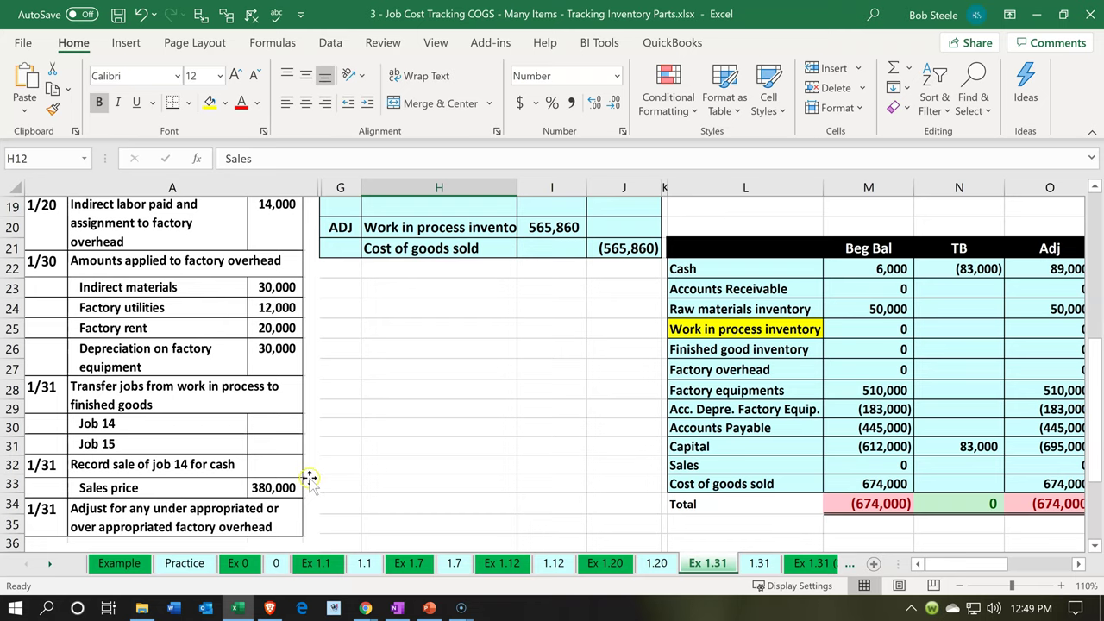
Step: Review the inventory and cost of goods sold accounts in the trial balance alongside the 1/31 Accounts Receivable entry
scroll(356, 463, "up", 6)
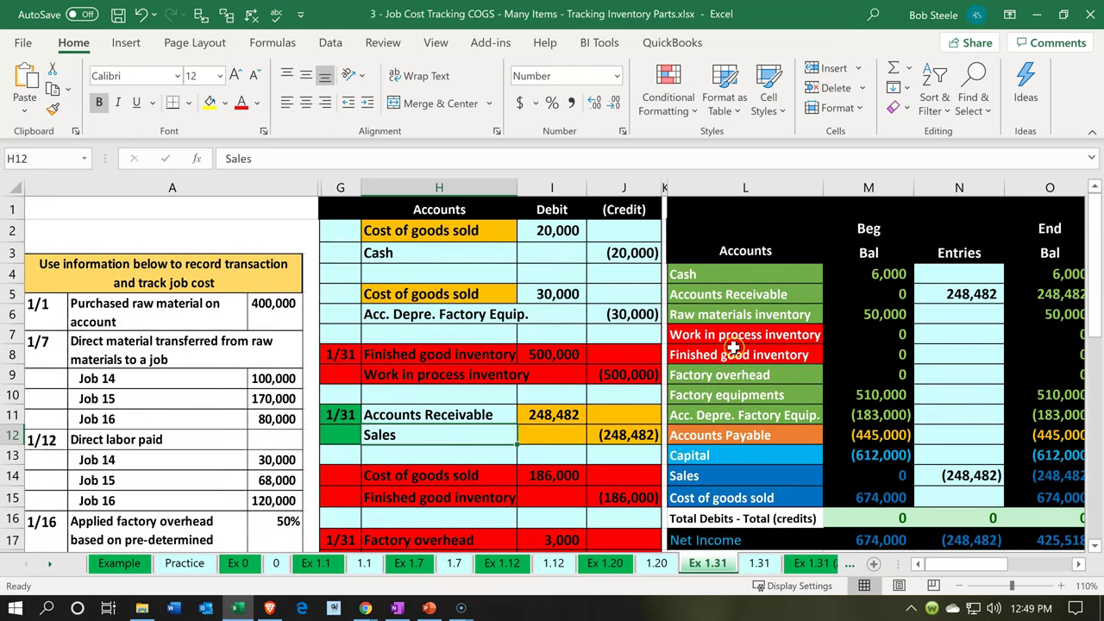
left_click(730, 335)
left_click_drag(785, 324, 789, 320)
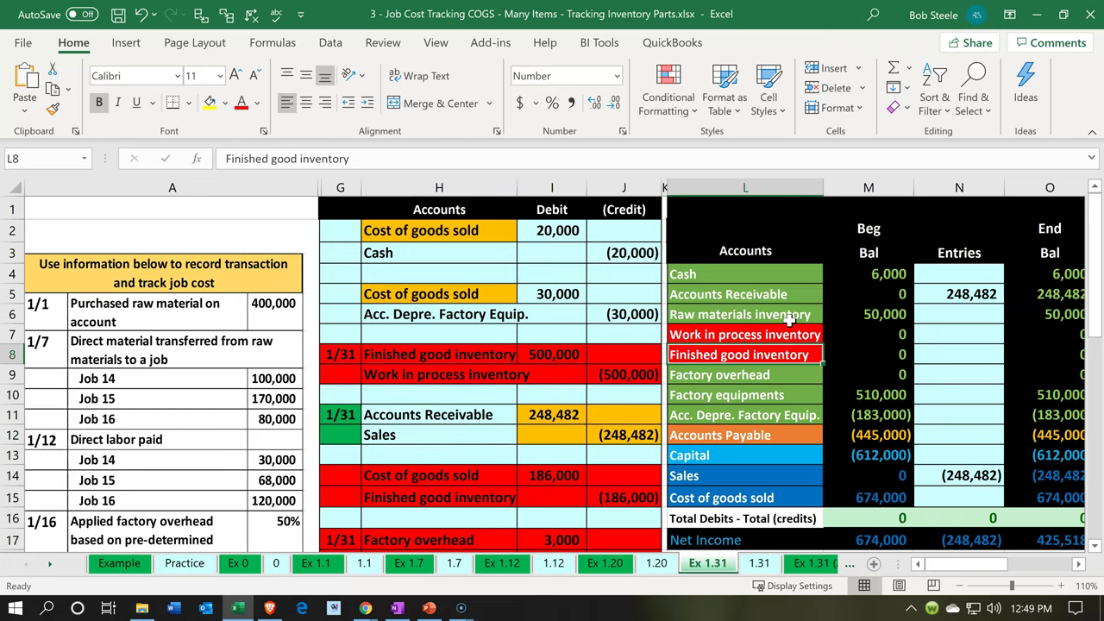
scroll(789, 319, "down", 1)
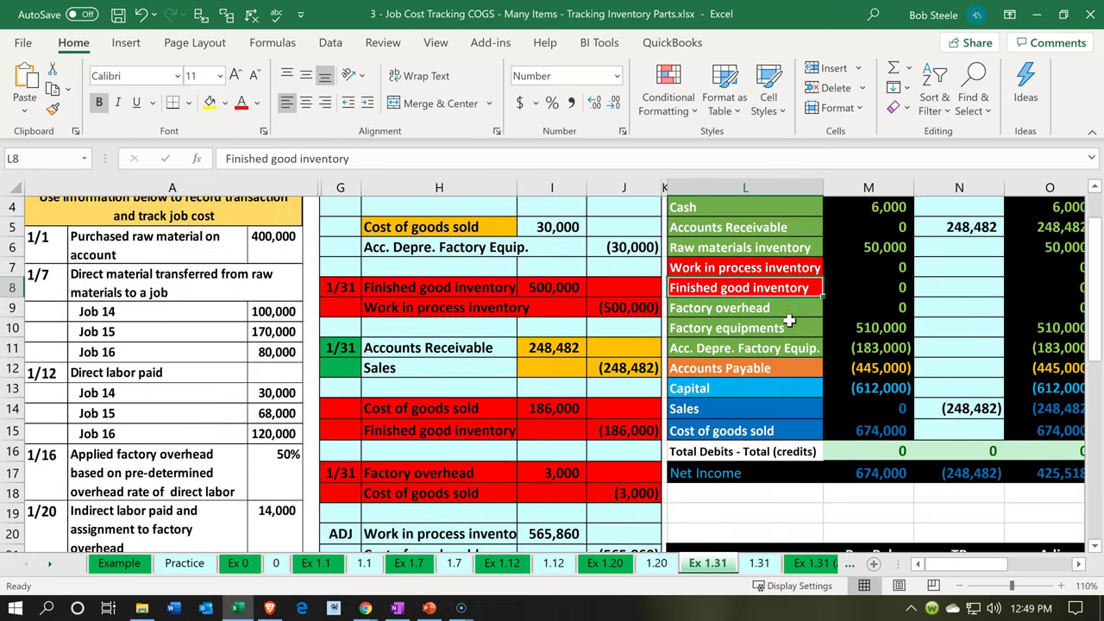
left_click(791, 429)
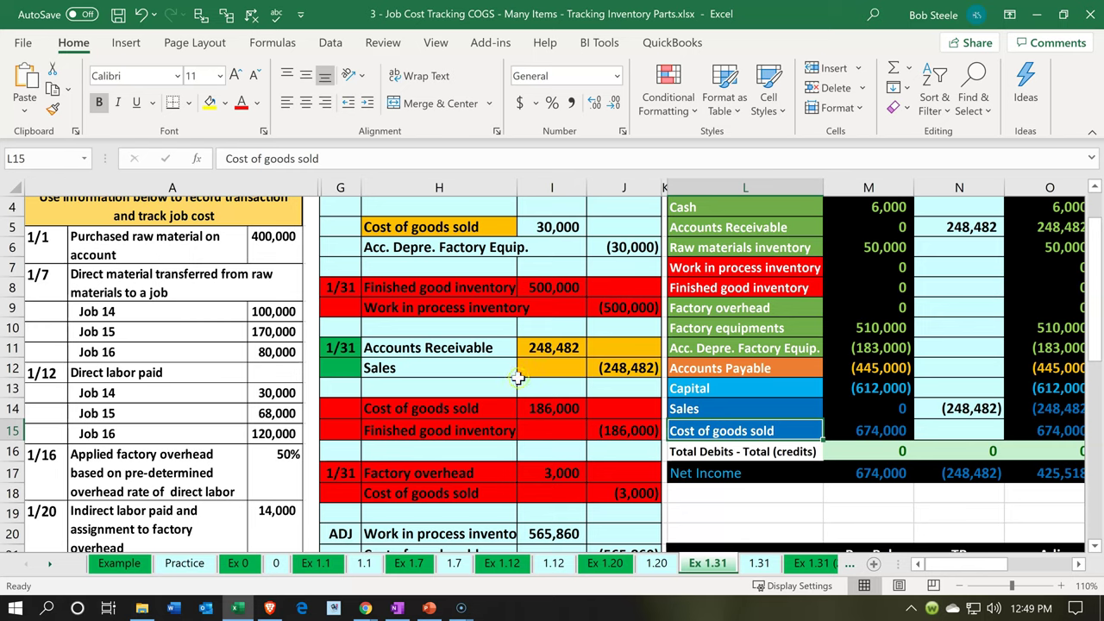
left_click(460, 348)
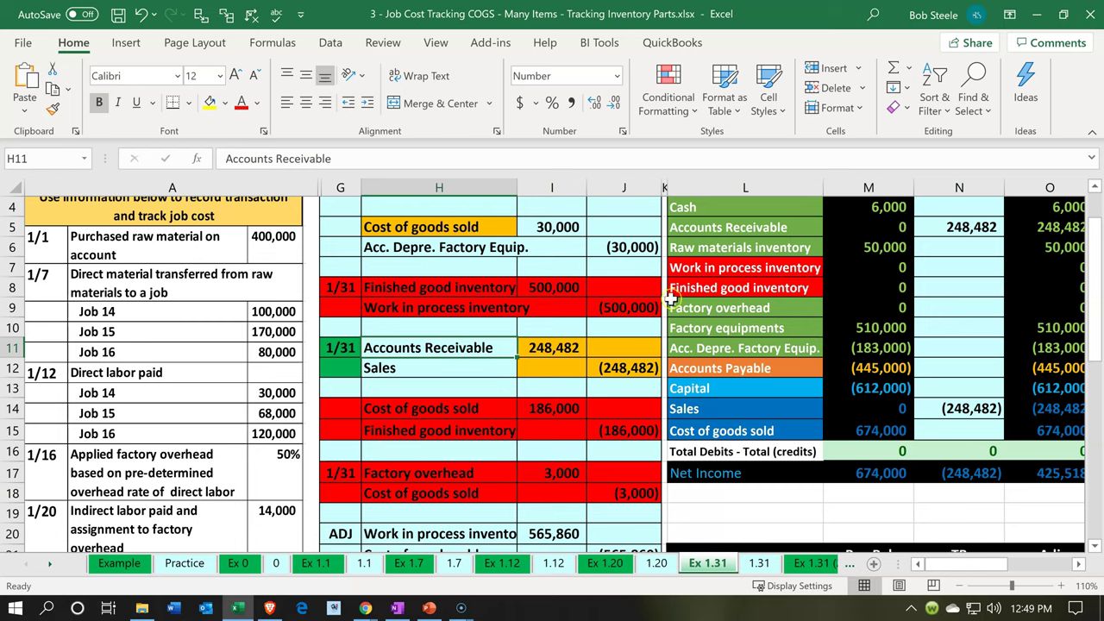
Step: Review the trial balance accounts from Work in process inventory down to the beginning balance of Cost of goods sold
left_click(689, 270)
key("Down")
key("Down")
key("Down")
key("Down")
key("Down")
key("Down")
key("Down")
key("Down")
key("Down")
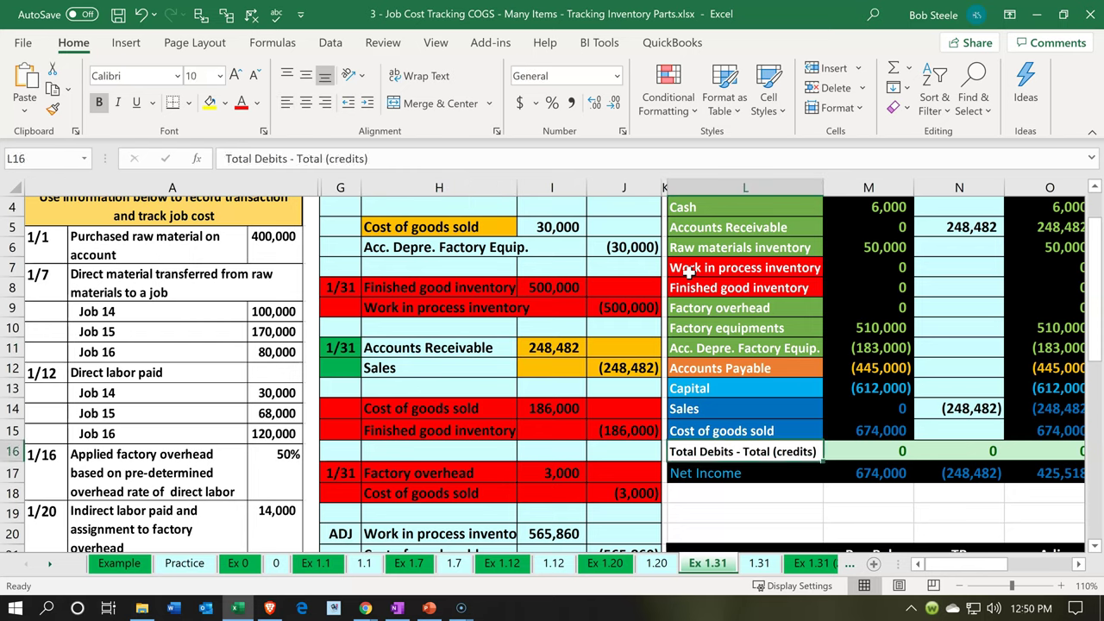
key("Up")
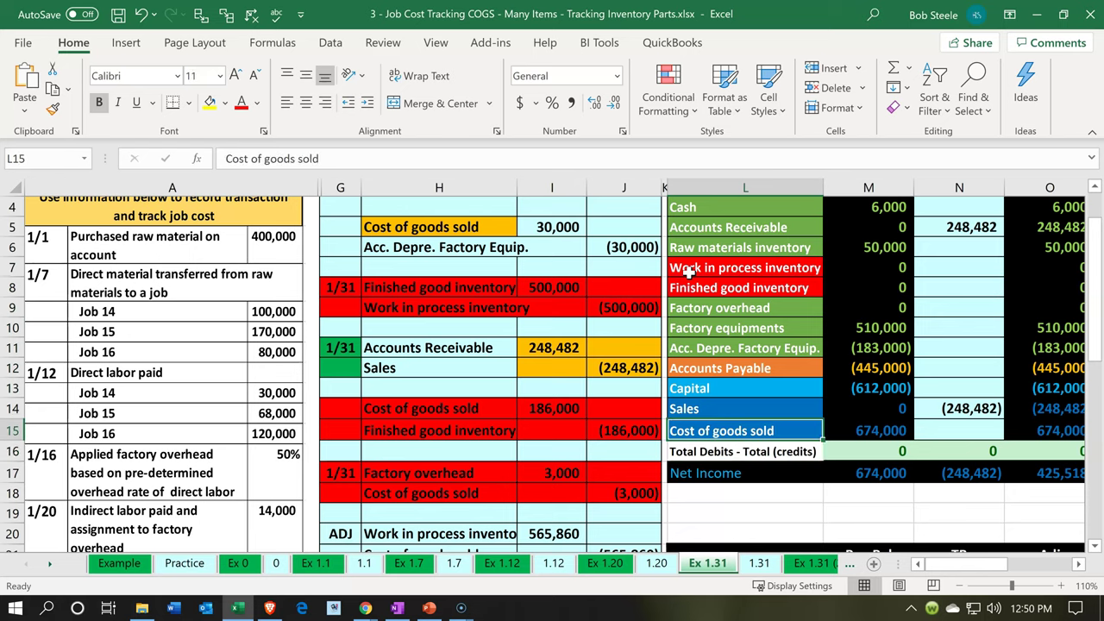
key("Right")
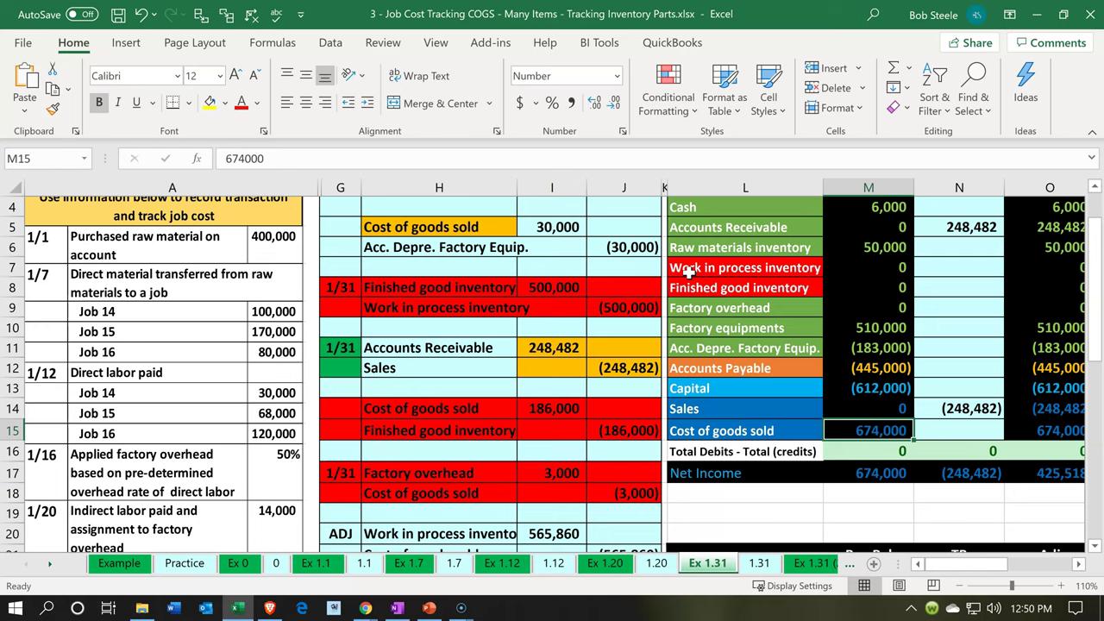
Step: Inspect the formulas behind the 1/31 Accounts Receivable debit and the Sales credit
key("Left")
key("Left")
key("Left")
key("Left")
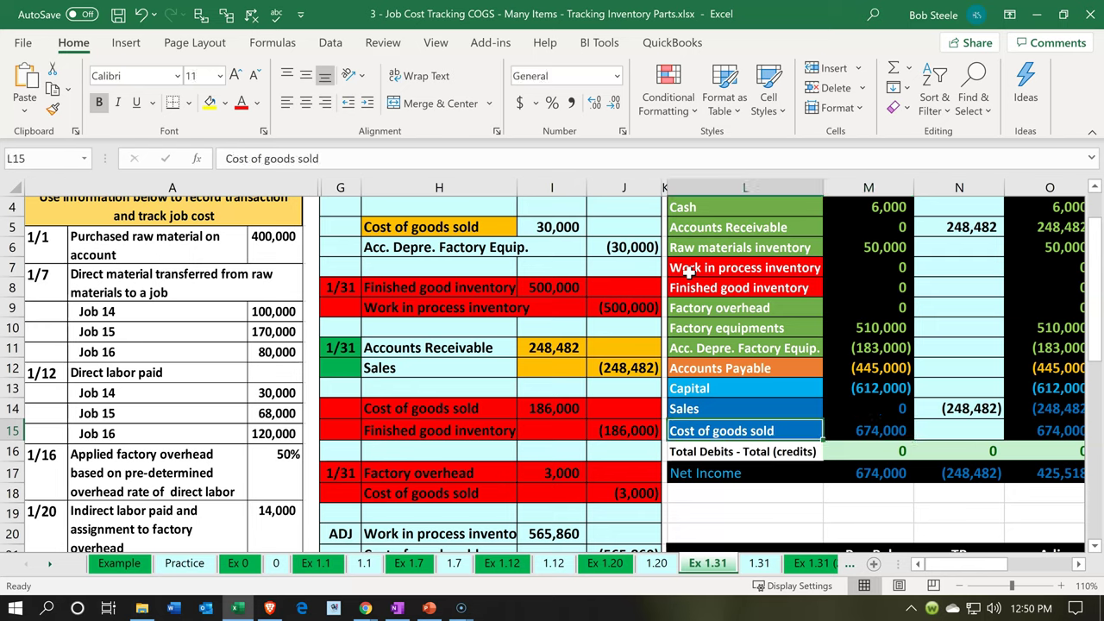
key("Up")
key("Up")
key("Up")
key("Up")
key("Up")
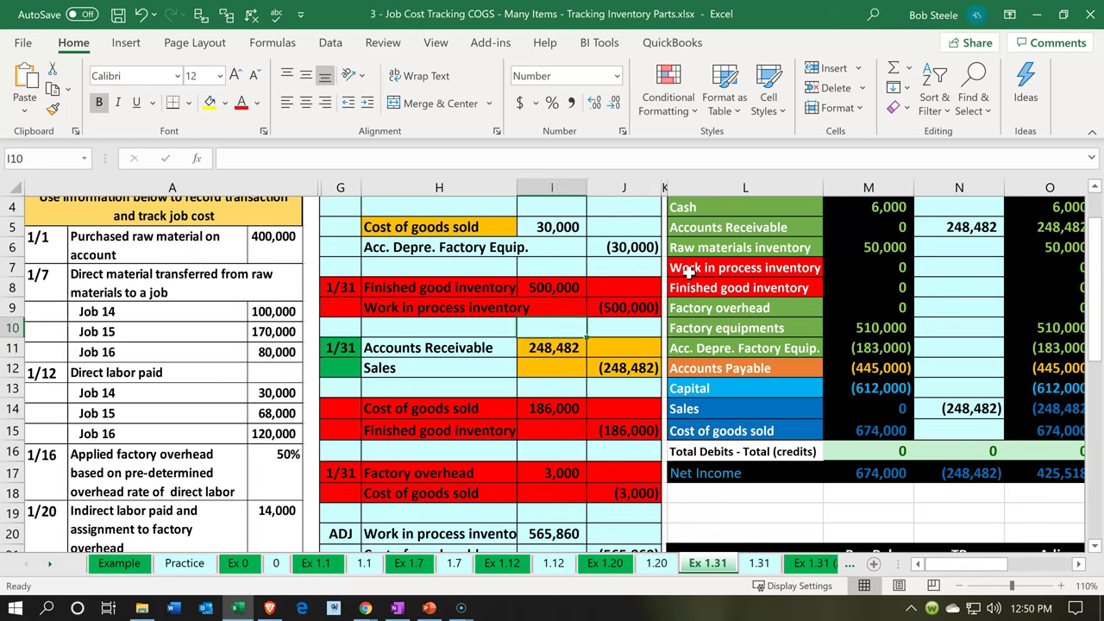
key("Down")
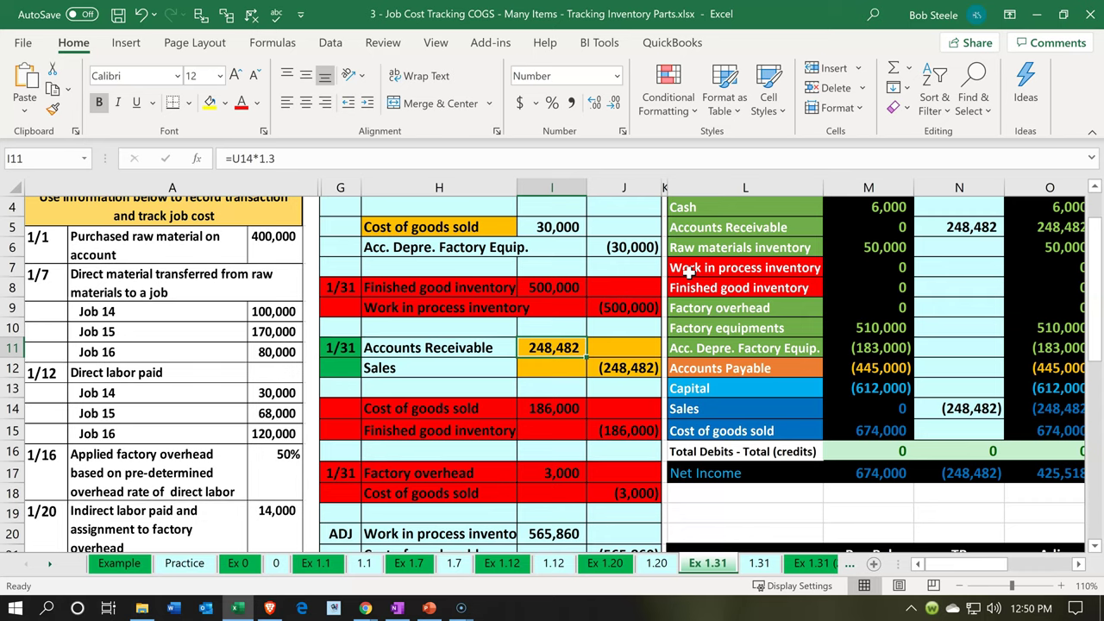
key("Down")
key("Right")
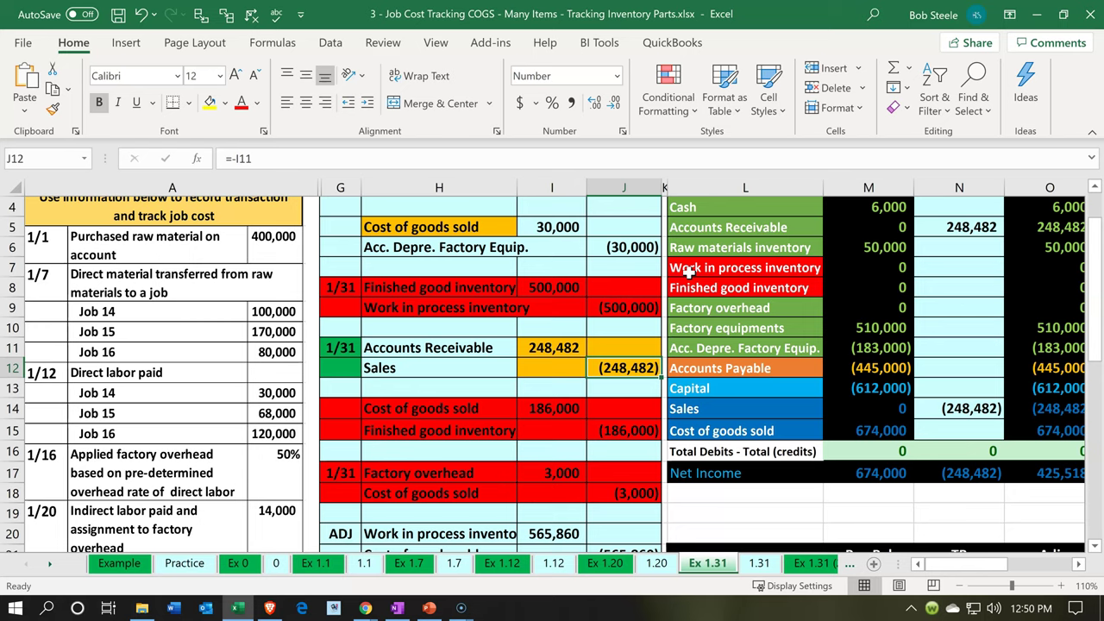
Step: Examine the beginning balance of Cost of goods sold in the trial balance
key("Down")
key("Down")
key("Down")
key("Right")
key("Right")
key("Right")
key("Right")
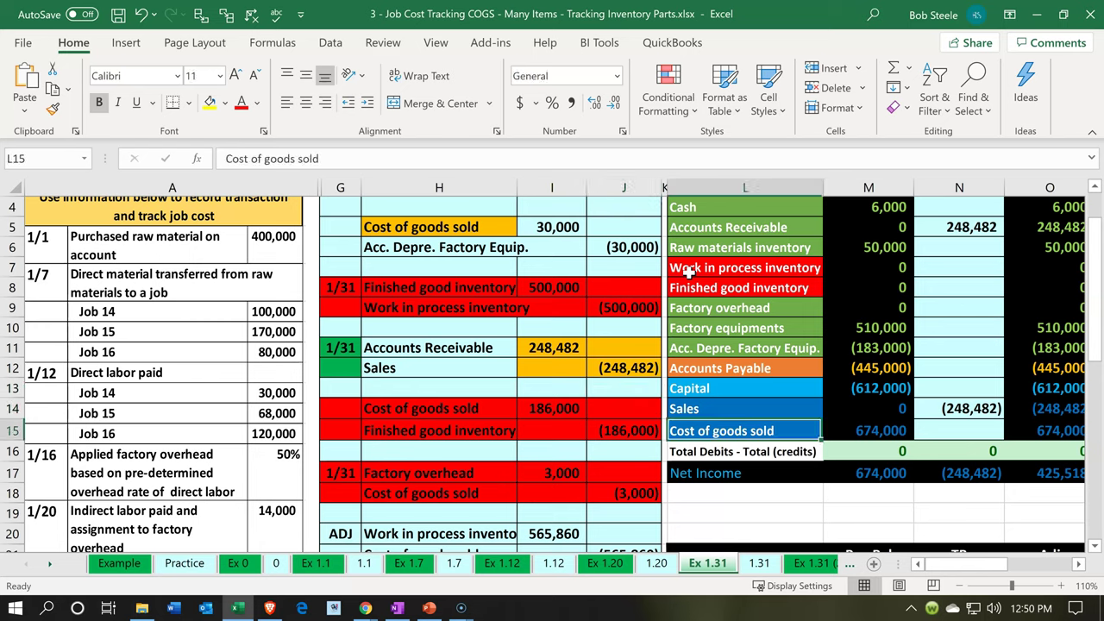
key("Left")
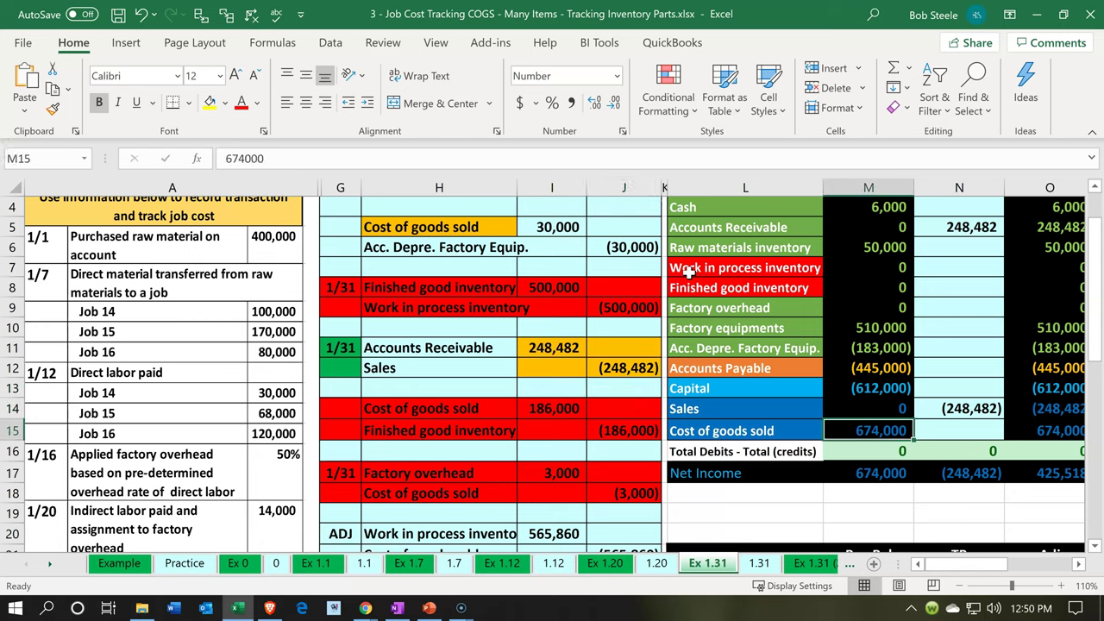
Step: Open the formula of the 1/31 Accounts Receivable debit in I11 to check its source cell and markup
key("Left")
key("Left")
key("Left")
key("Left")
key("Up")
key("Up")
key("Up")
key("Up")
key("Up")
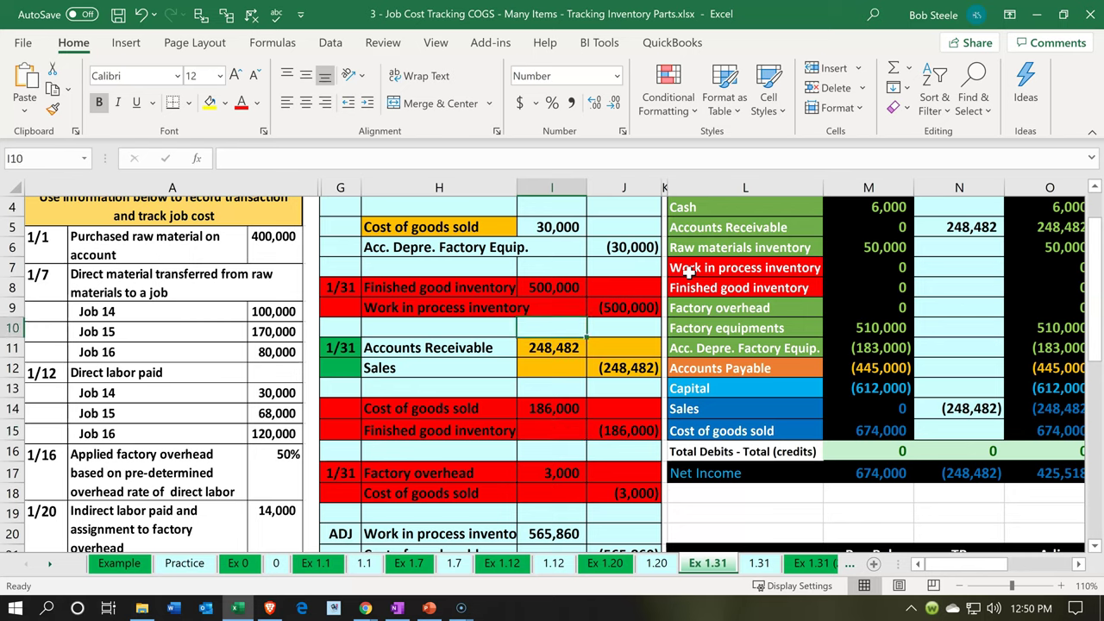
key("Down")
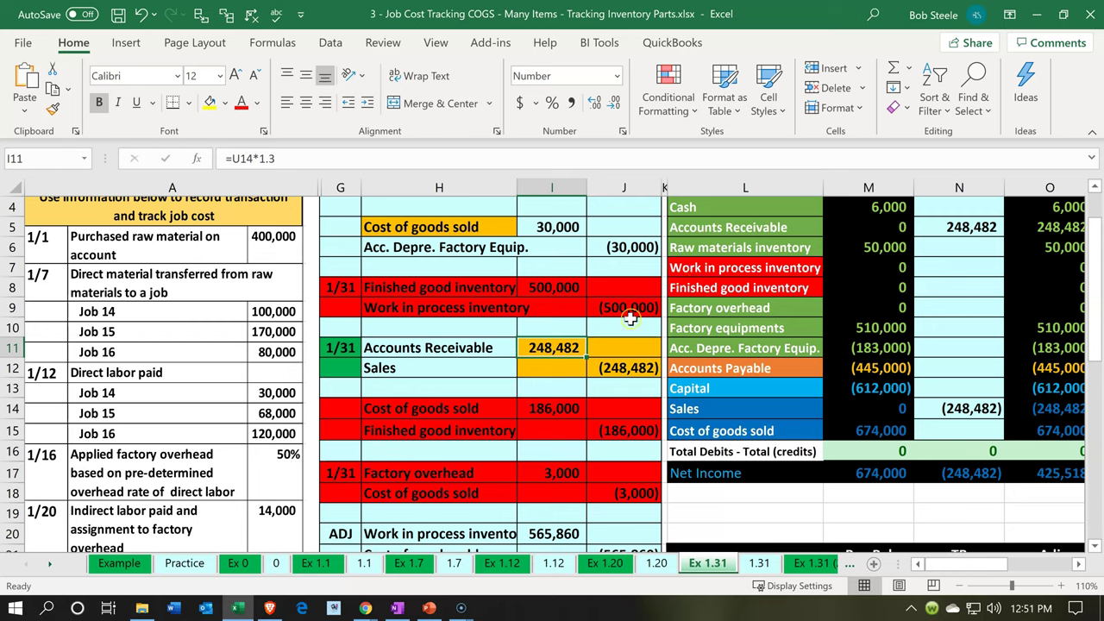
double_click(561, 348)
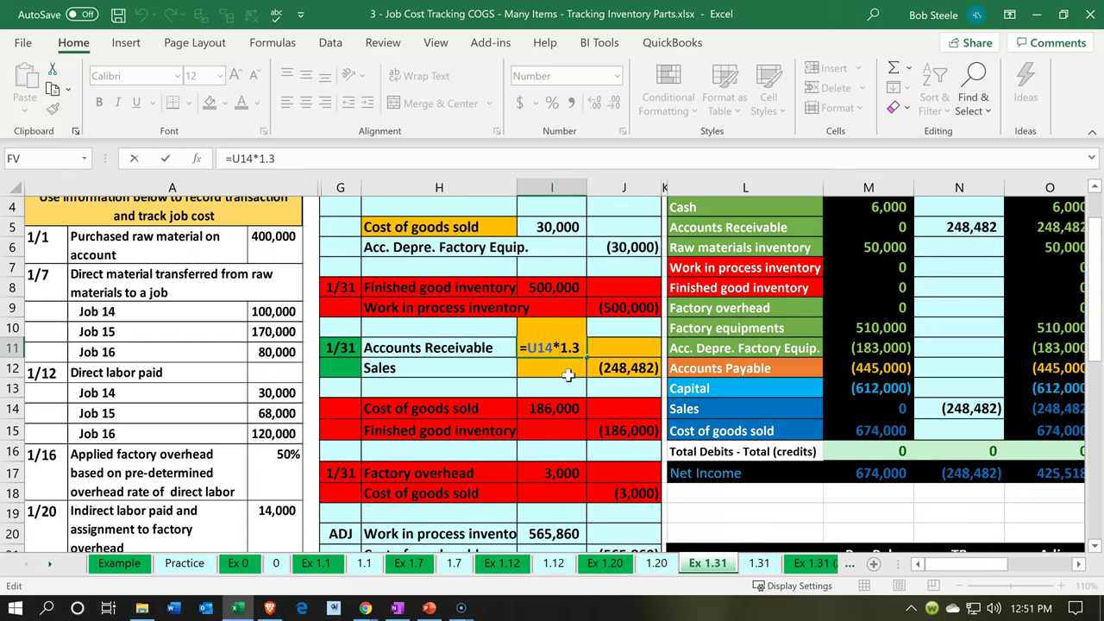
key("Return")
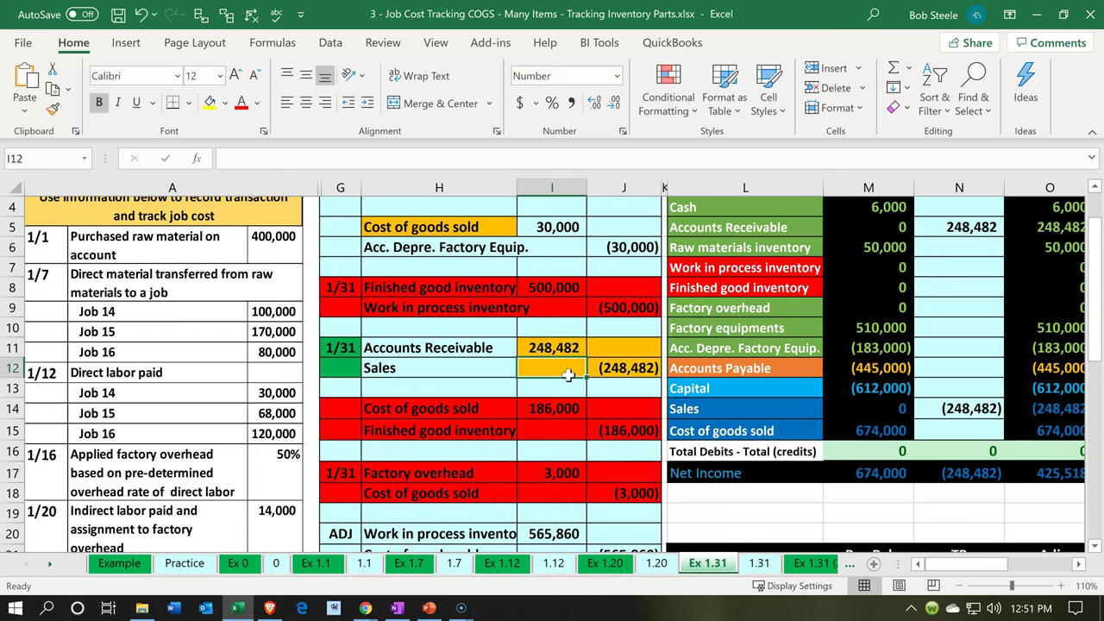
Step: Trace the sale amount to the Job 14 total cost in cell U14 of the job cost record
key("Right")
key("Right")
key("Right")
key("Right")
key("Right")
key("Right")
key("Right")
key("Right")
key("Right")
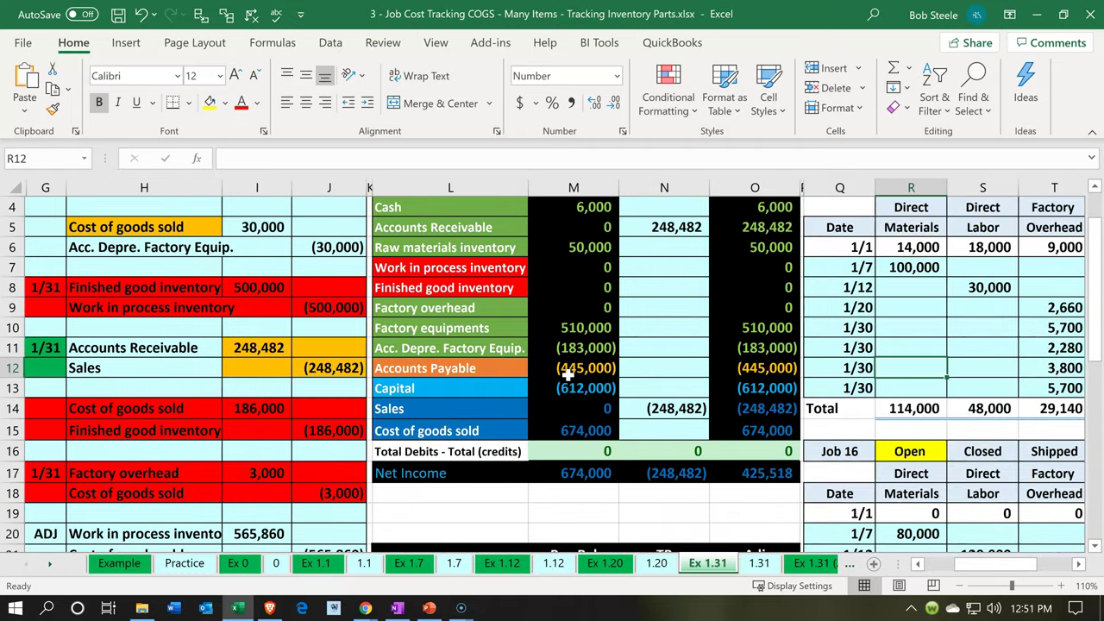
key("Right")
key("Right")
key("Right")
key("Right")
key("Right")
key("Right")
key("Right")
key("Right")
key("Right")
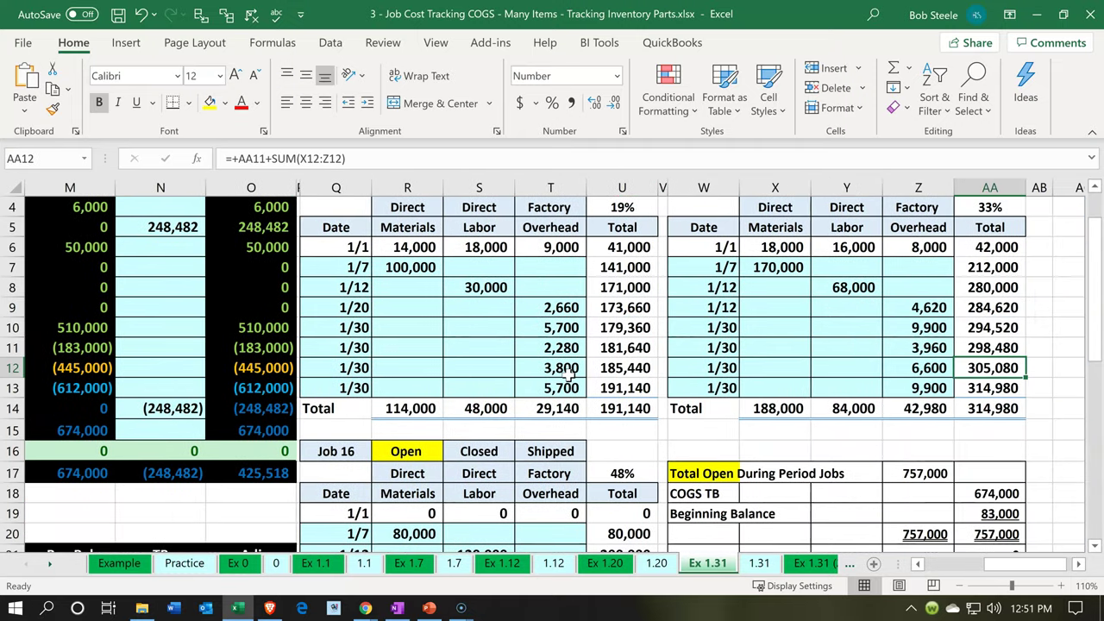
left_click(635, 406)
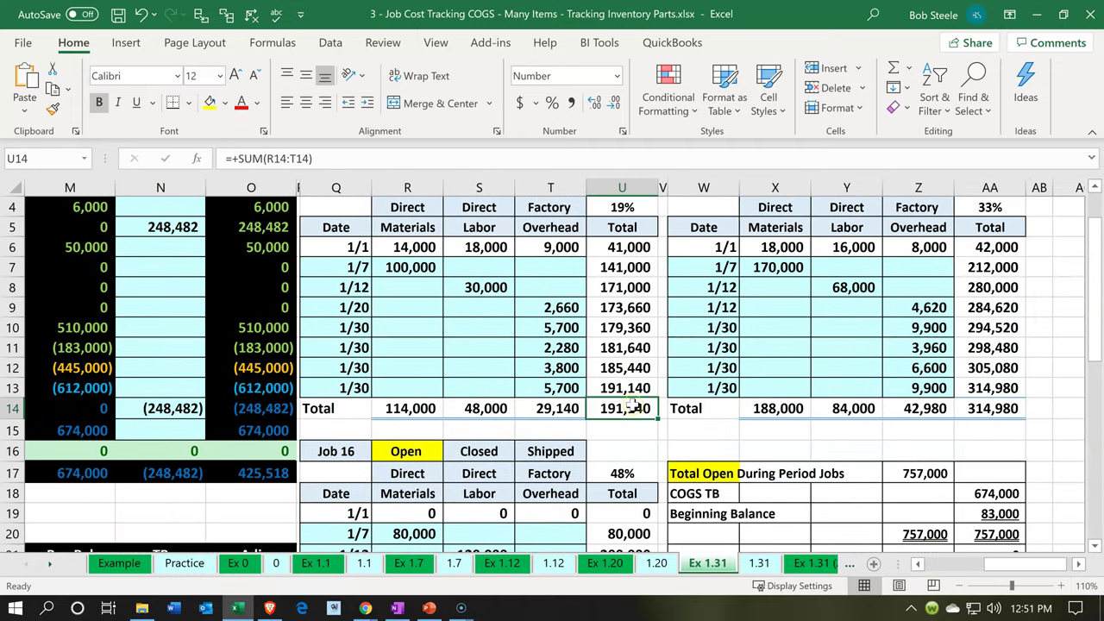
scroll(635, 405, "up", 1)
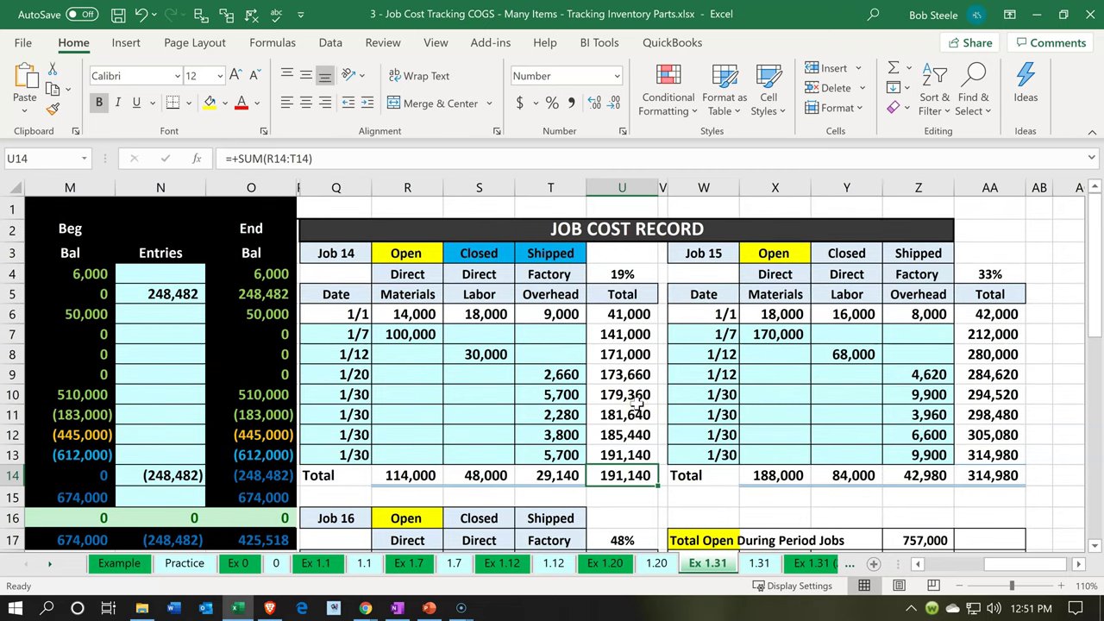
Step: In Calculator, compute 30% of the Job 14 cost of 191,140 and add the markup to the cost
key("XF86Calculator")
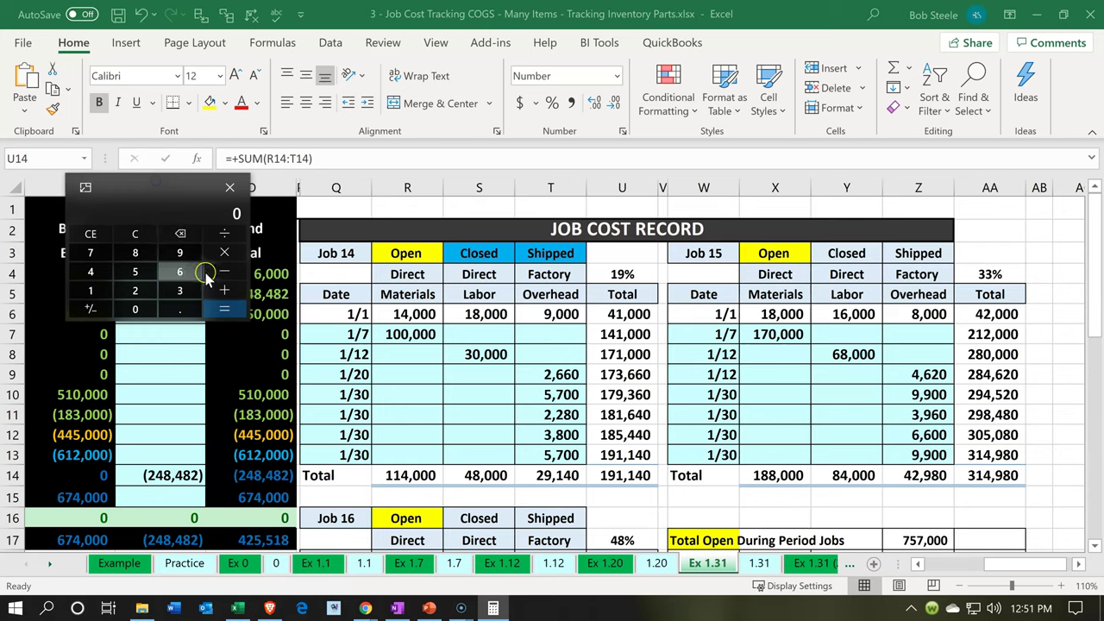
type("191140")
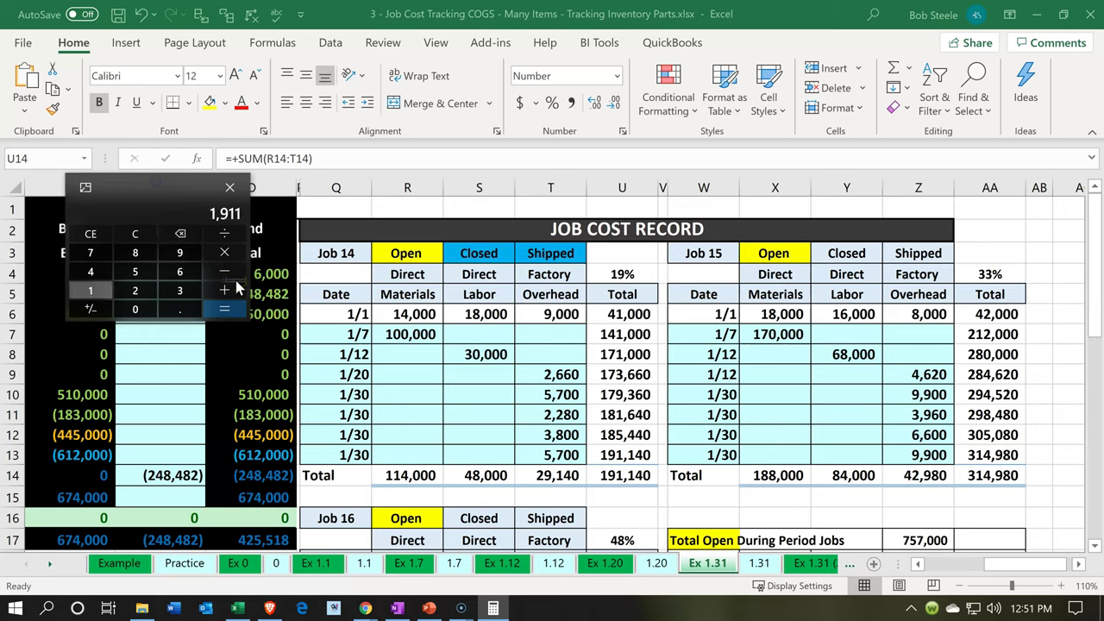
key("asterisk")
type(".3")
key("Return")
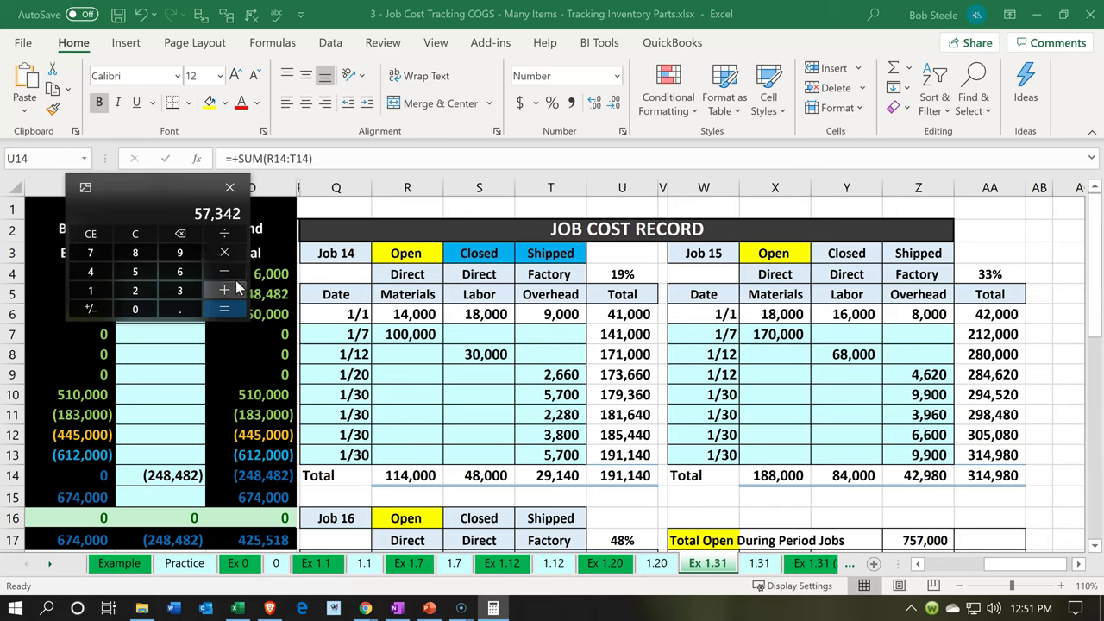
type("191140")
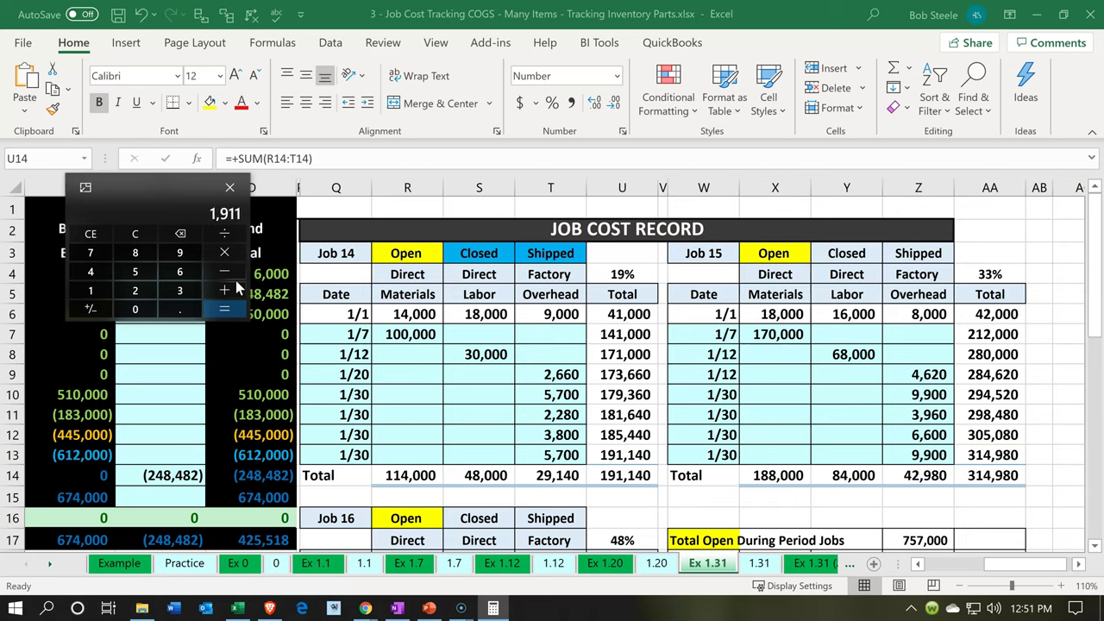
key("Return")
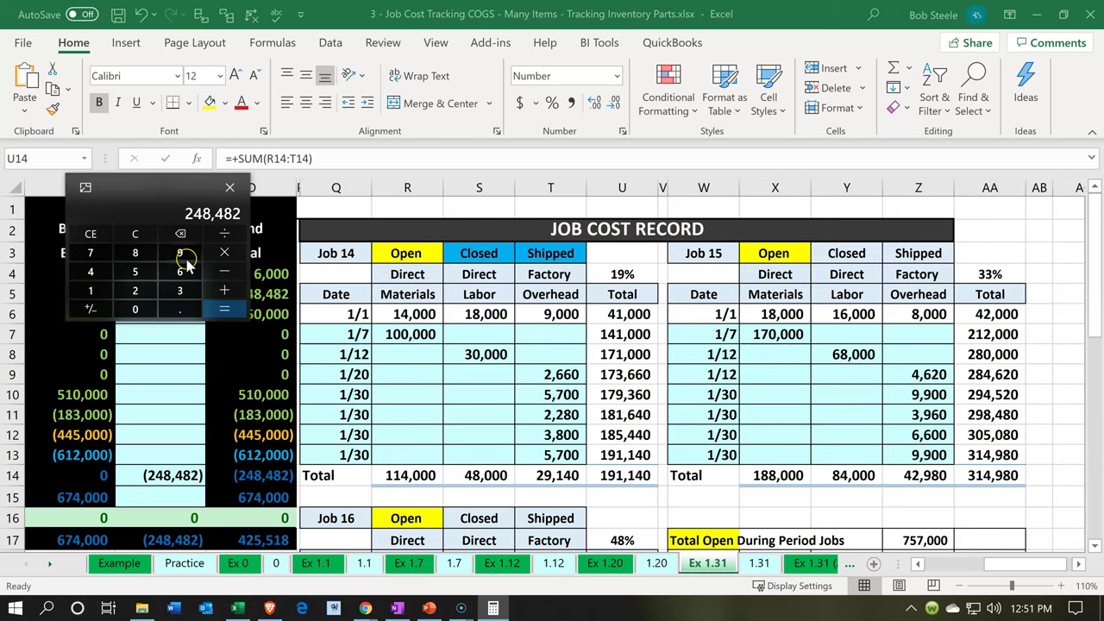
Step: Clear Calculator, recompute the Job 14 sales price from its 191,140 cost, and close it
left_click(131, 234)
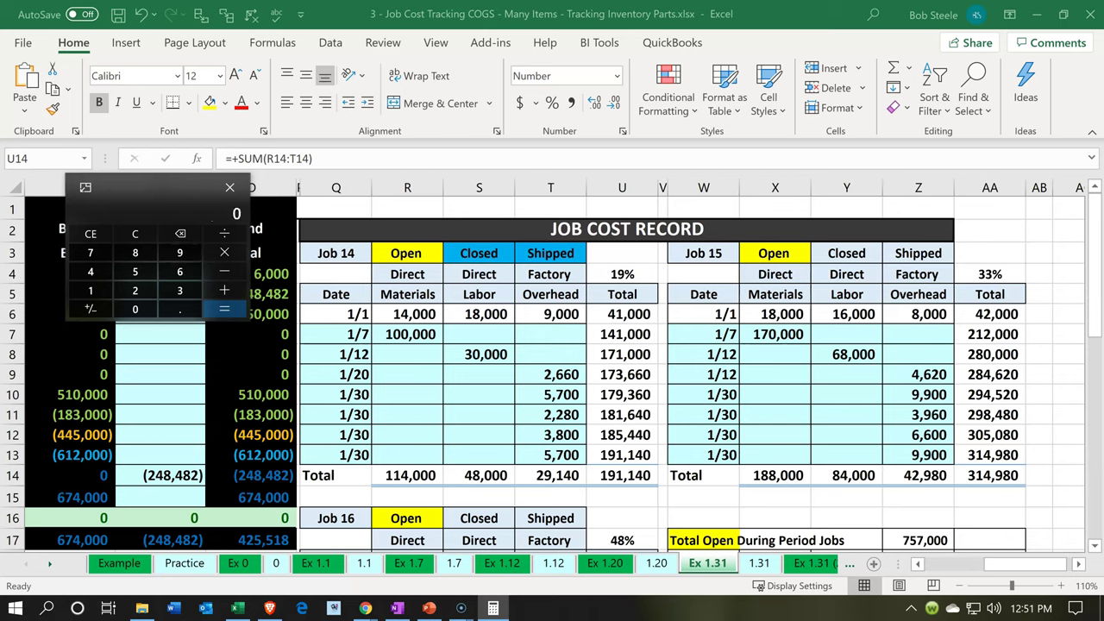
type("191140")
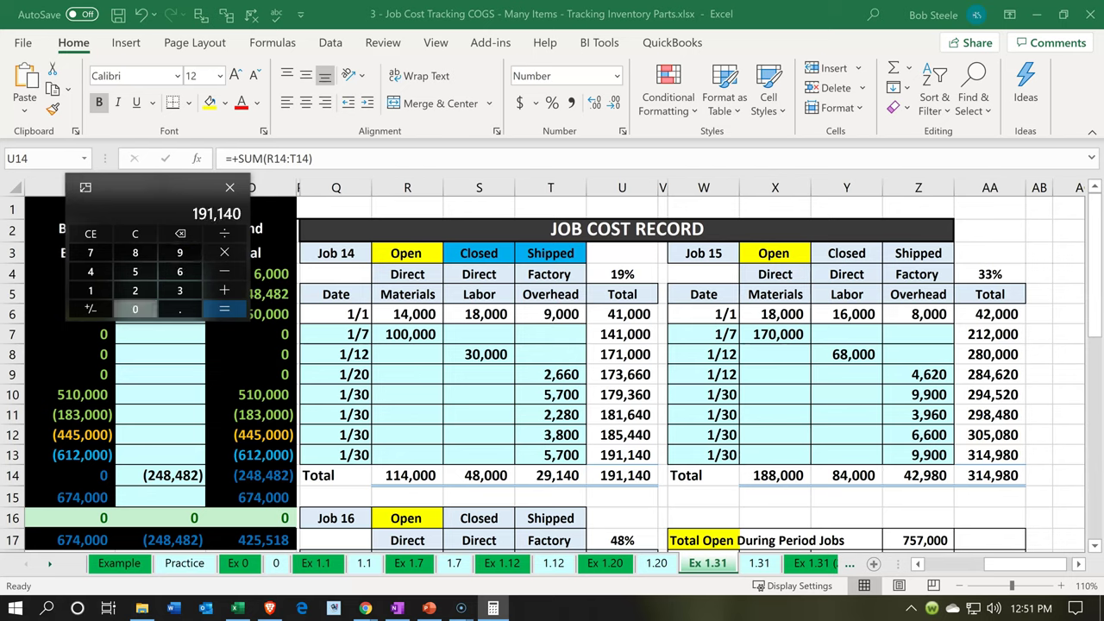
type("+248482")
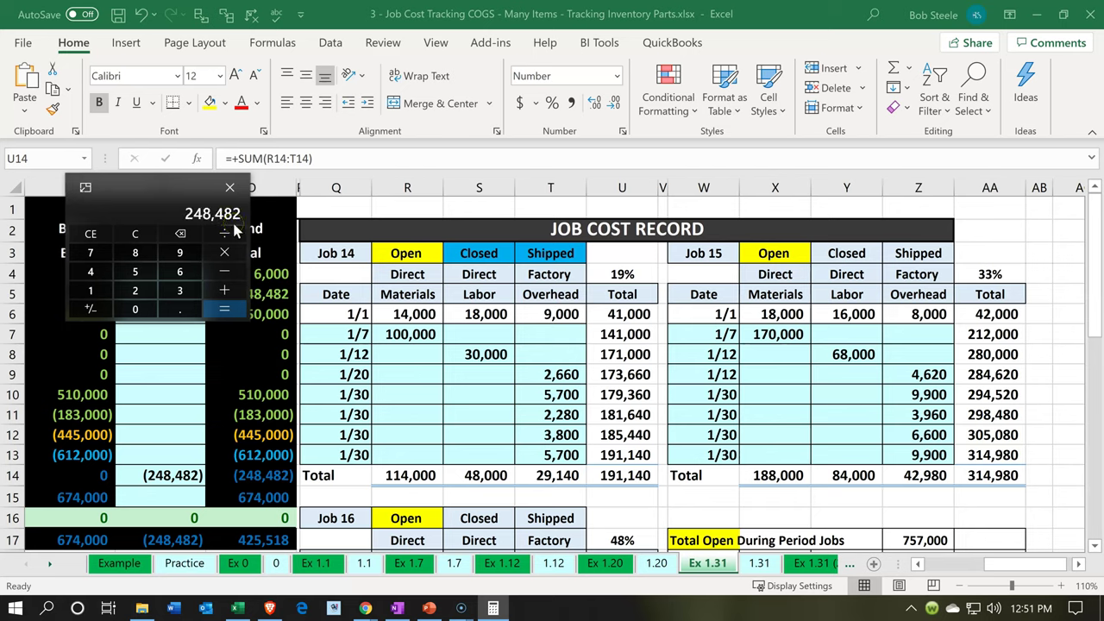
left_click(229, 187)
Step: Examine the Shipped and Closed status cells of Job 14 and the Open status of Job 15
scroll(518, 345, "left", 2)
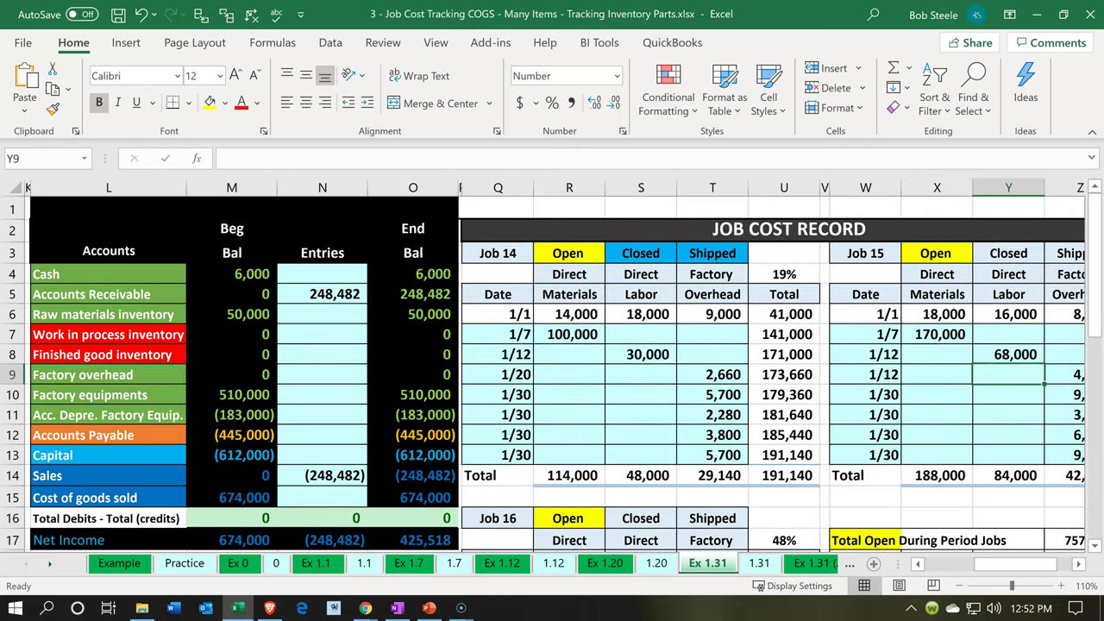
left_click(512, 313)
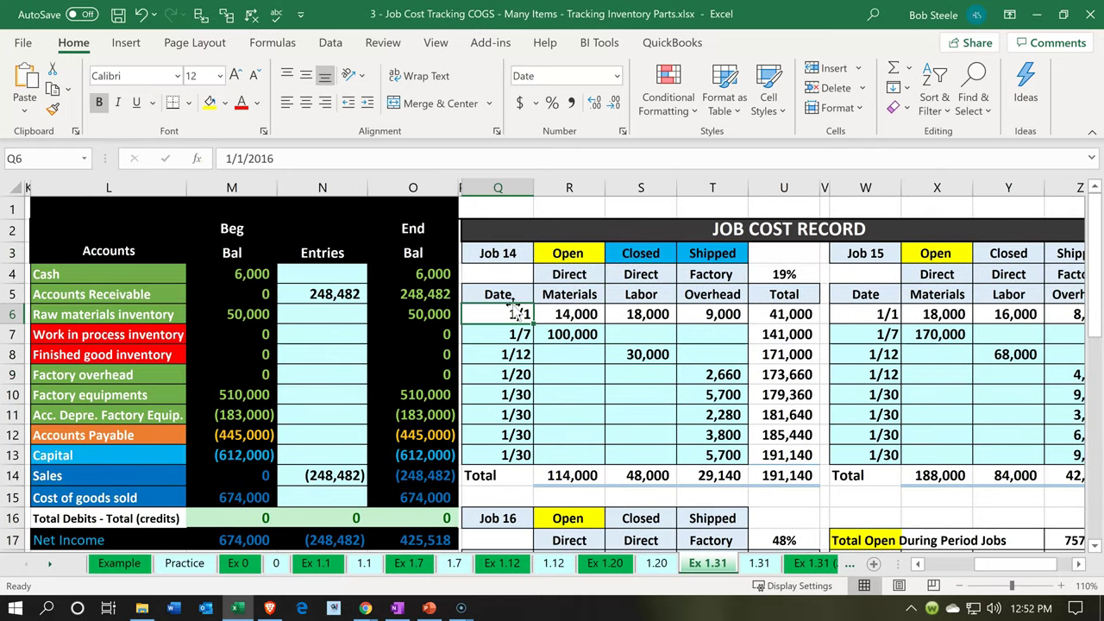
key("Right")
key("Right")
key("Right")
key("Up")
key("Up")
key("Up")
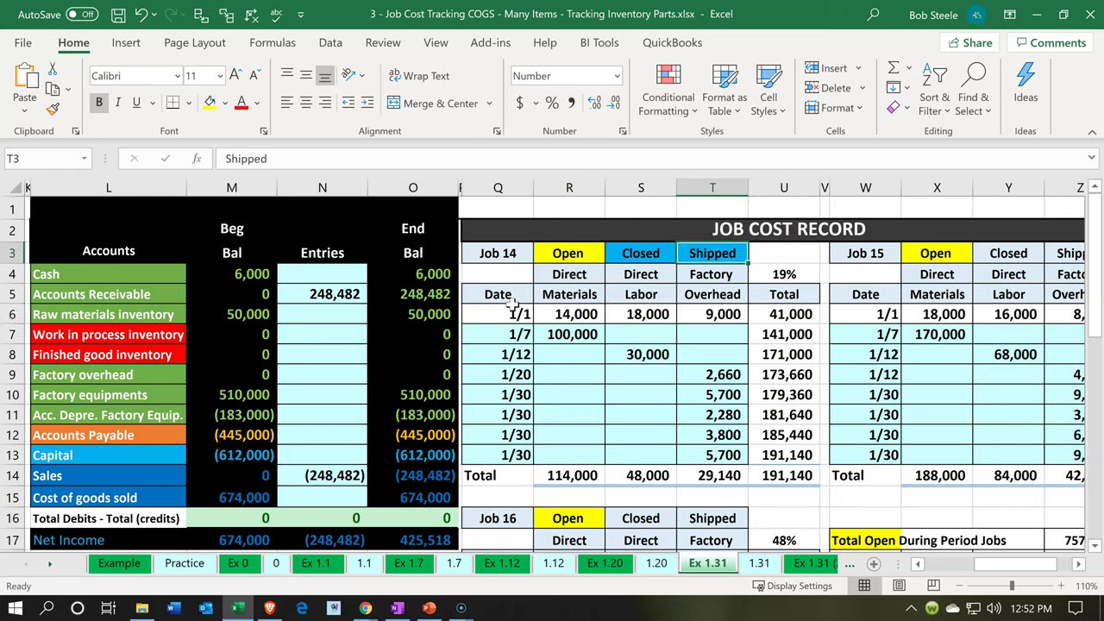
key("Left")
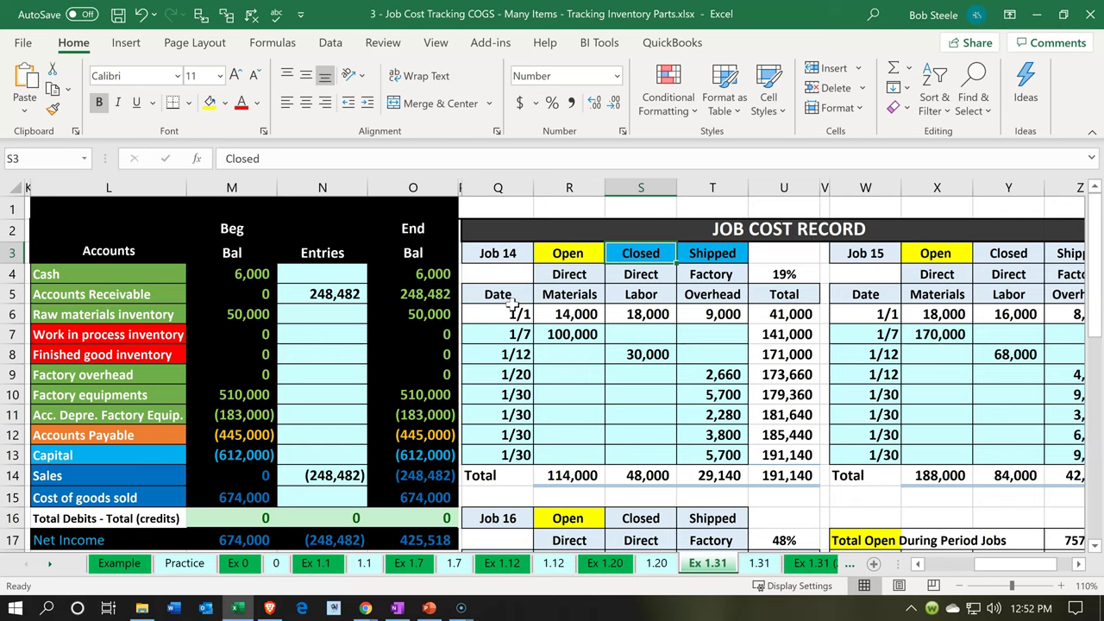
key("Right")
key("Right")
key("Right")
key("Right")
key("Right")
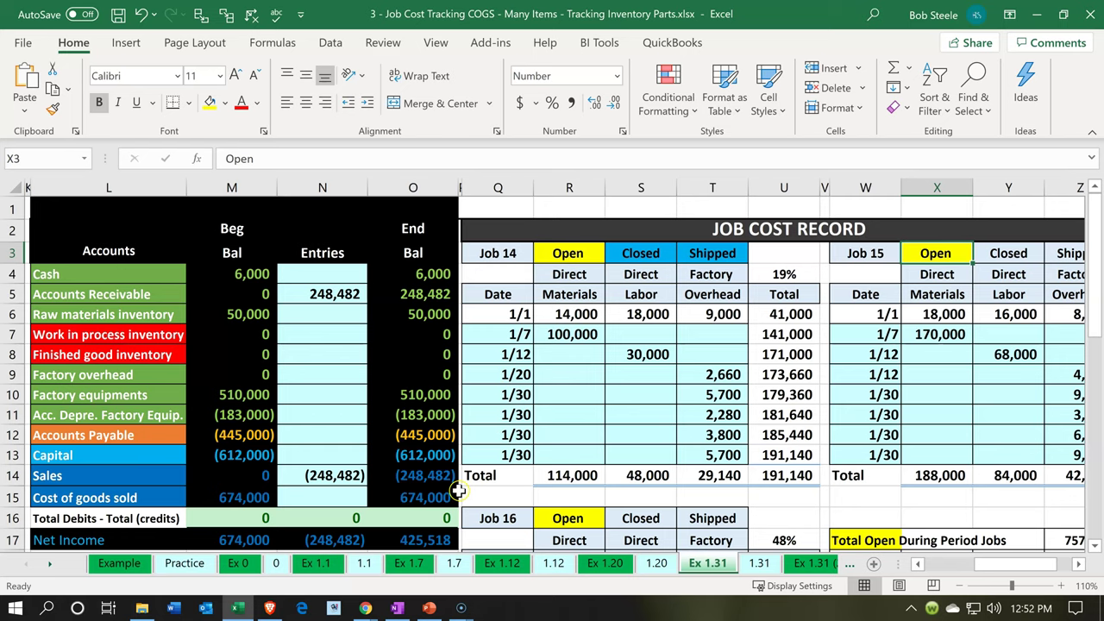
Step: Examine the cost of goods sold ending balance and the entry cells for work in process and finished goods inventory
left_click(434, 497)
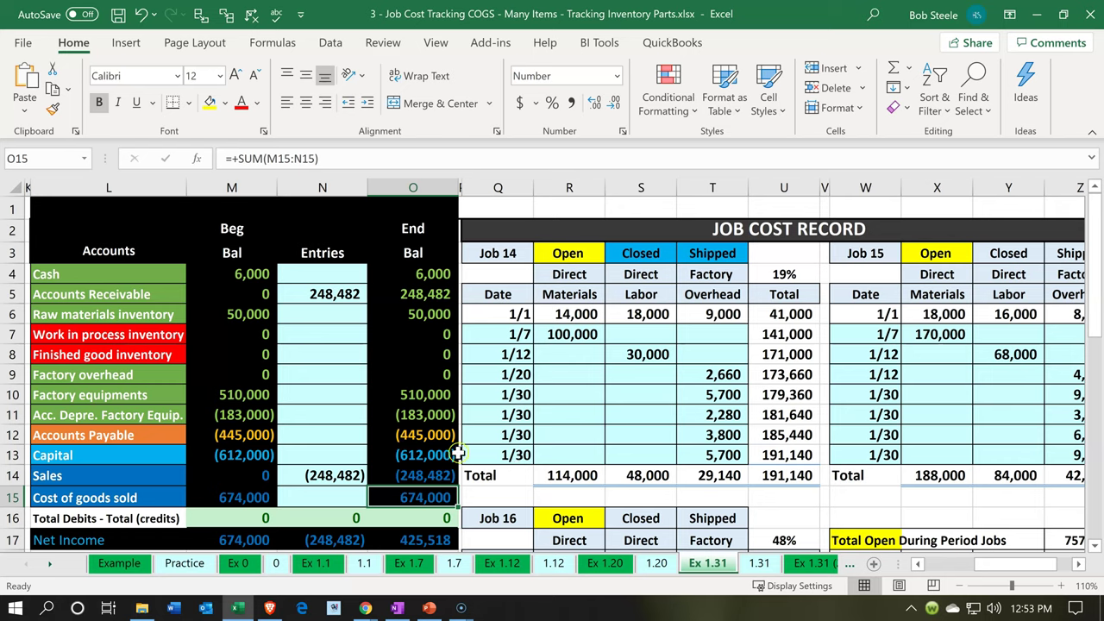
left_click(304, 337)
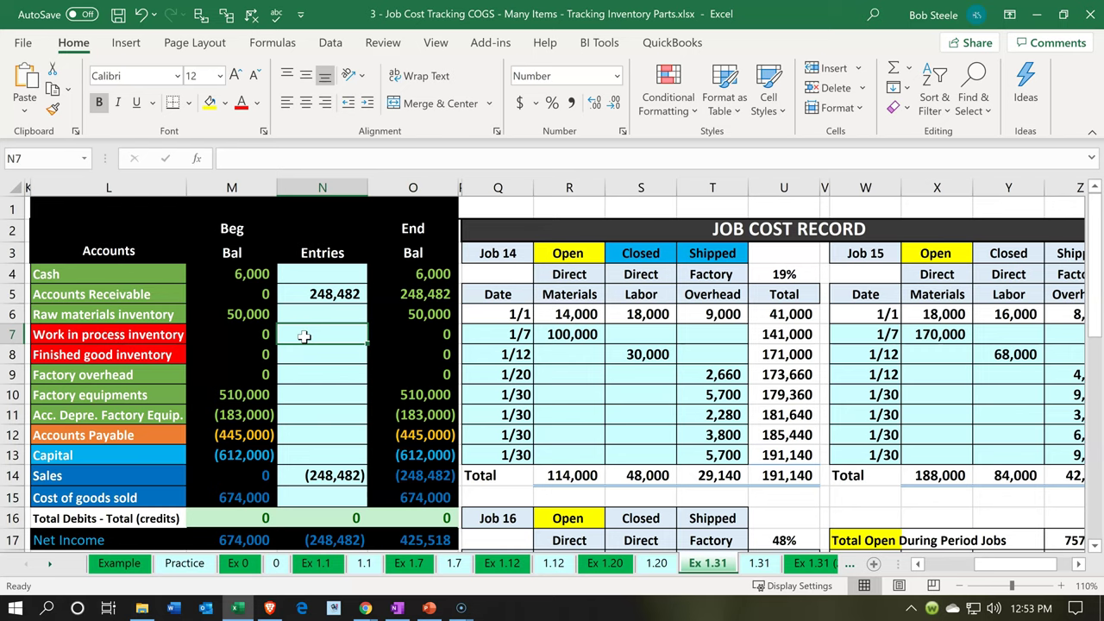
key("Down")
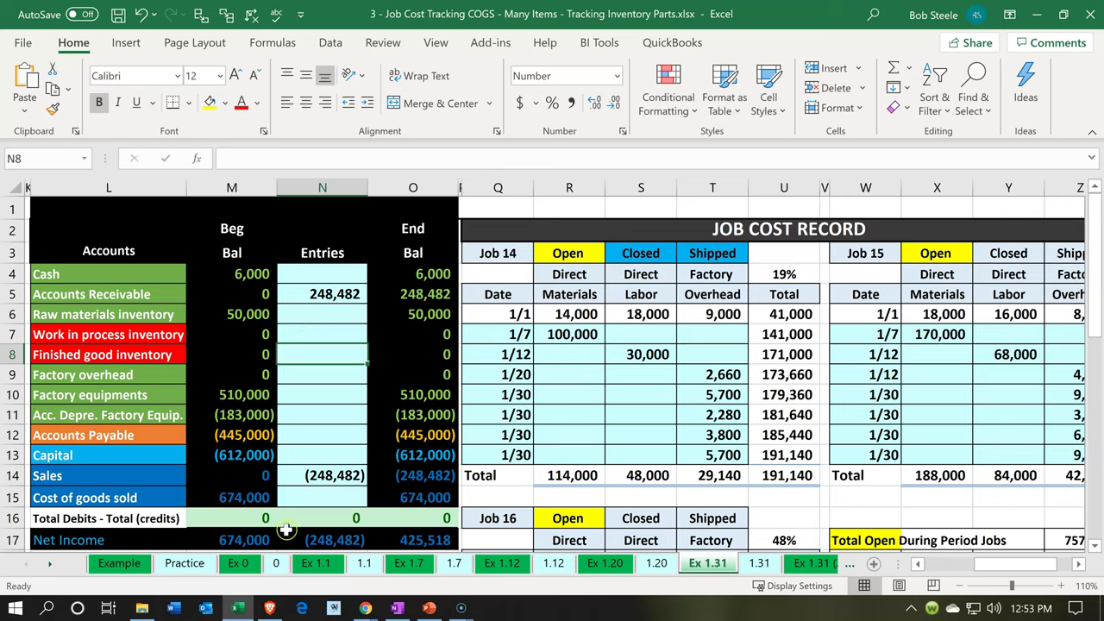
Step: Switch to QuickBooks Online and open project 14 of Customer 1 from the projects list
left_click(1018, 15)
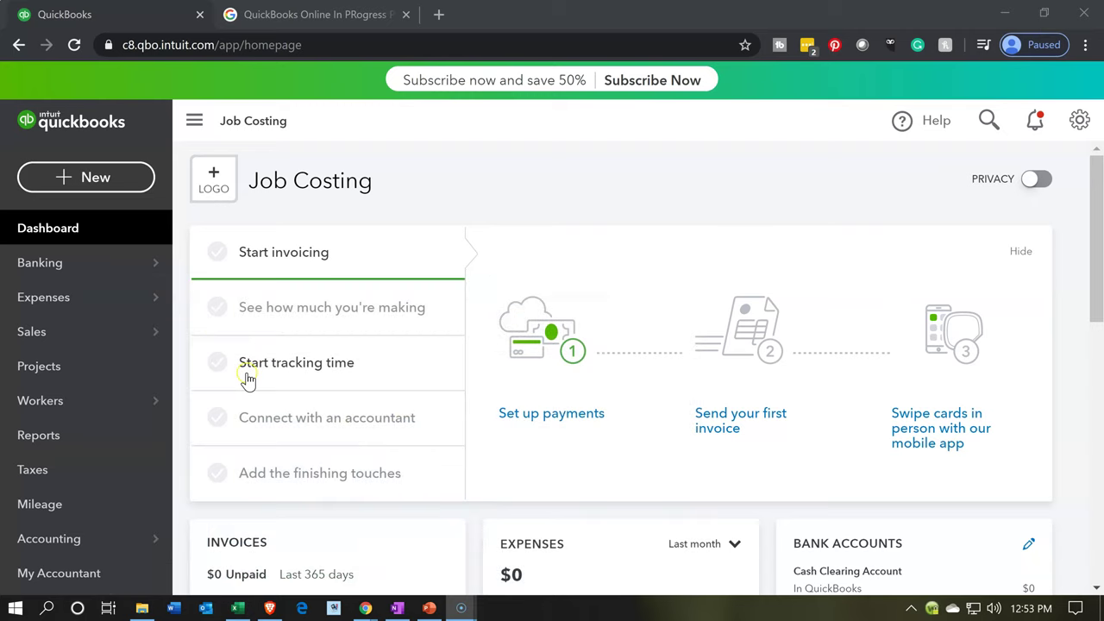
left_click(50, 366)
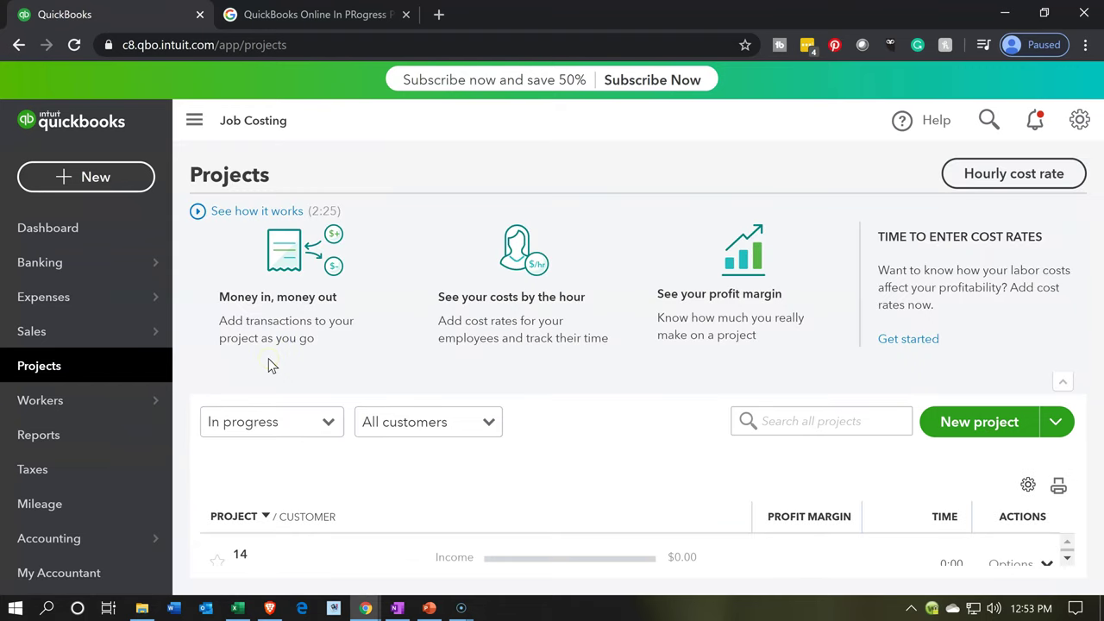
key("ctrl+minus")
key("ctrl+minus")
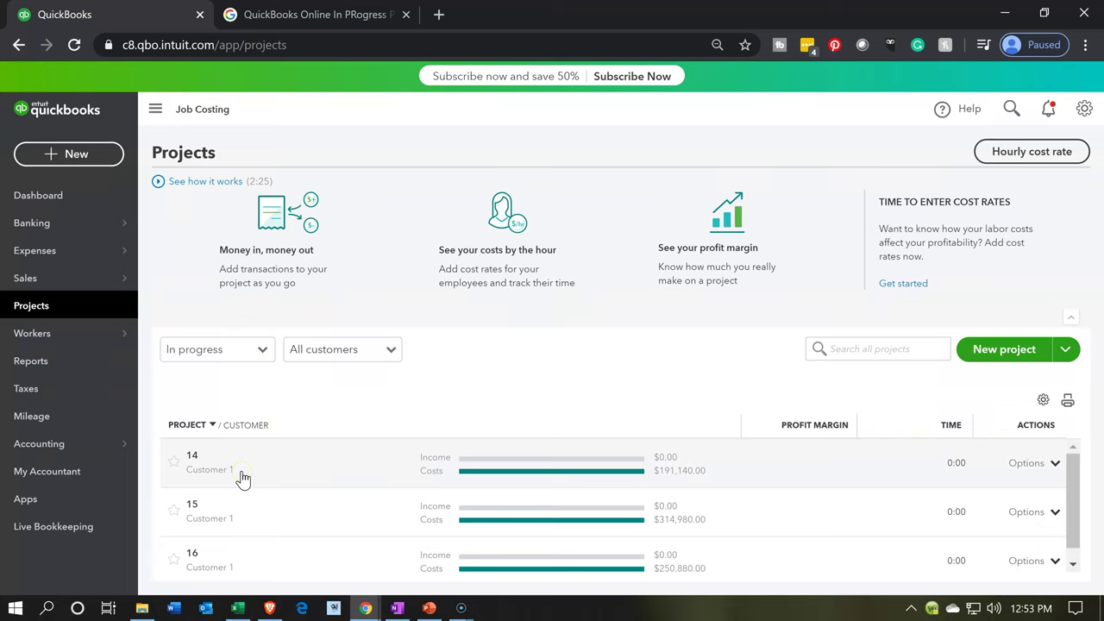
left_click(242, 479)
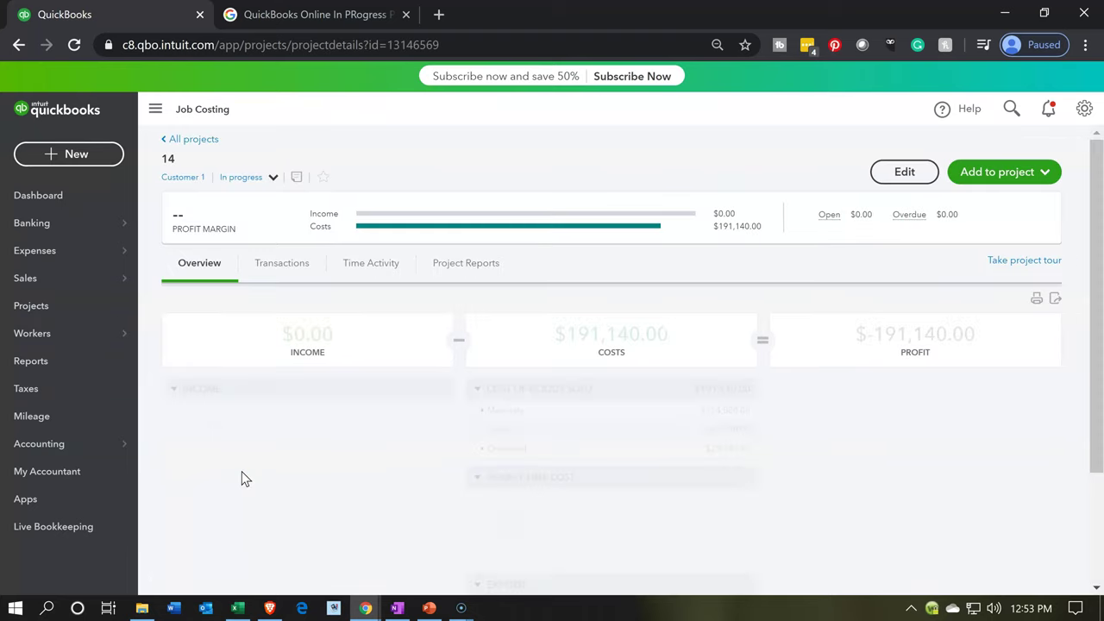
Step: Examine project 14's income, costs and profit, its time activity and transactions, and the status options available for it
left_click(284, 341)
left_click(828, 338)
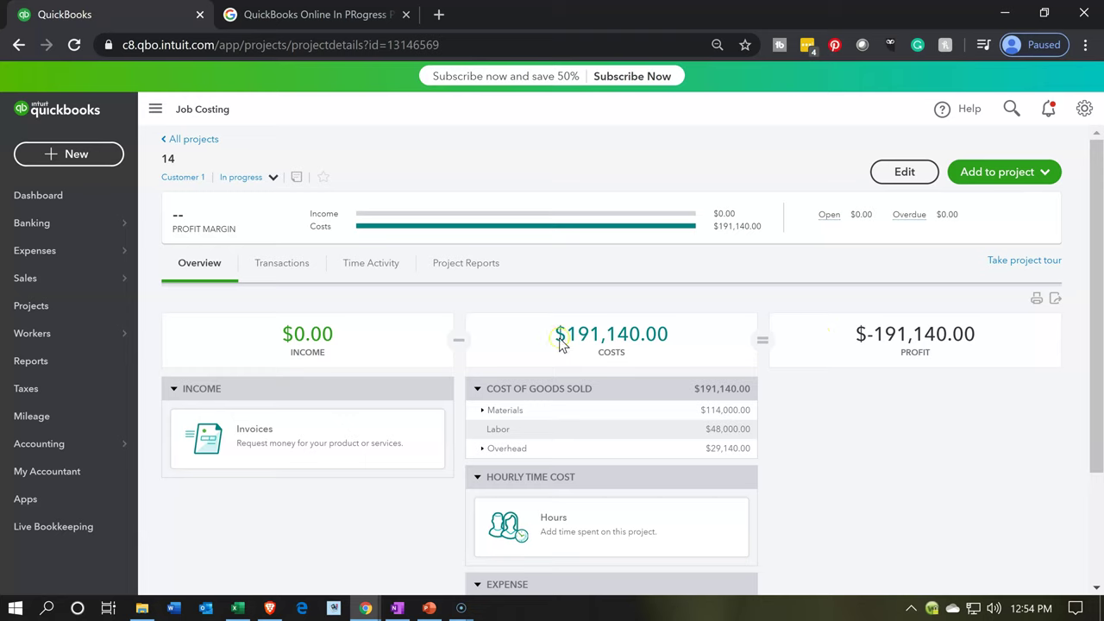
left_click(367, 270)
left_click(384, 266)
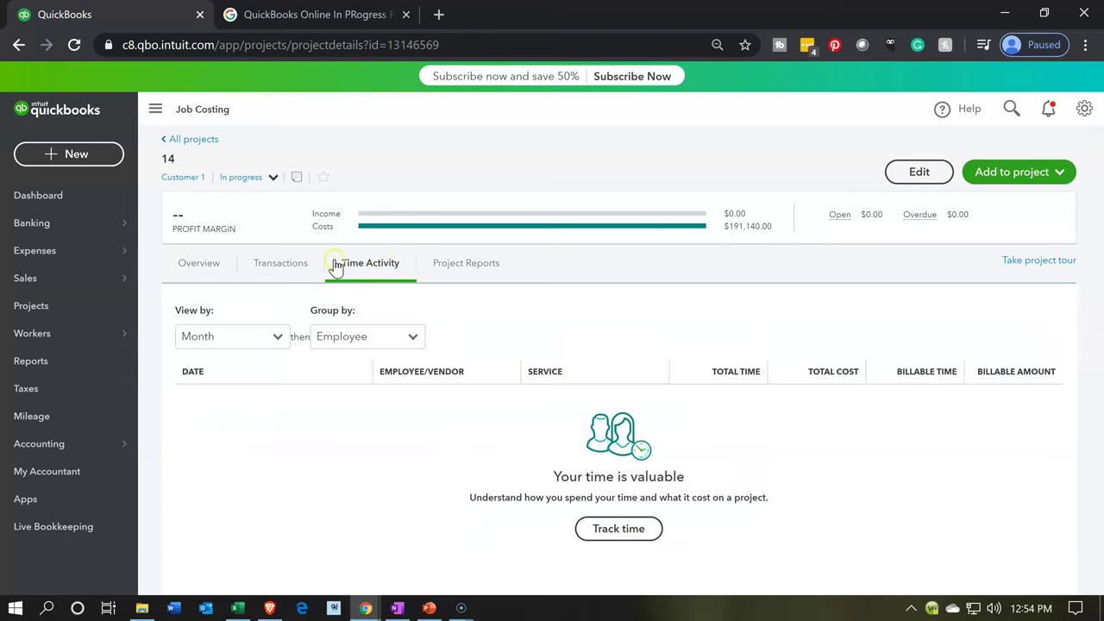
left_click(272, 271)
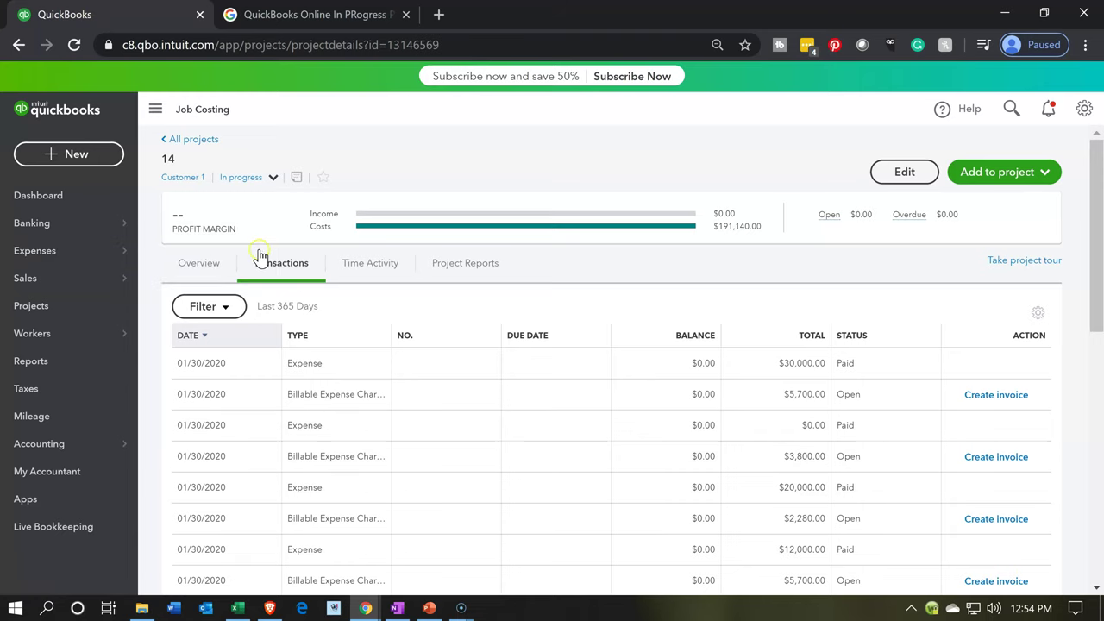
left_click(216, 266)
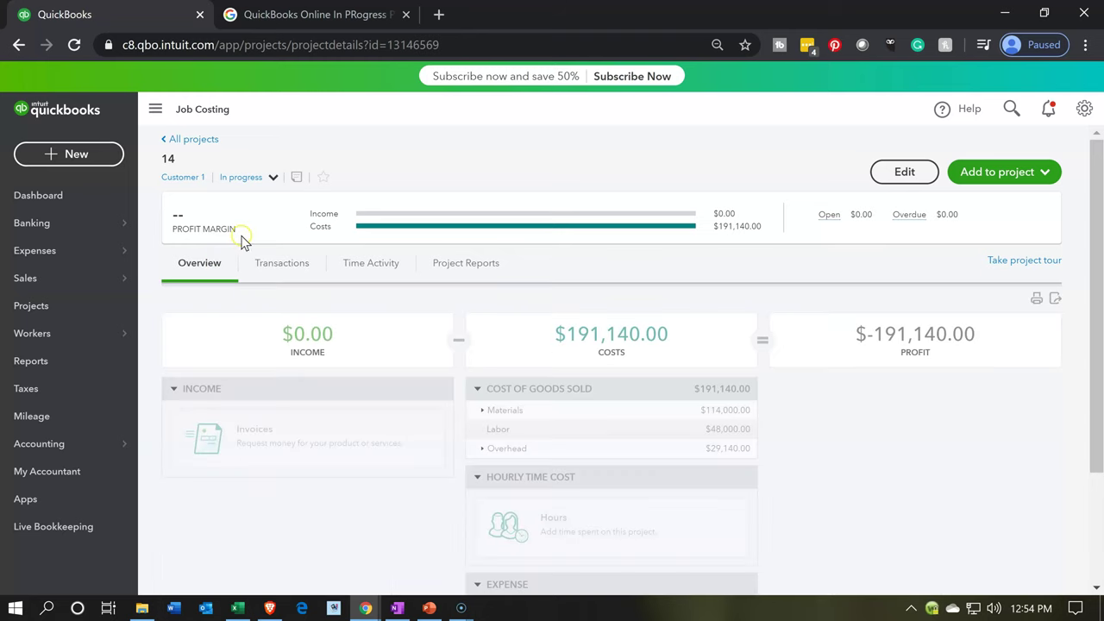
left_click(274, 178)
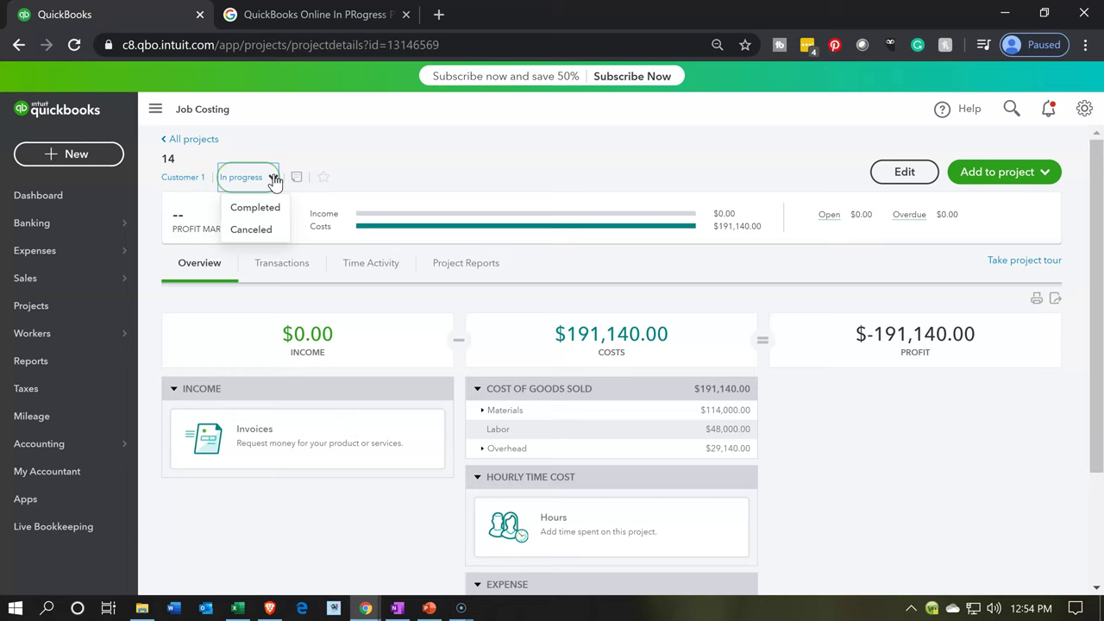
left_click(465, 166)
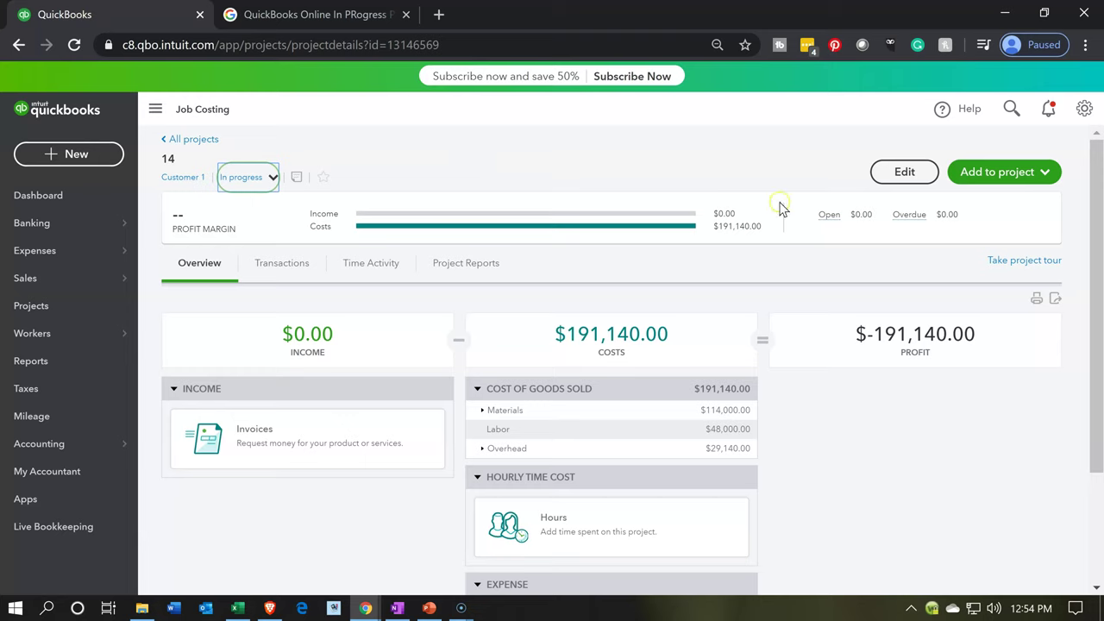
Step: Rename project 14 as "14 - 1/2020" and save the project
left_click(876, 181)
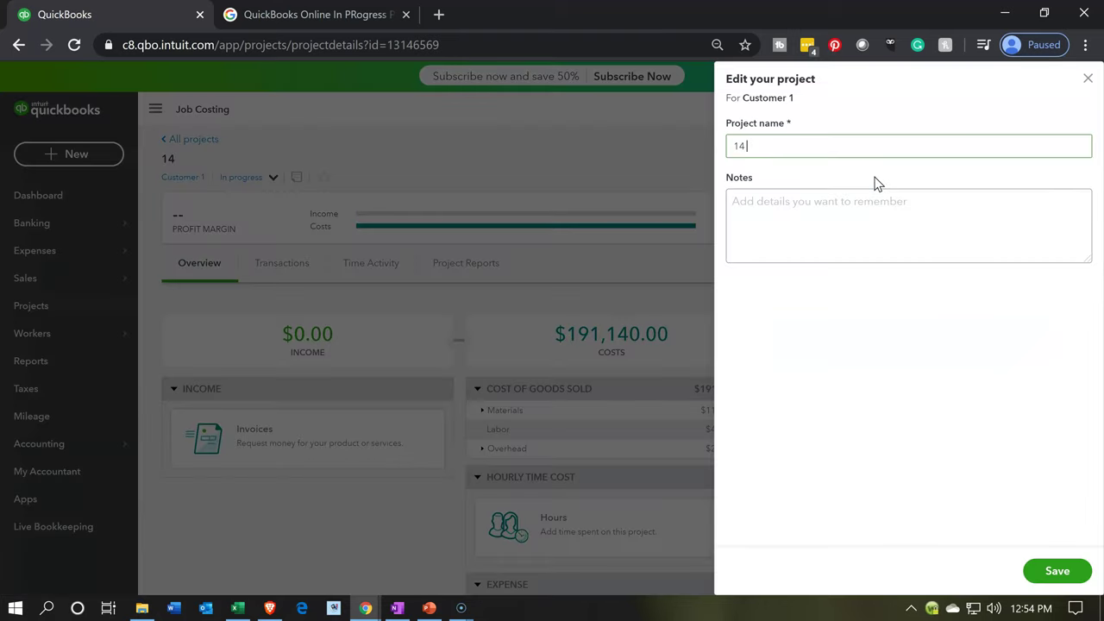
left_click(813, 151)
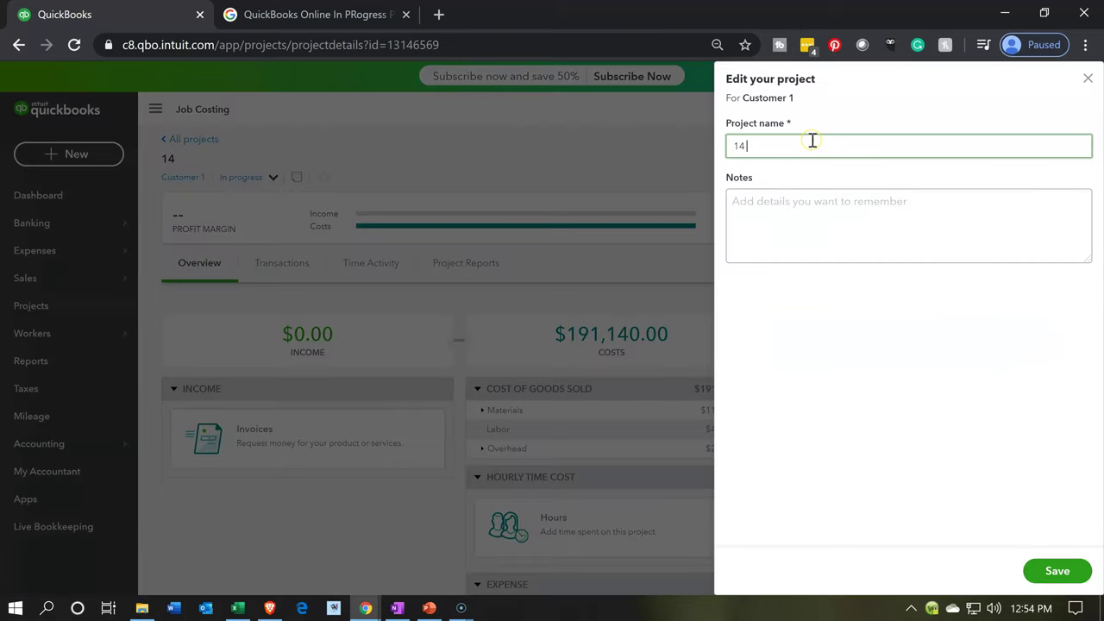
type("-")
type("1/")
key("BackSpace")
key("BackSpace")
type("1/2020")
left_click(828, 236)
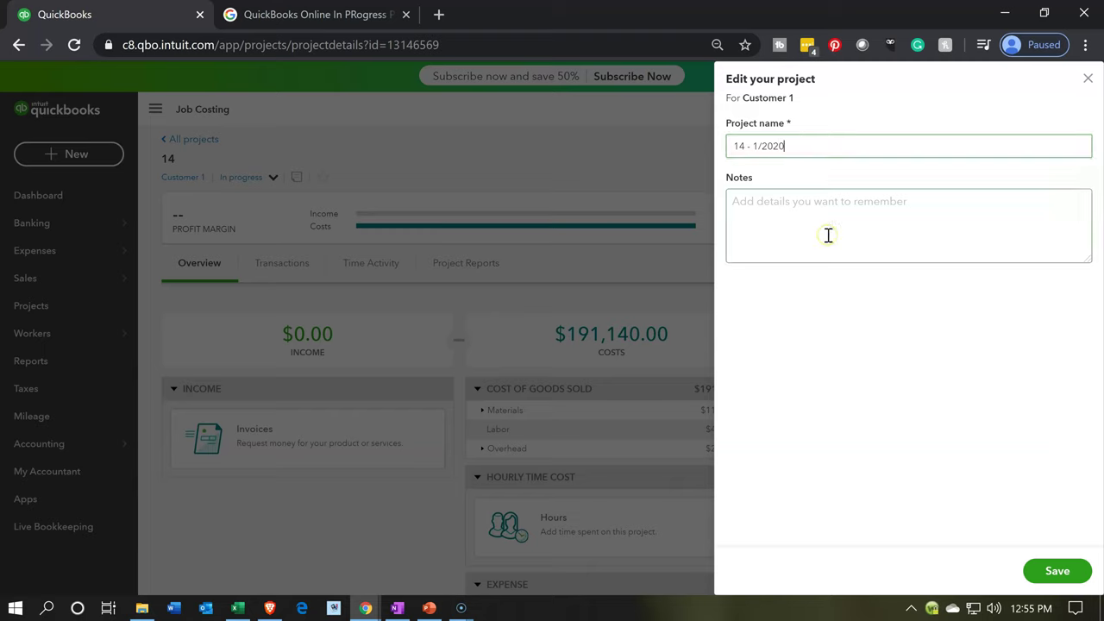
left_click(1077, 570)
Step: Set the status of project 14 - 1/2020 to Completed
left_click(277, 251)
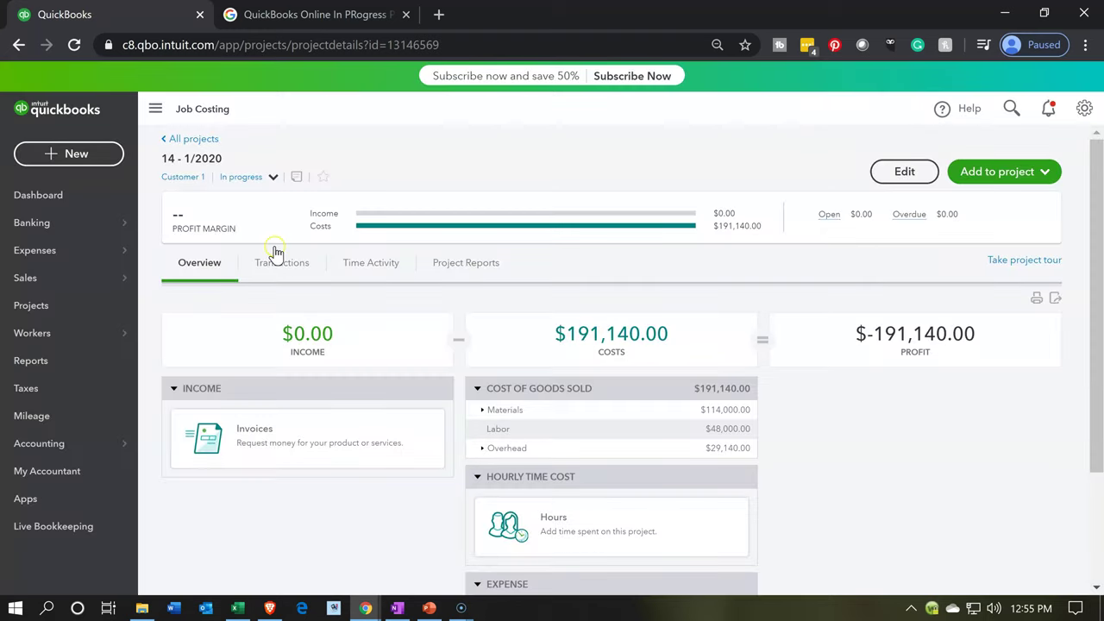
left_click(268, 176)
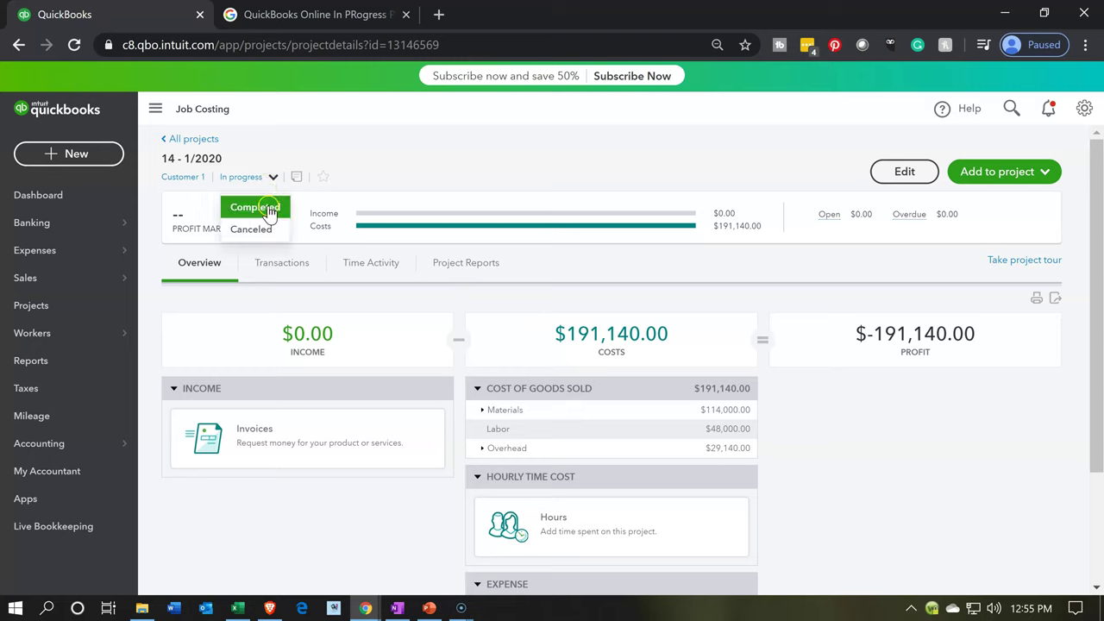
left_click(269, 210)
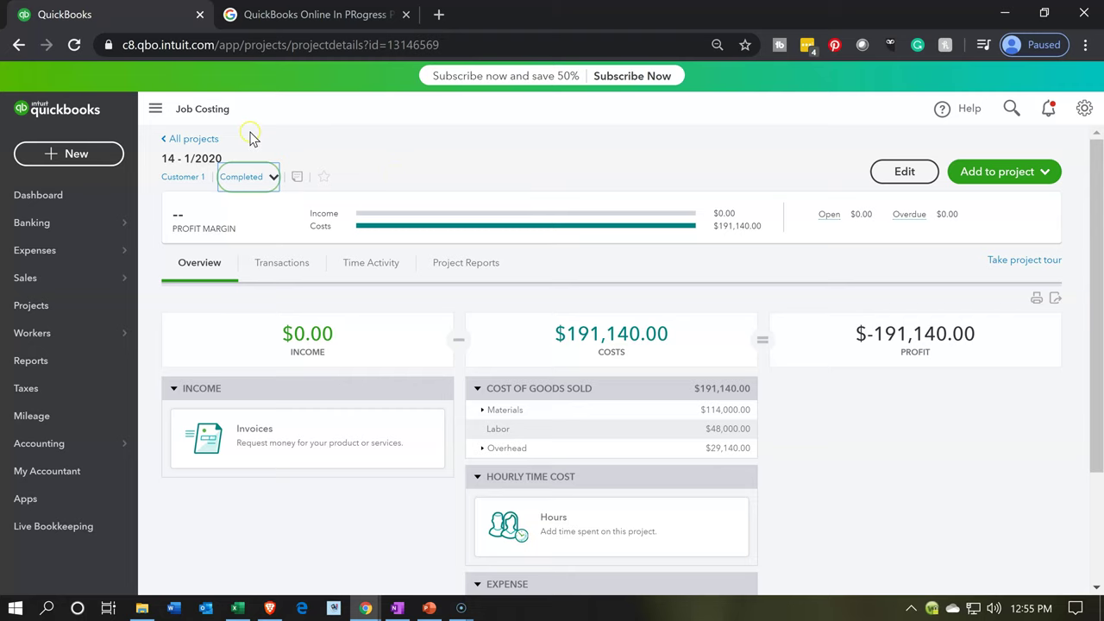
Step: List the projects of all statuses and compare them with the job cost record in the Excel workbook
left_click(197, 139)
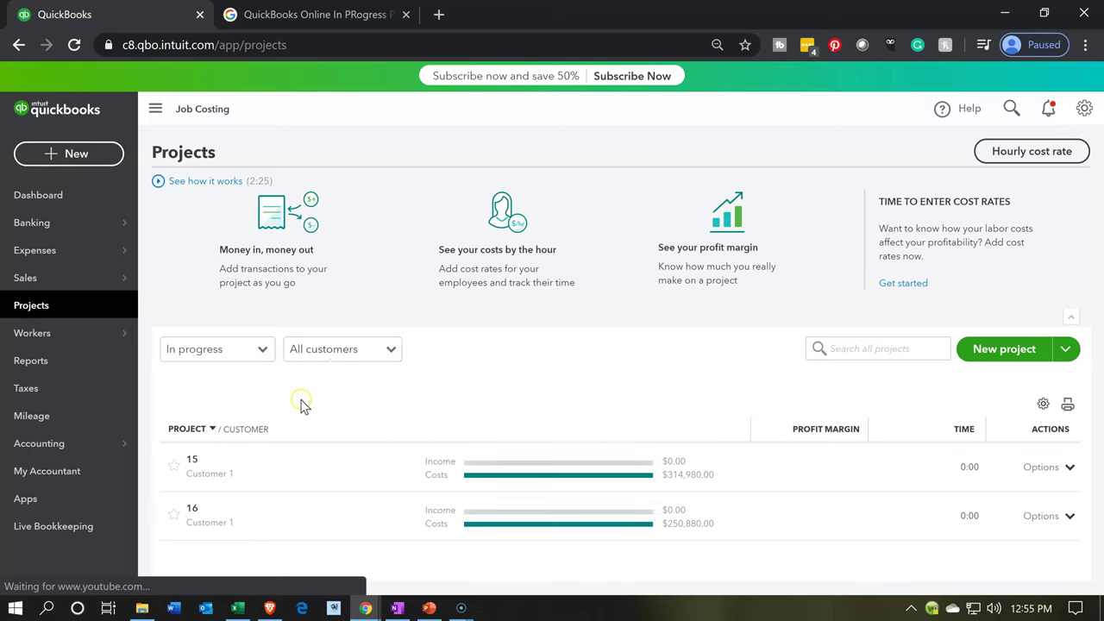
left_click(272, 360)
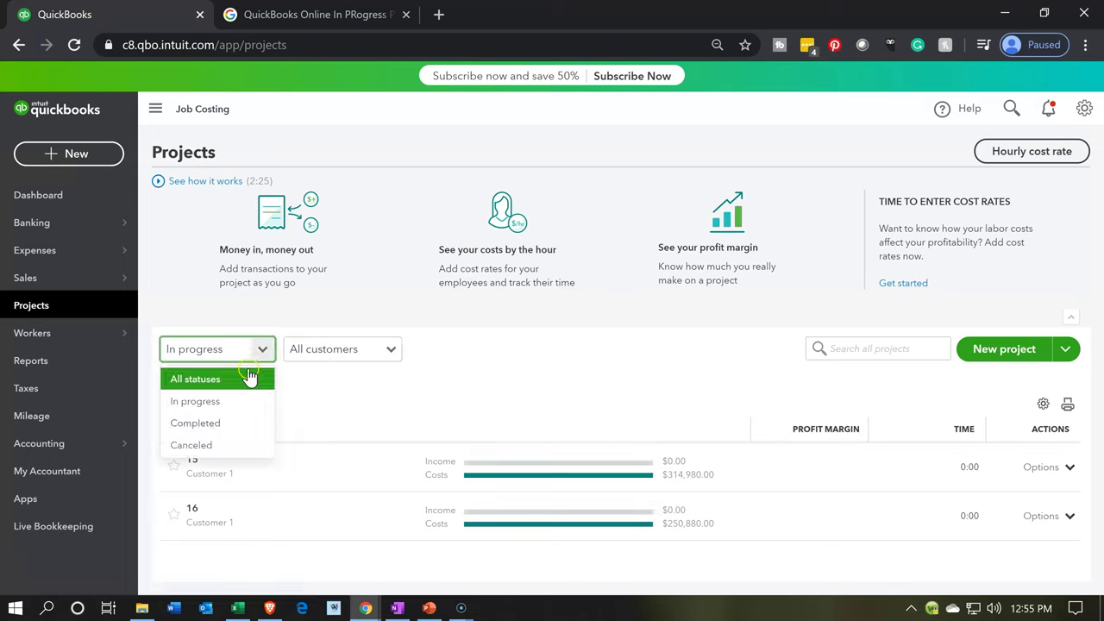
left_click(235, 381)
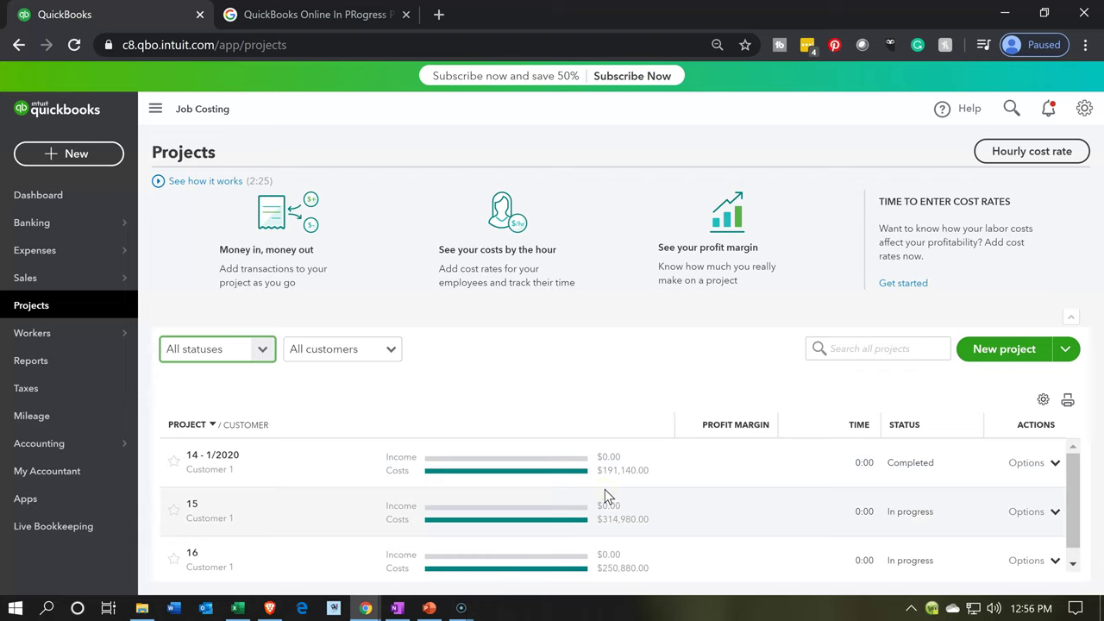
left_click(235, 609)
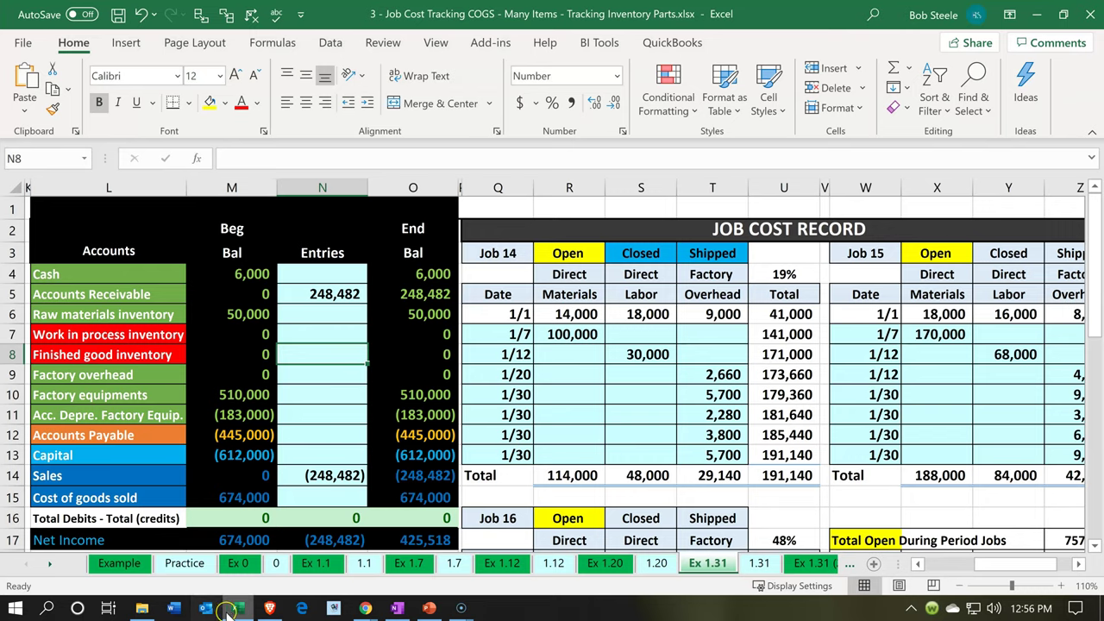
left_click(366, 609)
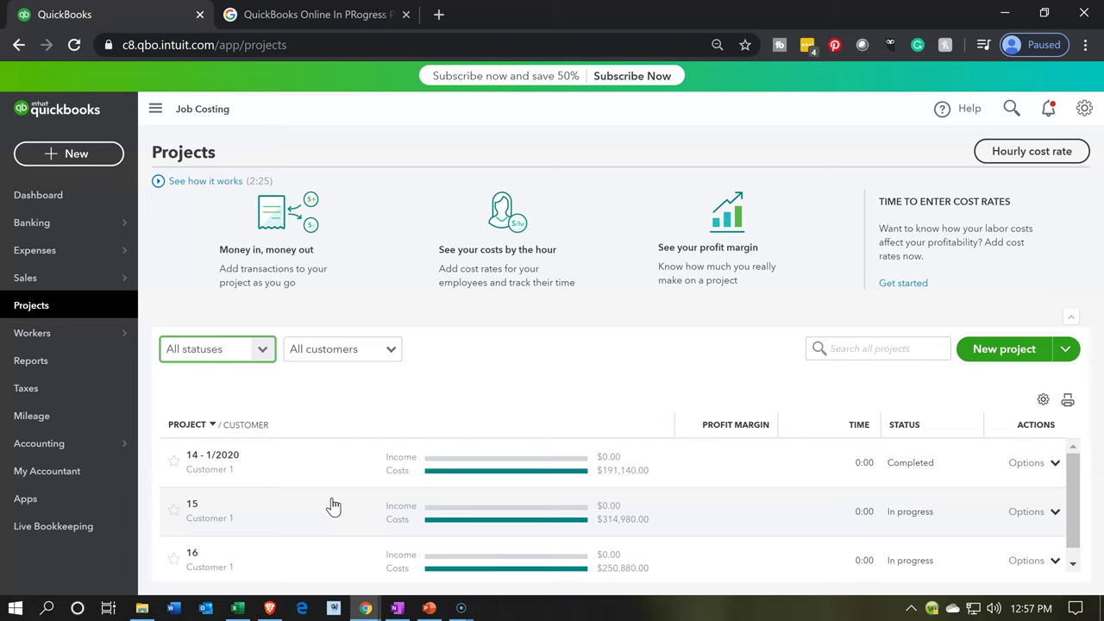
Step: Create a new invoice for the project "Customer 1:14 - 1/2020"
left_click(77, 159)
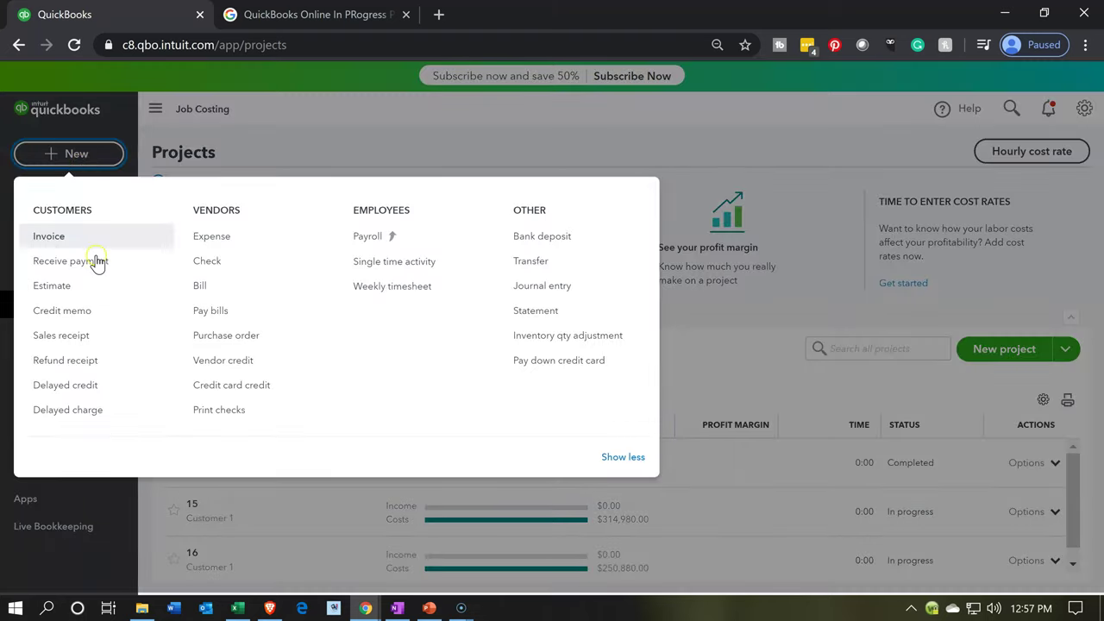
left_click(69, 238)
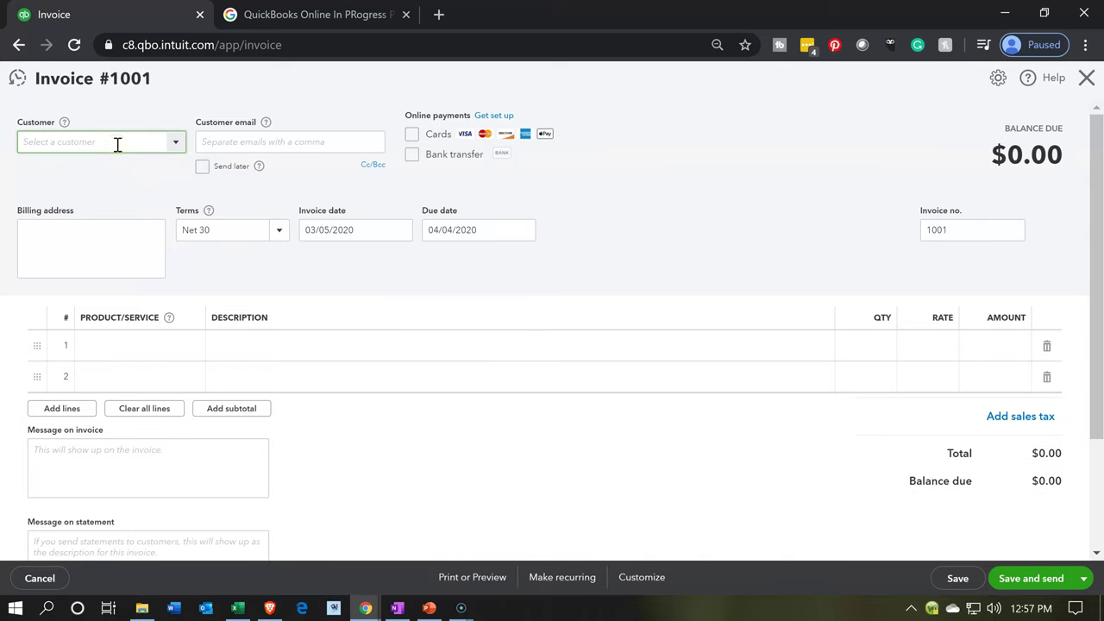
type("14 - 1/2020")
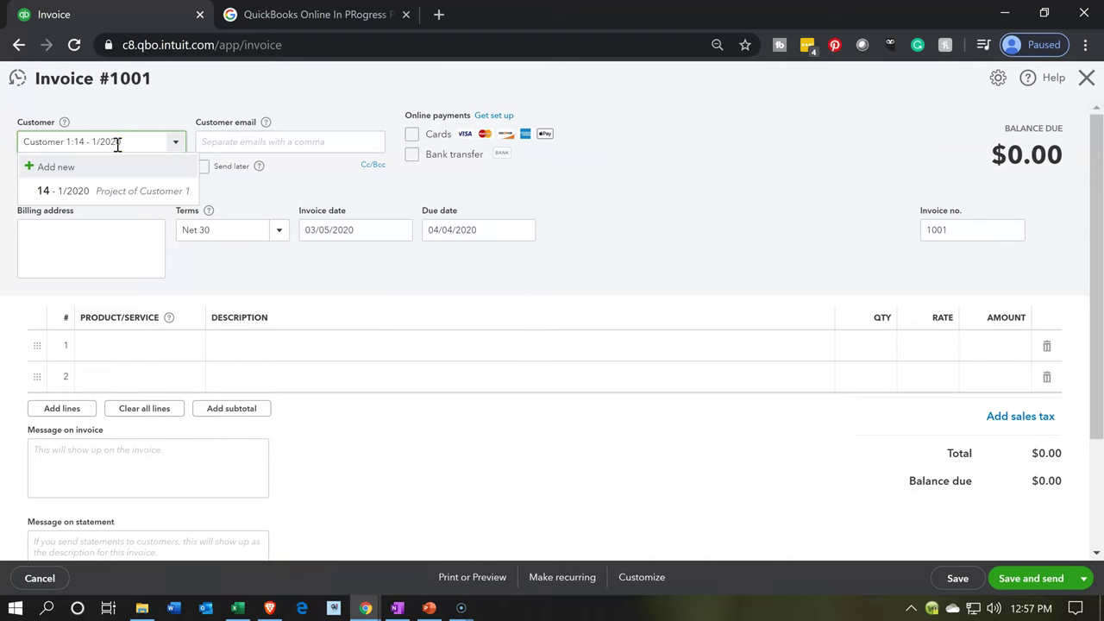
key("Tab")
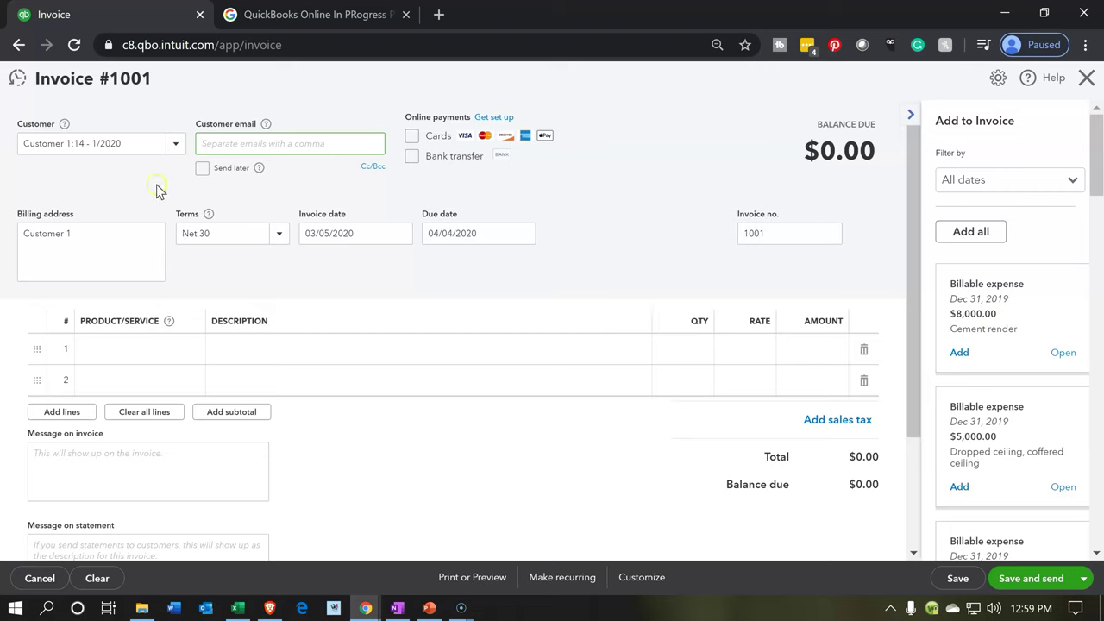
Step: Set the invoice date to 01/31/2020 and check the billing address and due date
left_click(90, 235)
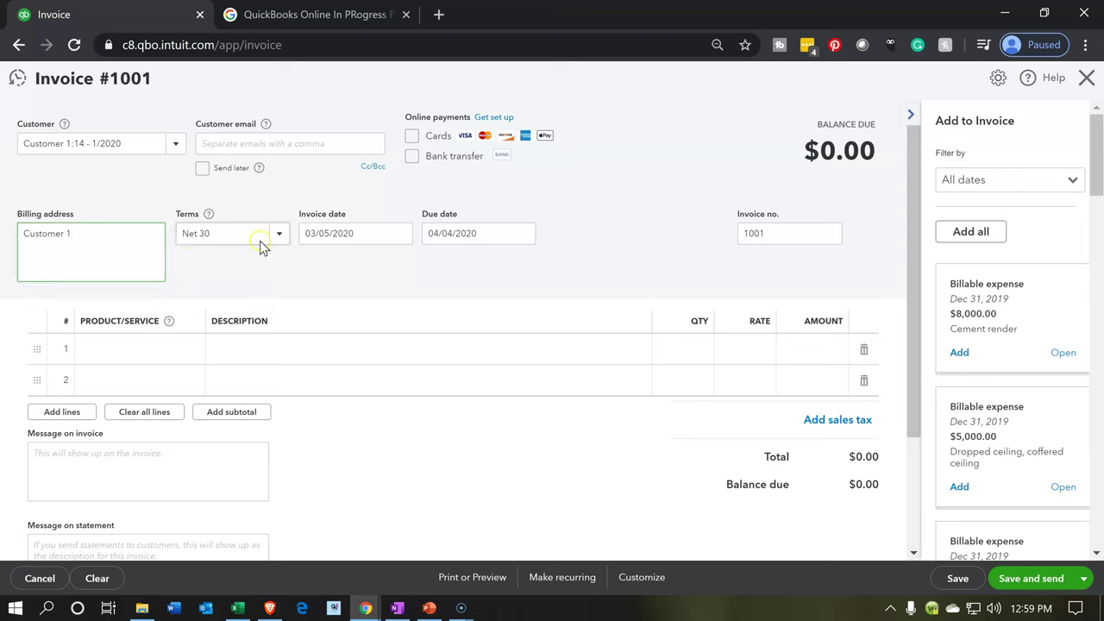
left_click(379, 239)
type("013120")
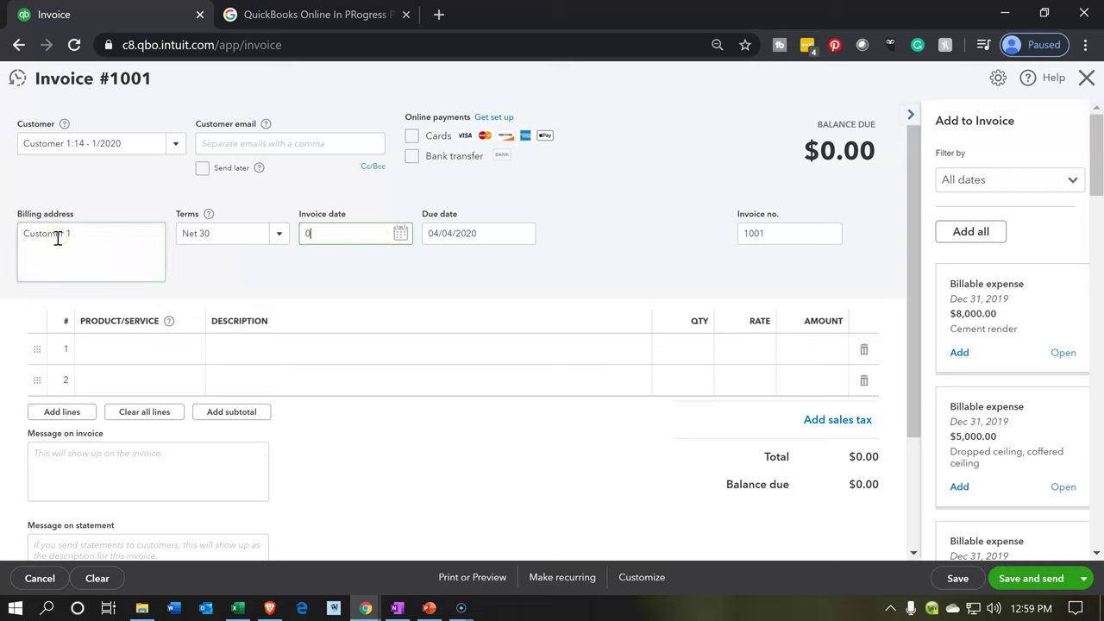
key("Tab")
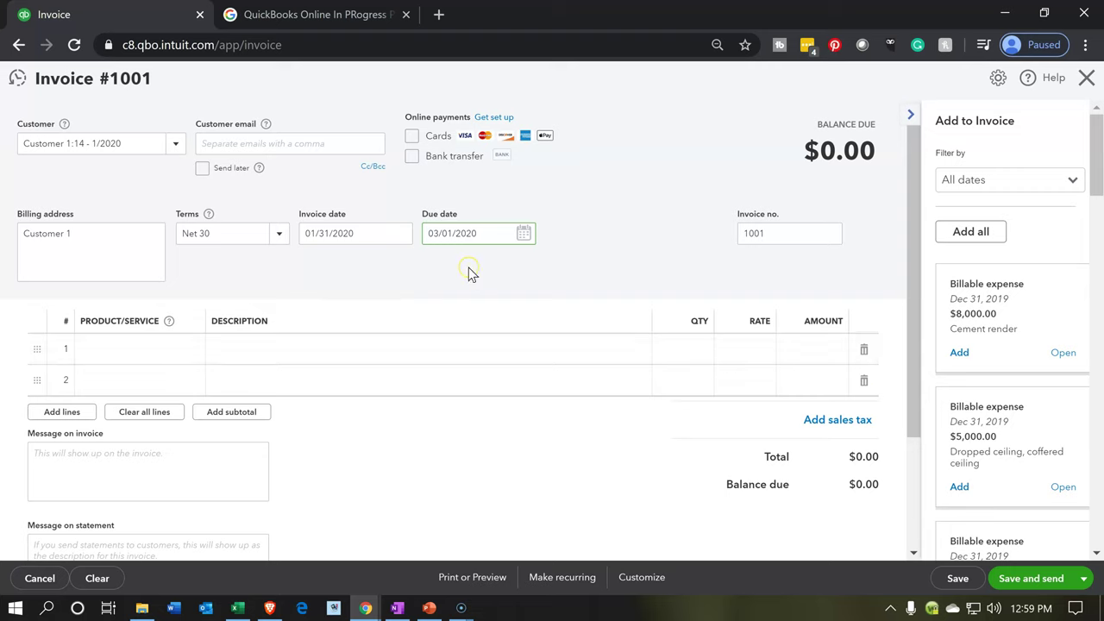
left_click(479, 232)
Step: Add the five Dec 31, 2019 billable expenses to the invoice, from Cement render through Factory Overhead
left_click(947, 356)
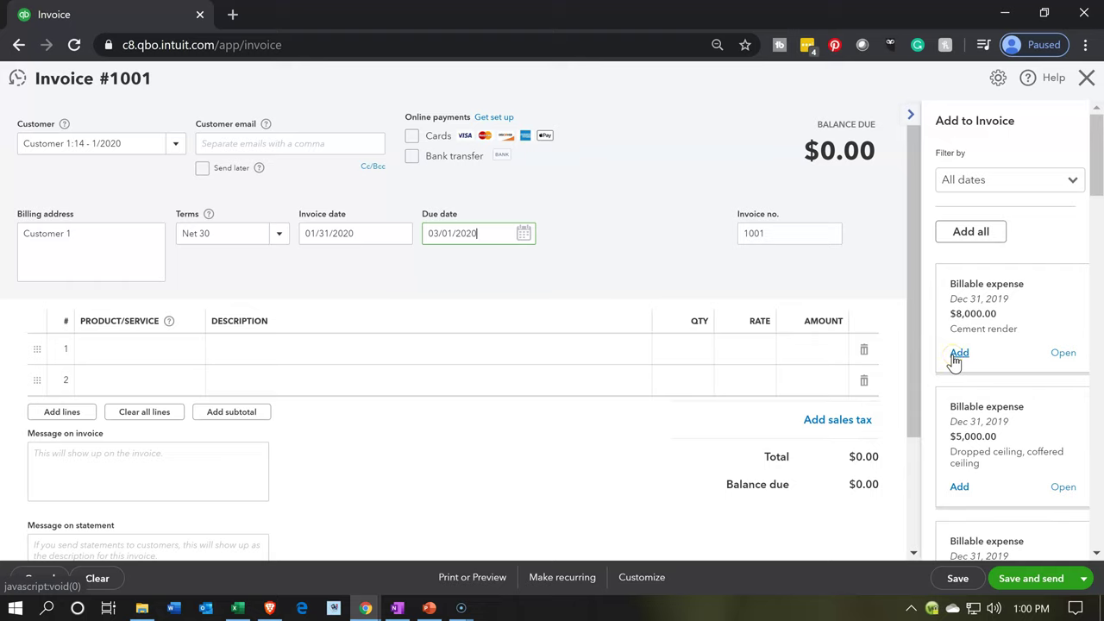
left_click(958, 356)
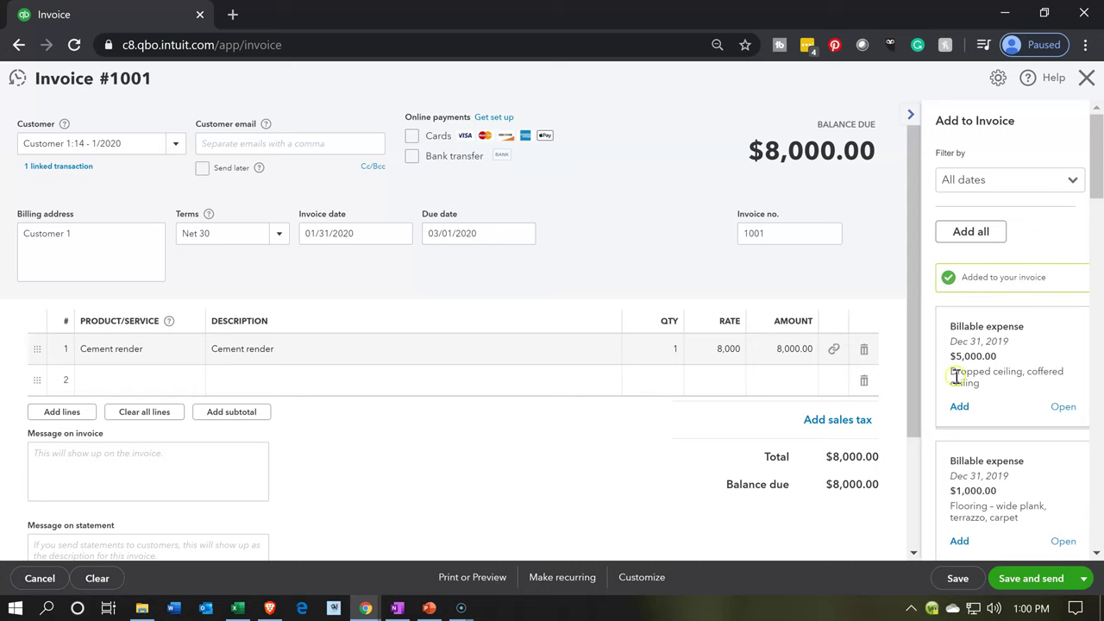
left_click(960, 407)
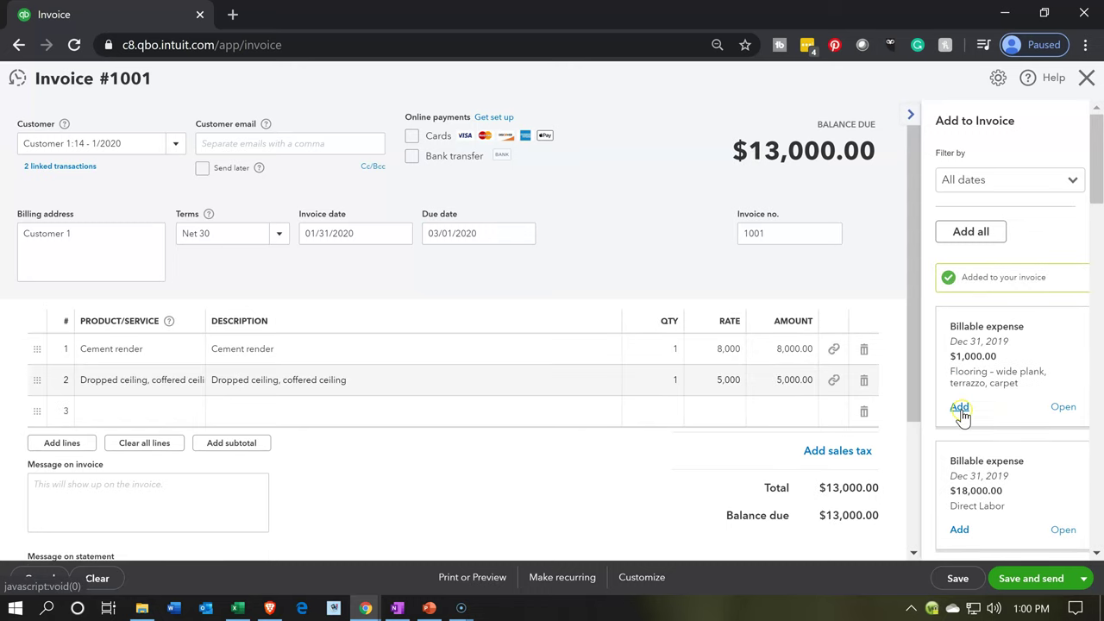
left_click(961, 408)
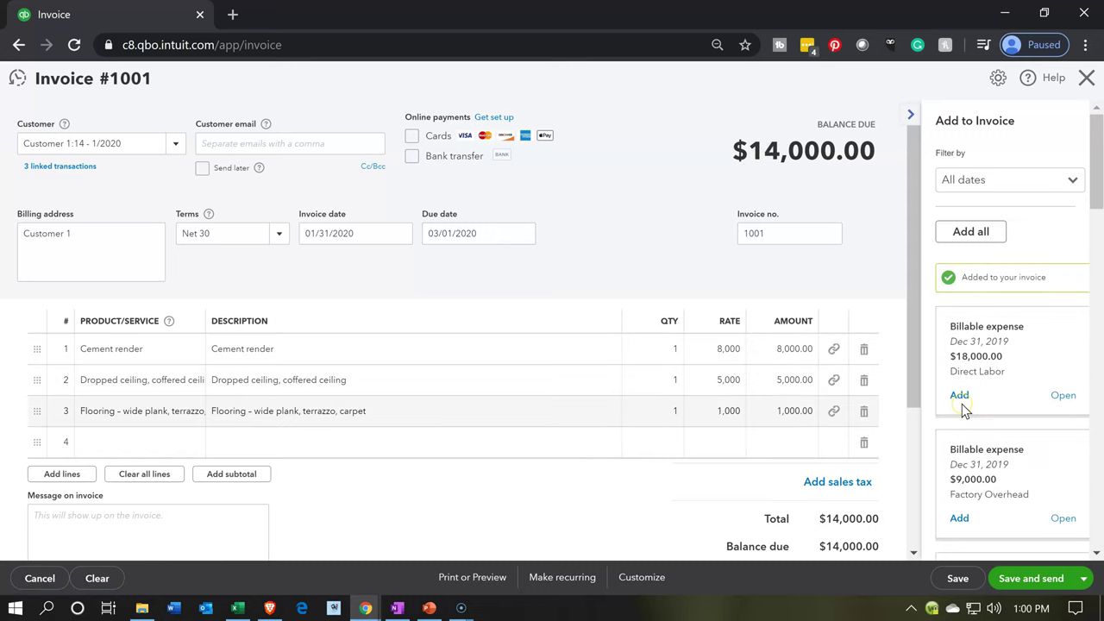
left_click(960, 398)
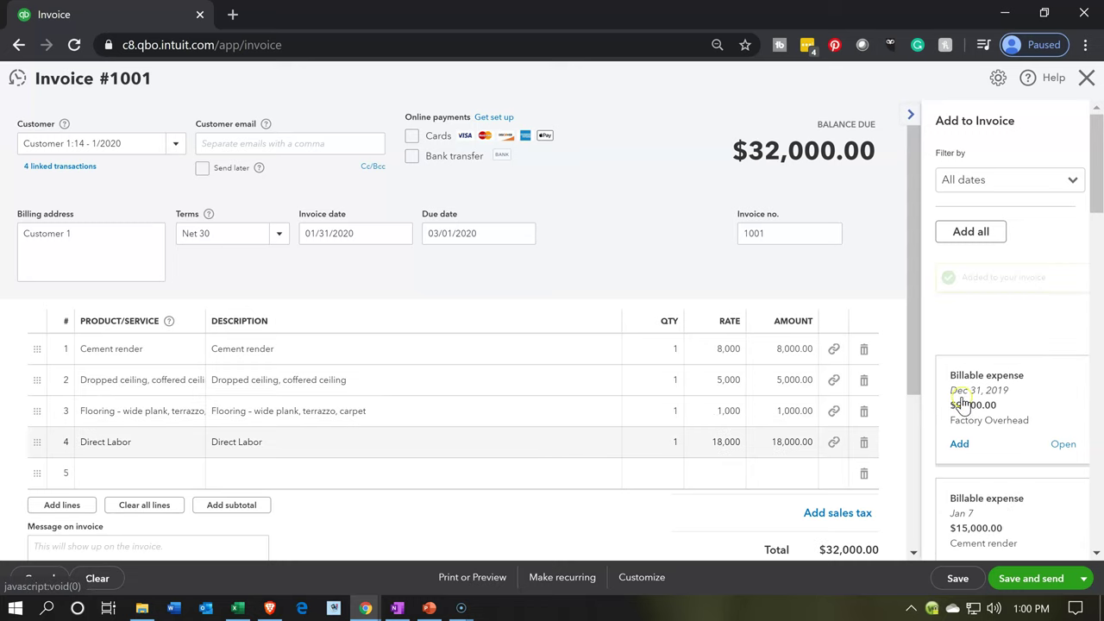
left_click(959, 397)
Step: Add the Jan 7 billable expenses to the invoice: Cement render, Wood finishing, Wall covering, Stucco, Paint, Marble and Flooring
left_click(959, 397)
left_click(959, 397)
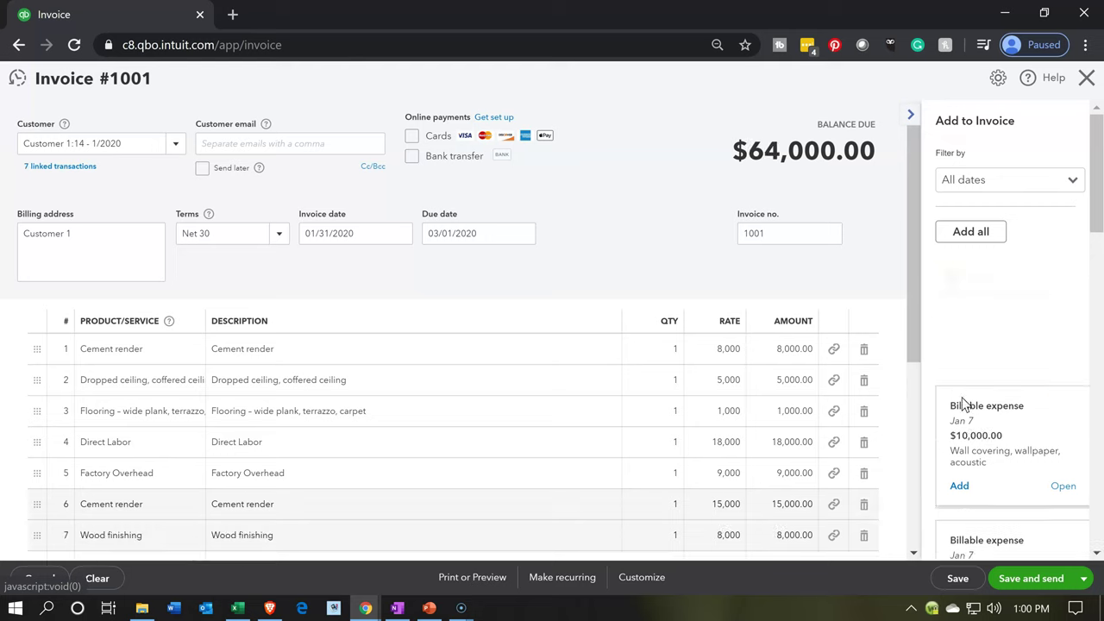
left_click(960, 405)
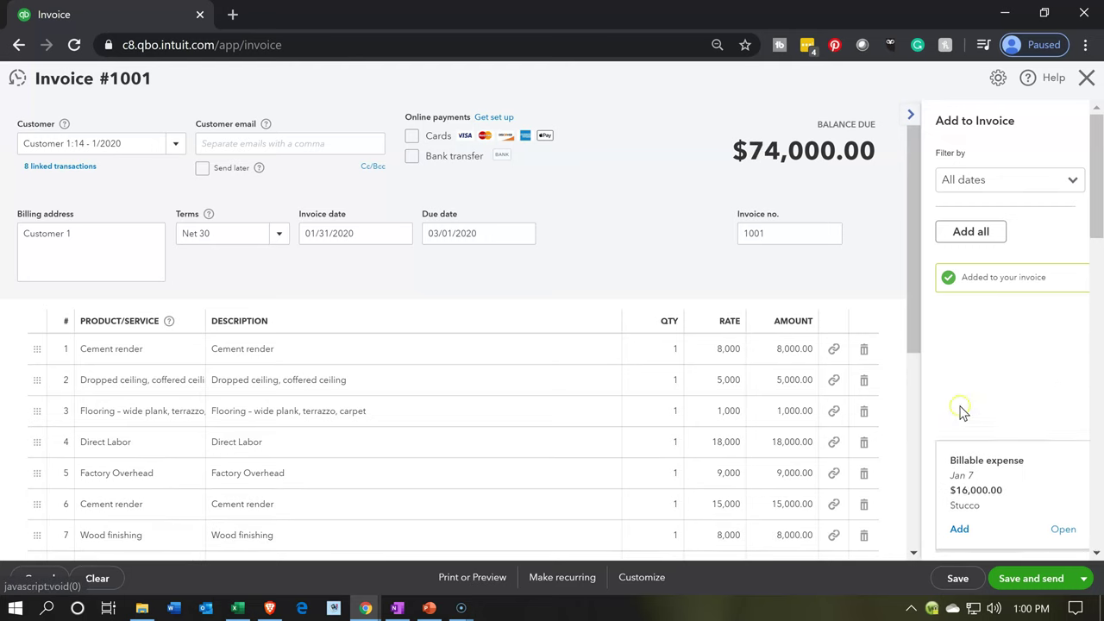
left_click(959, 403)
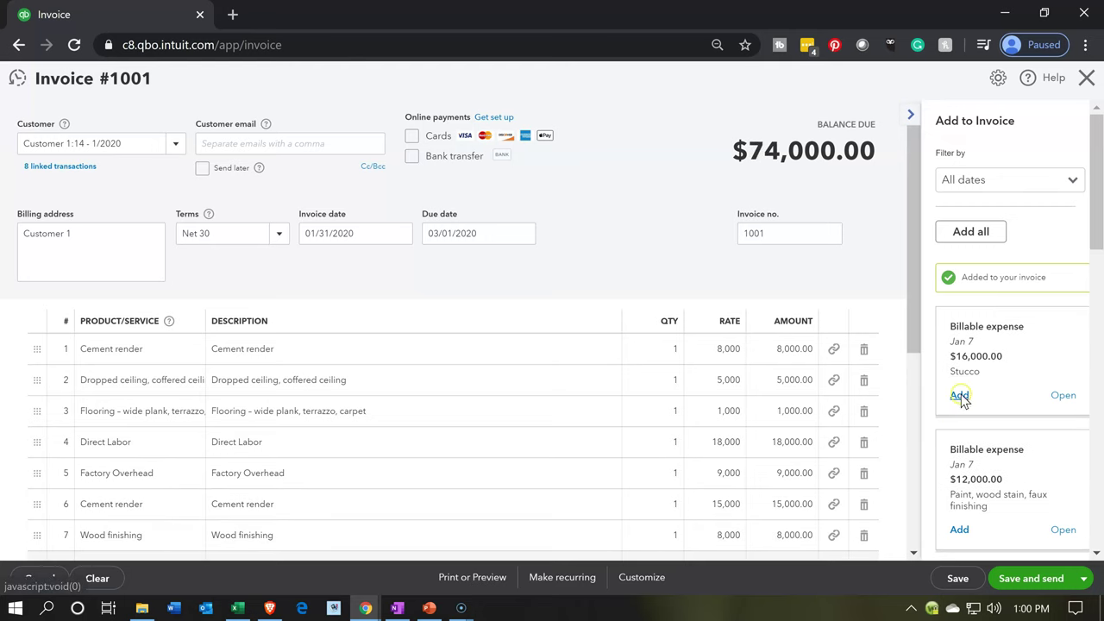
left_click(960, 407)
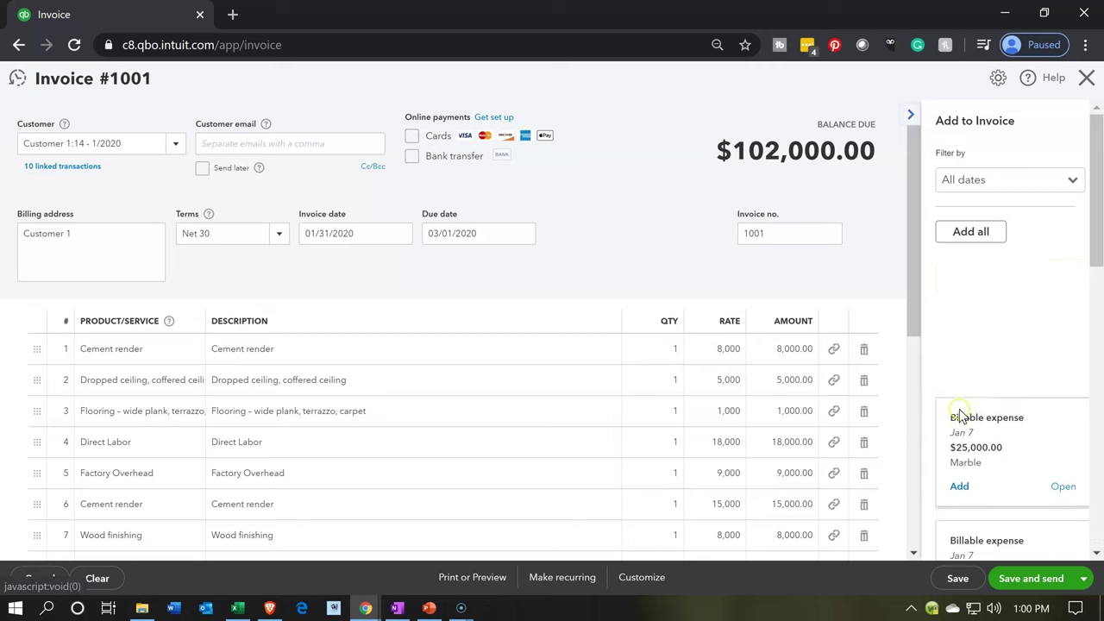
left_click(960, 395)
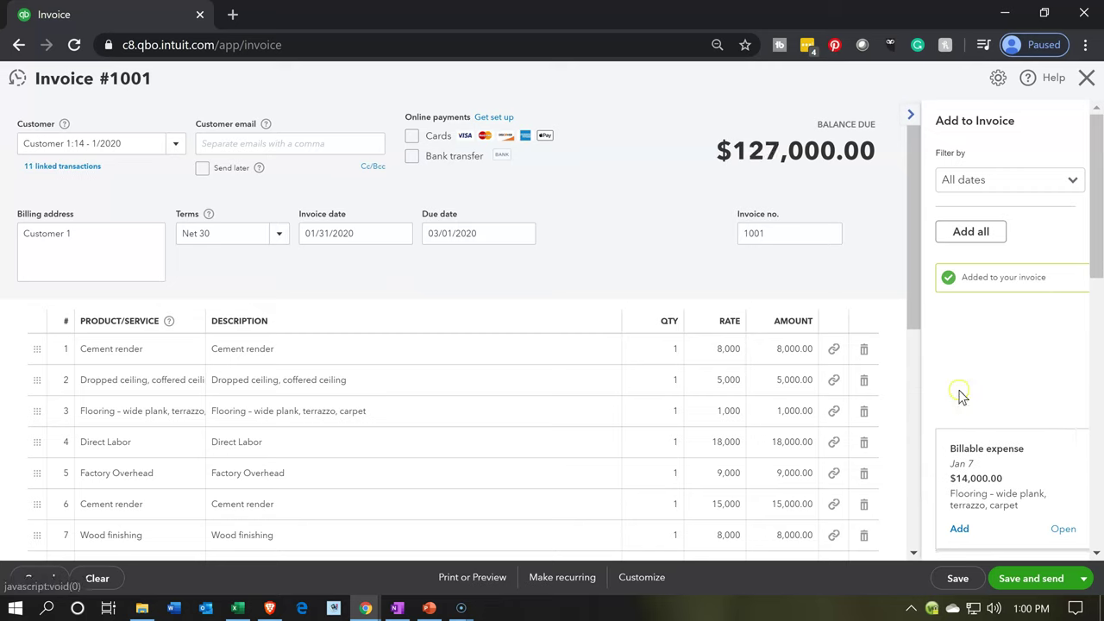
left_click(958, 404)
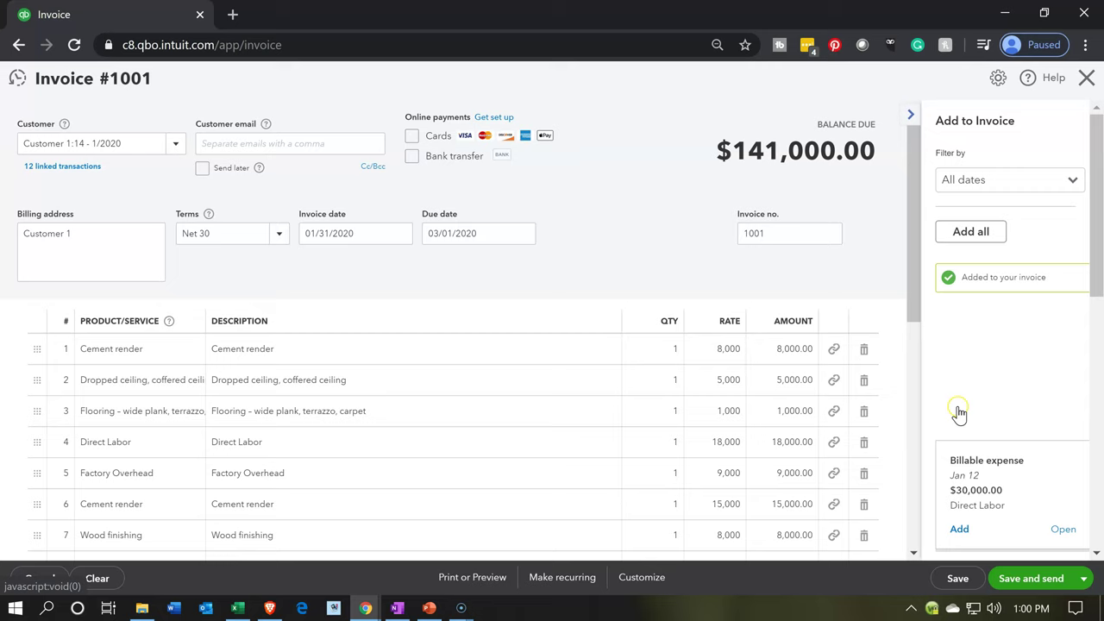
Step: Add the remaining Jan 12 to Jan 30 billable expenses to the invoice, from Direct Labor through Depreciation
left_click(960, 406)
left_click(960, 399)
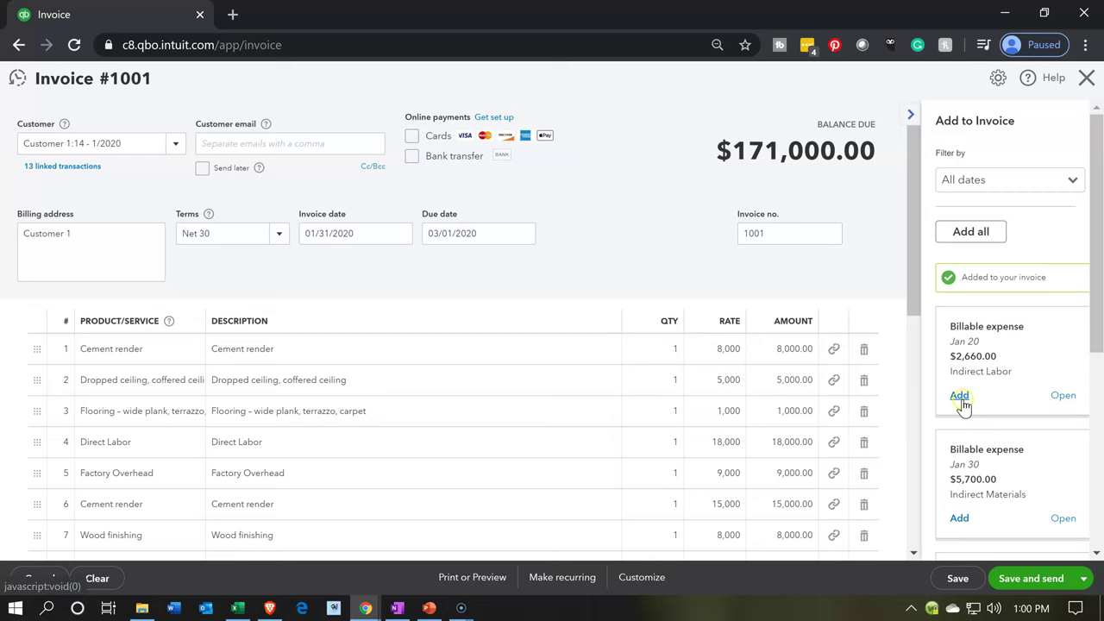
left_click(961, 397)
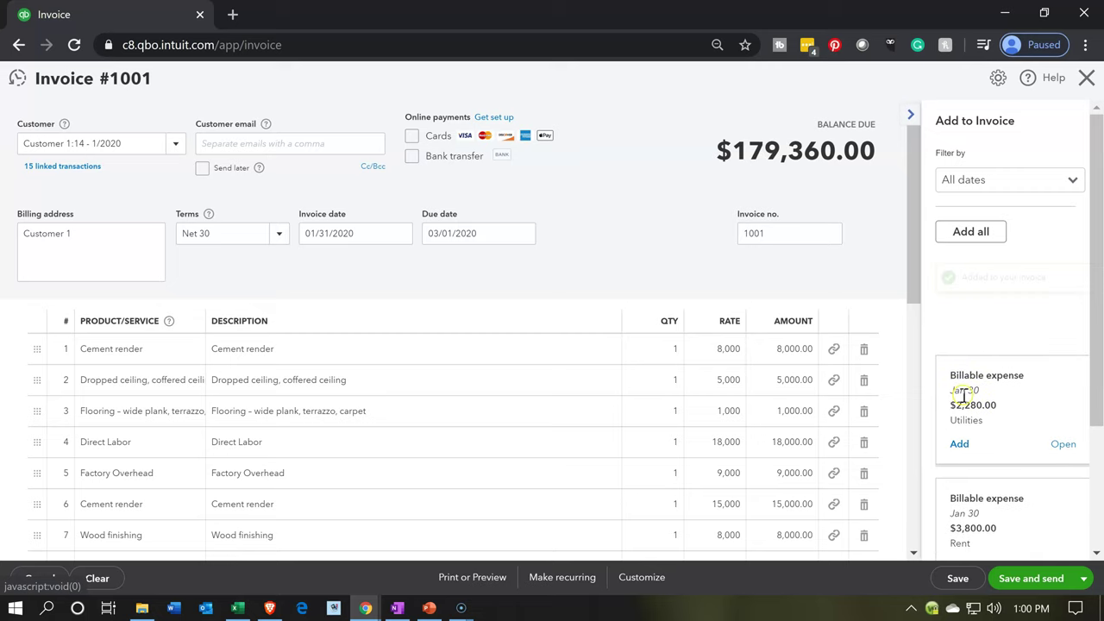
left_click(960, 397)
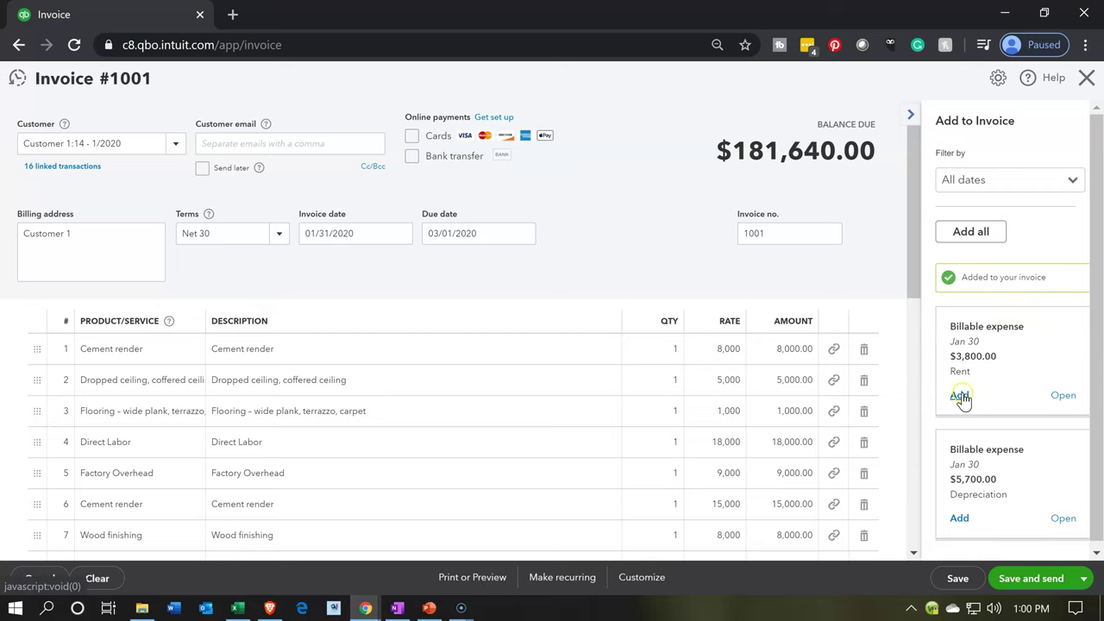
left_click(961, 398)
left_click(960, 398)
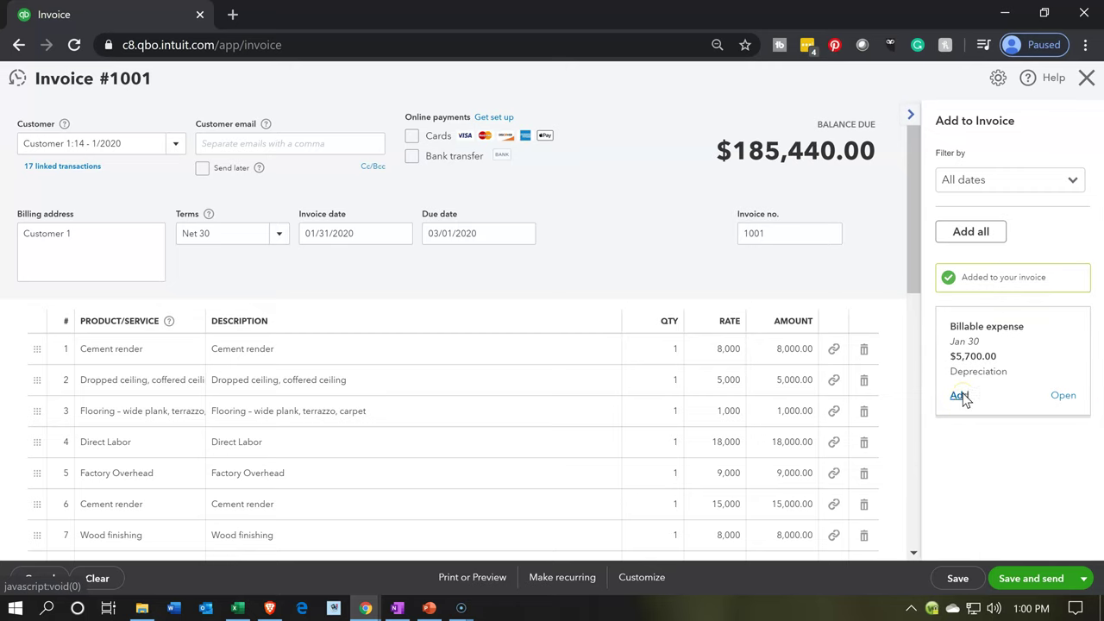
scroll(587, 438, "down", 7)
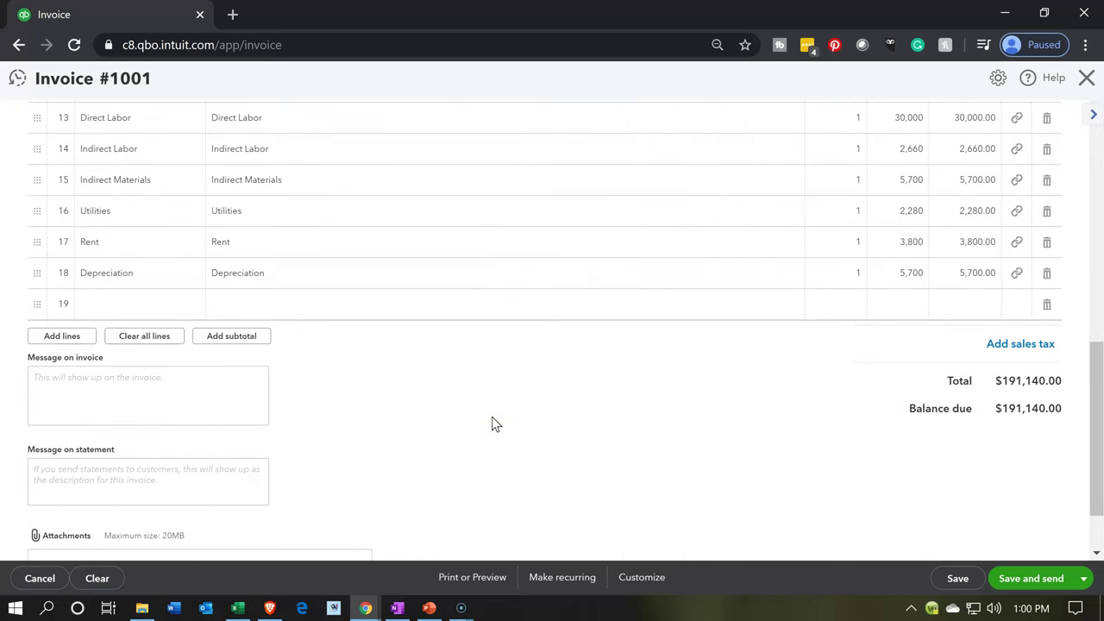
Step: Duplicate the invoice's browser tab and open project 14 - 1/2020 there from the list of projects with all statuses
right_click(121, 15)
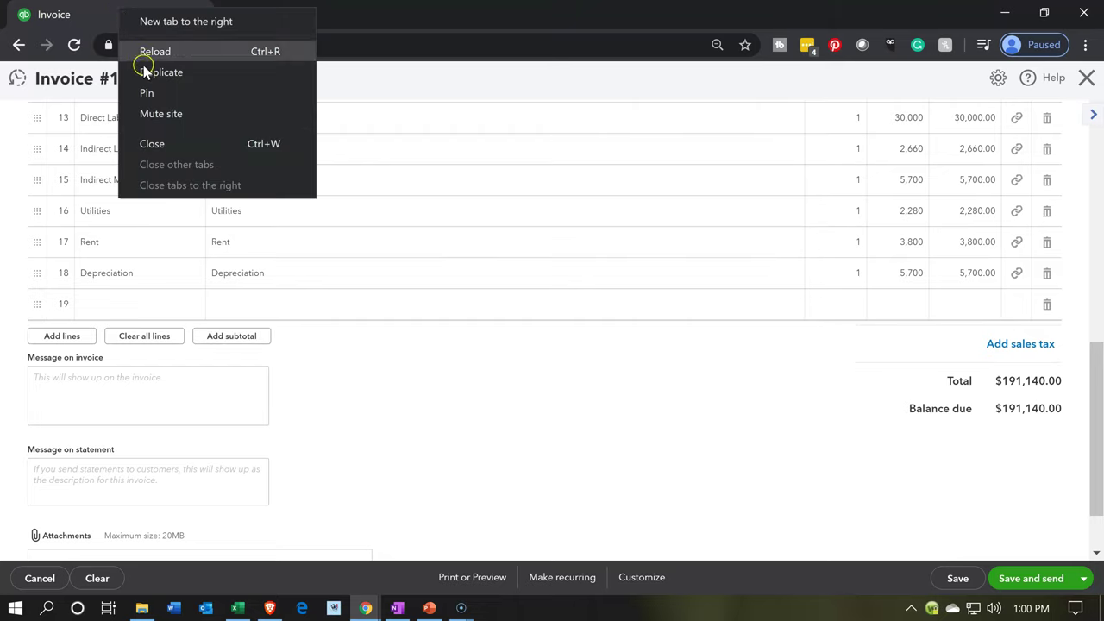
left_click(145, 72)
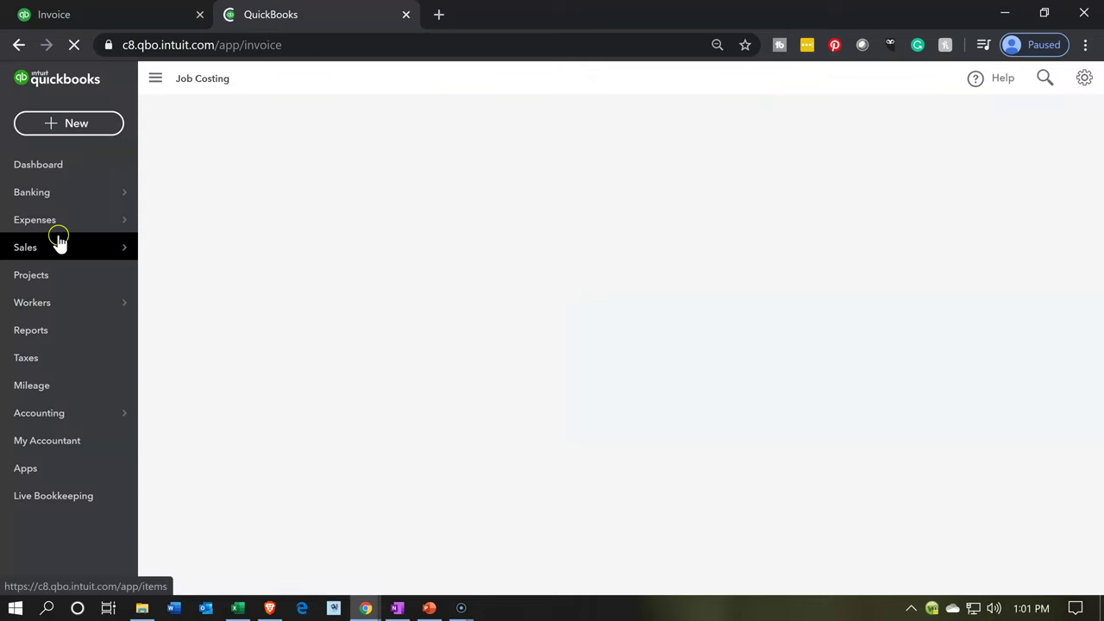
left_click(50, 276)
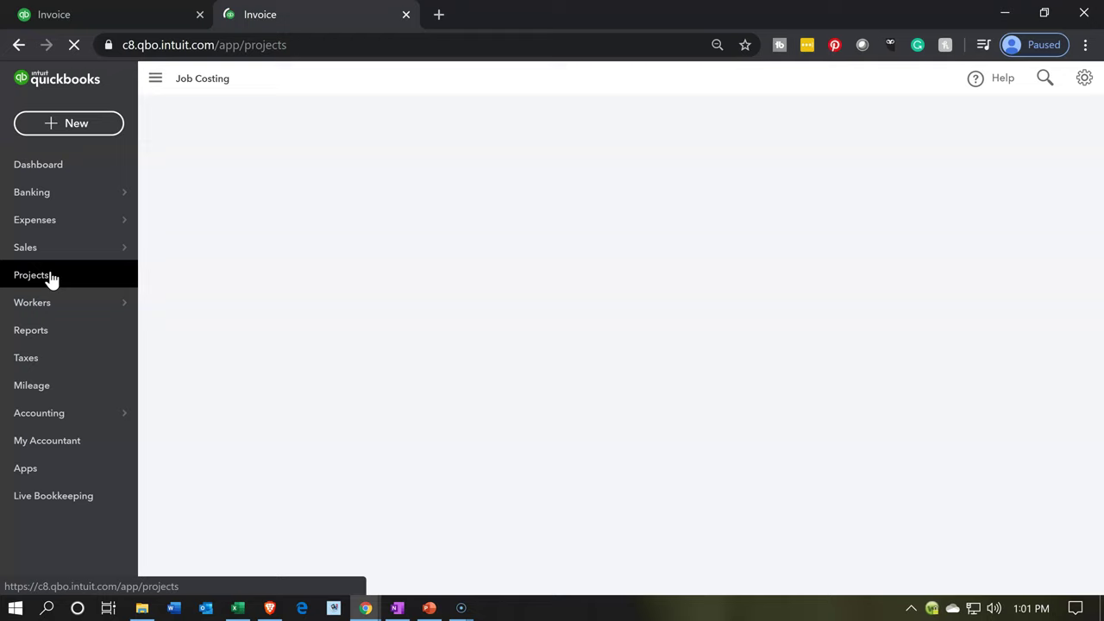
left_click(52, 276)
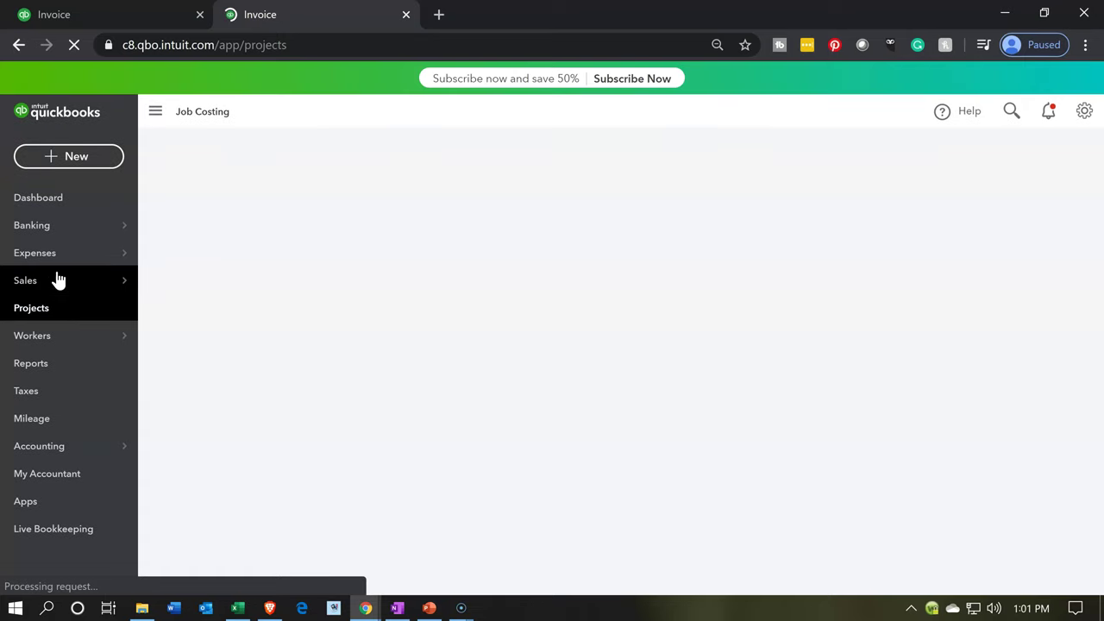
mouse_move(58, 278)
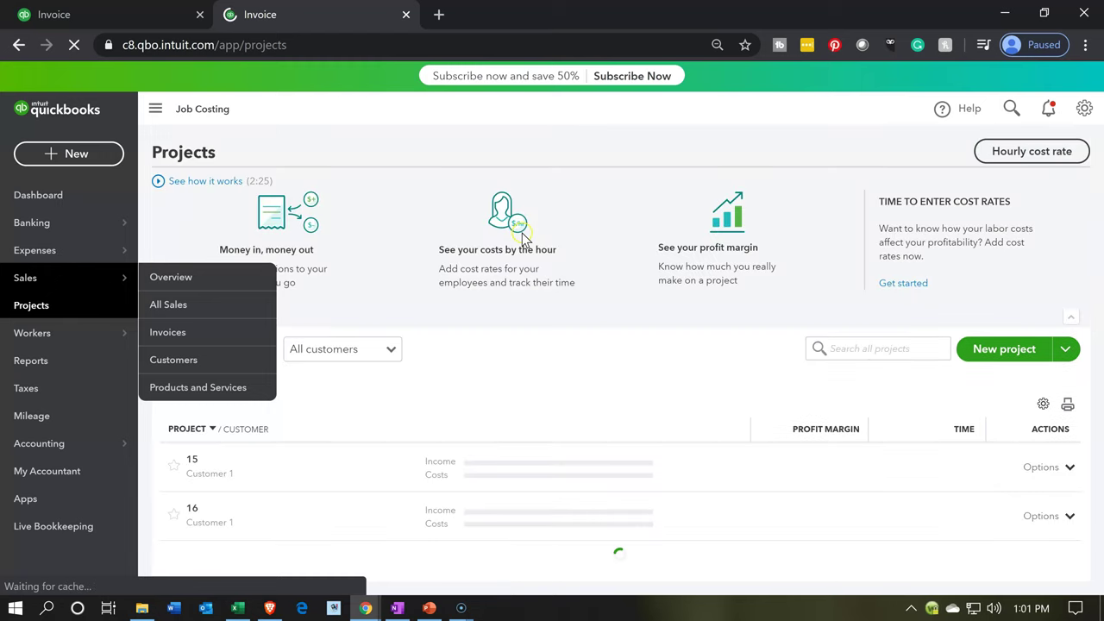
left_click(247, 351)
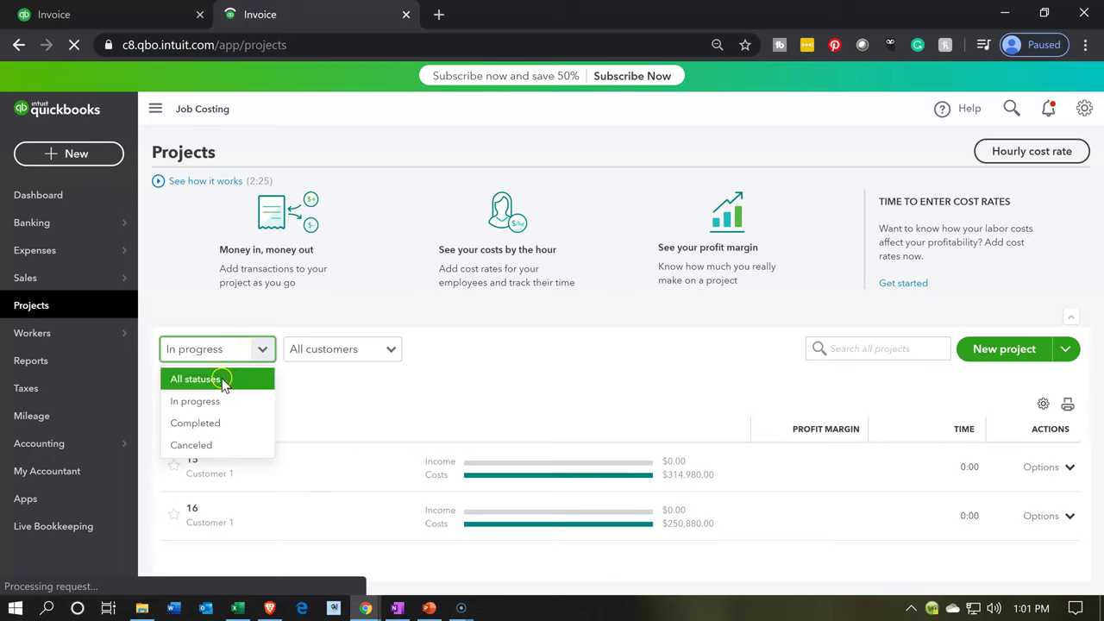
left_click(222, 381)
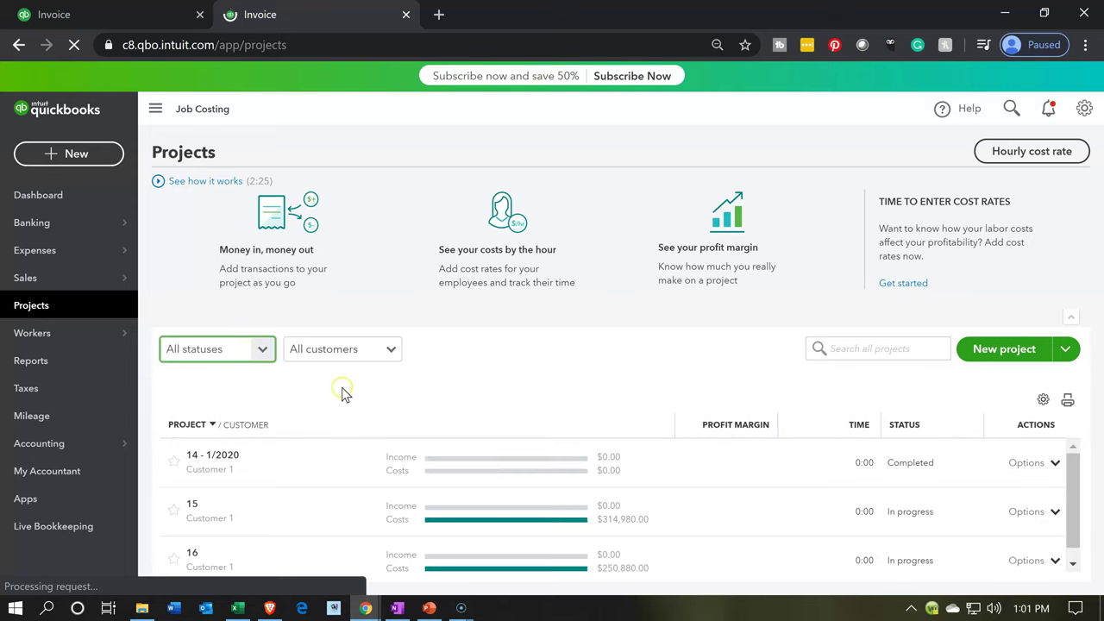
left_click(229, 461)
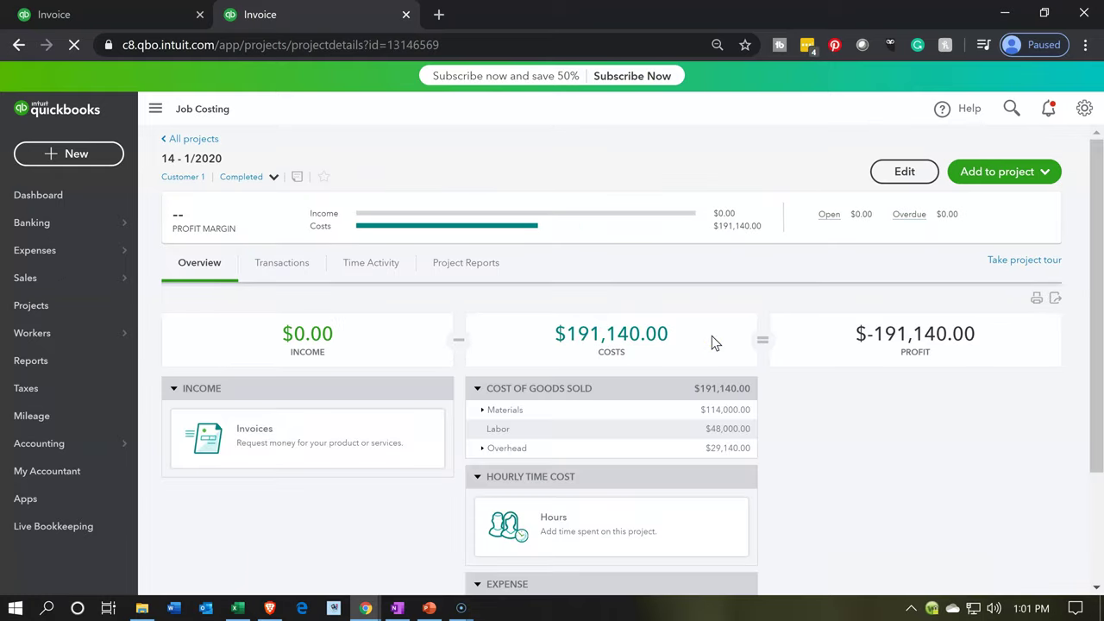
Step: Check the project's total costs against the invoice and examine the transaction report behind its Materials costs
left_click(645, 355)
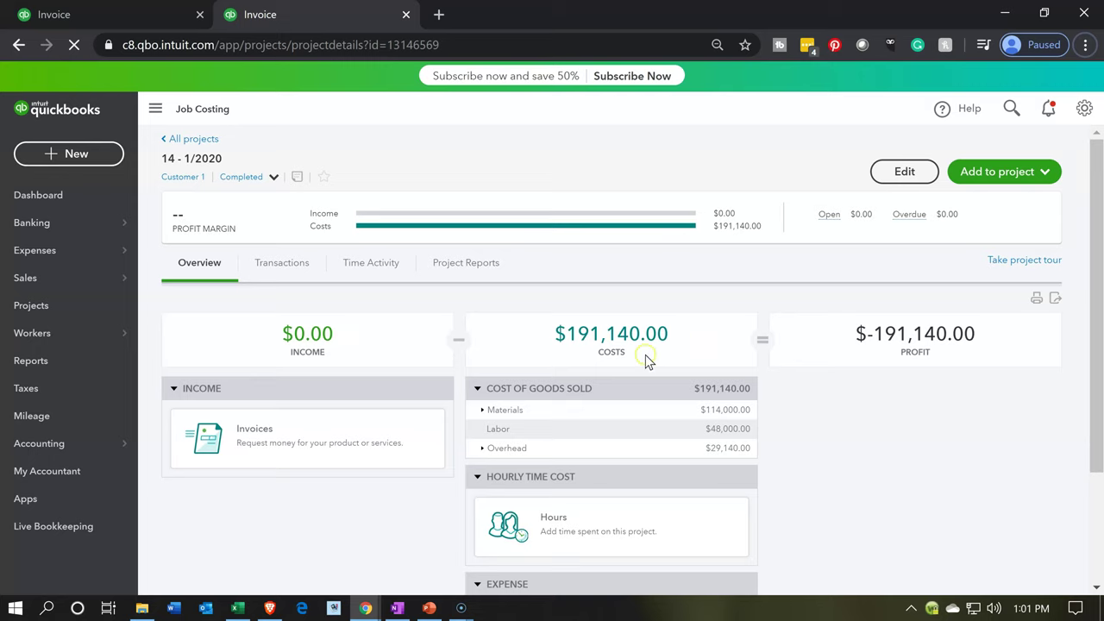
left_click(616, 389)
left_click(505, 411)
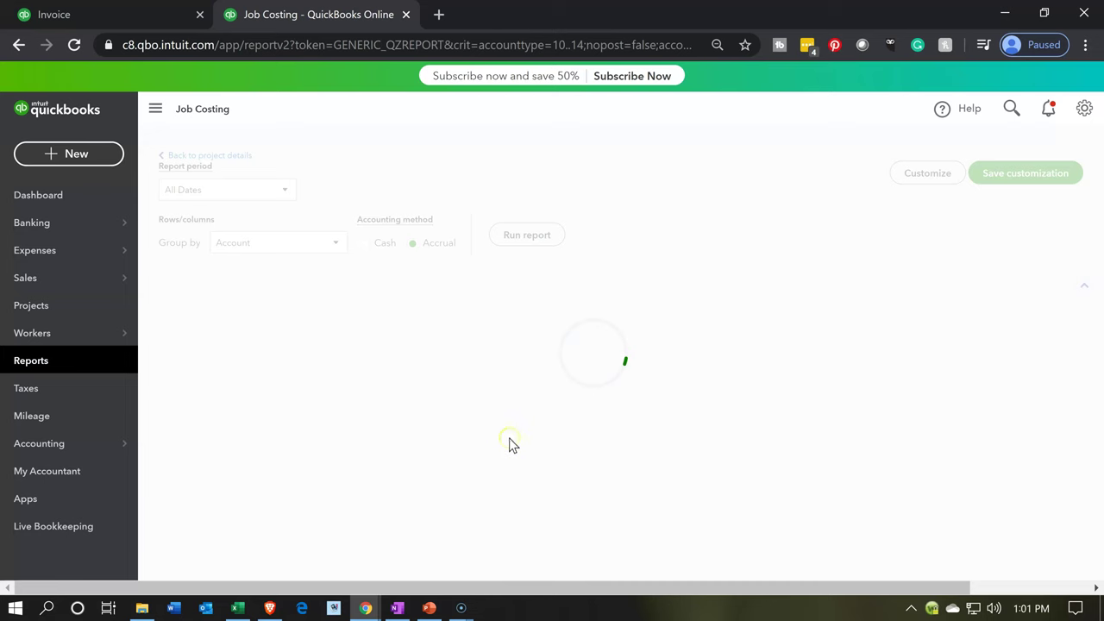
left_click(460, 420)
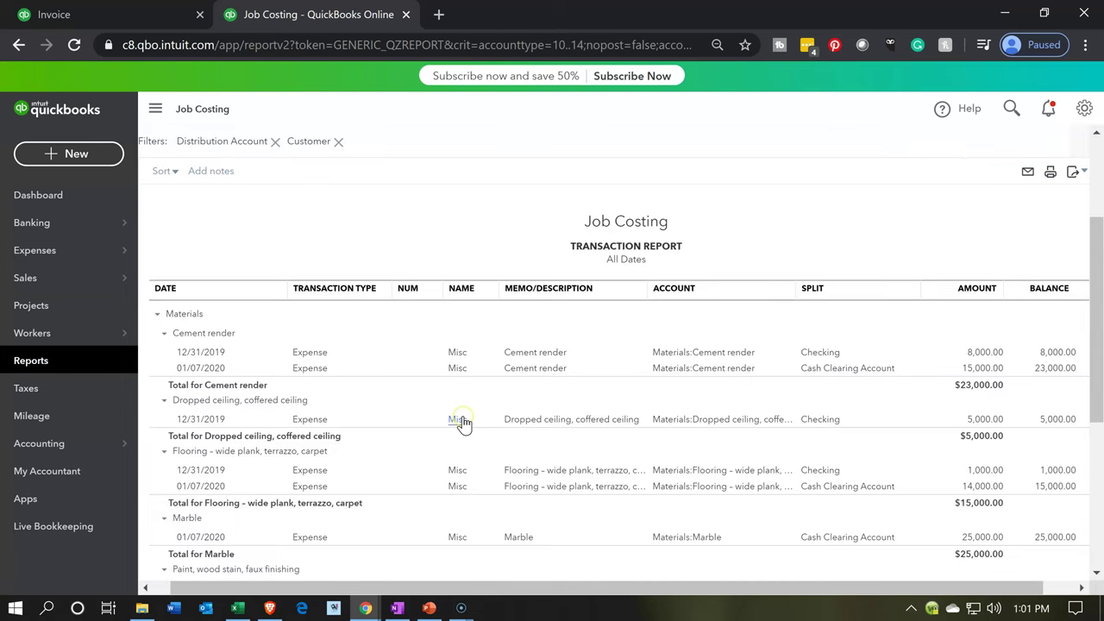
left_click(415, 331)
left_click(602, 362)
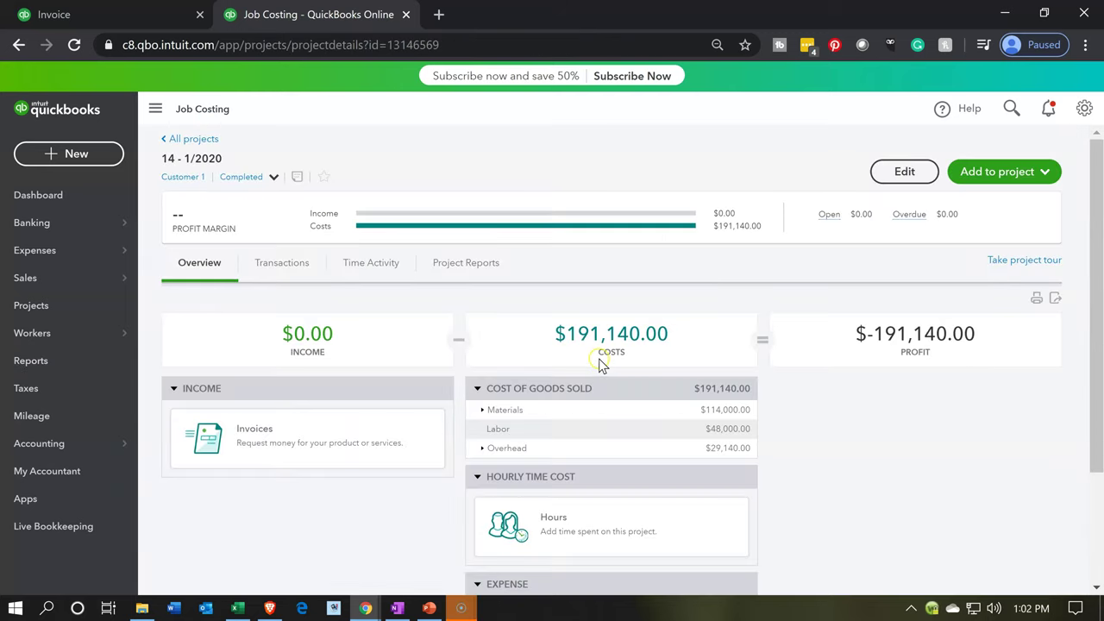
Step: Return to the invoice, add a line 19 described as Markup, and open the Calculator
left_click(141, 17)
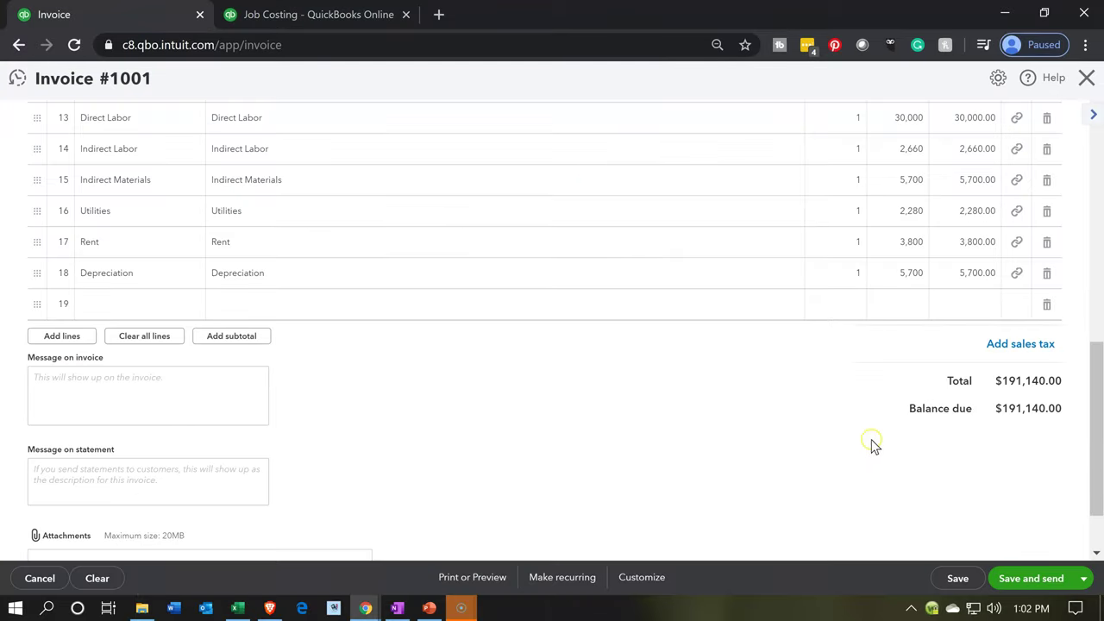
scroll(820, 429, "up", 3)
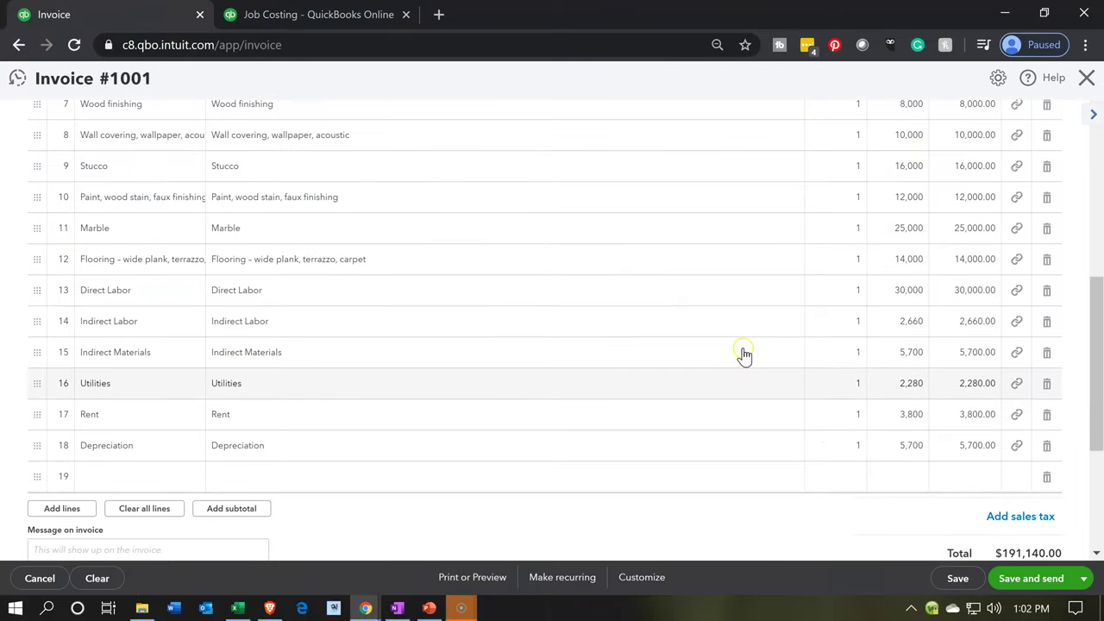
scroll(733, 347, "up", 2)
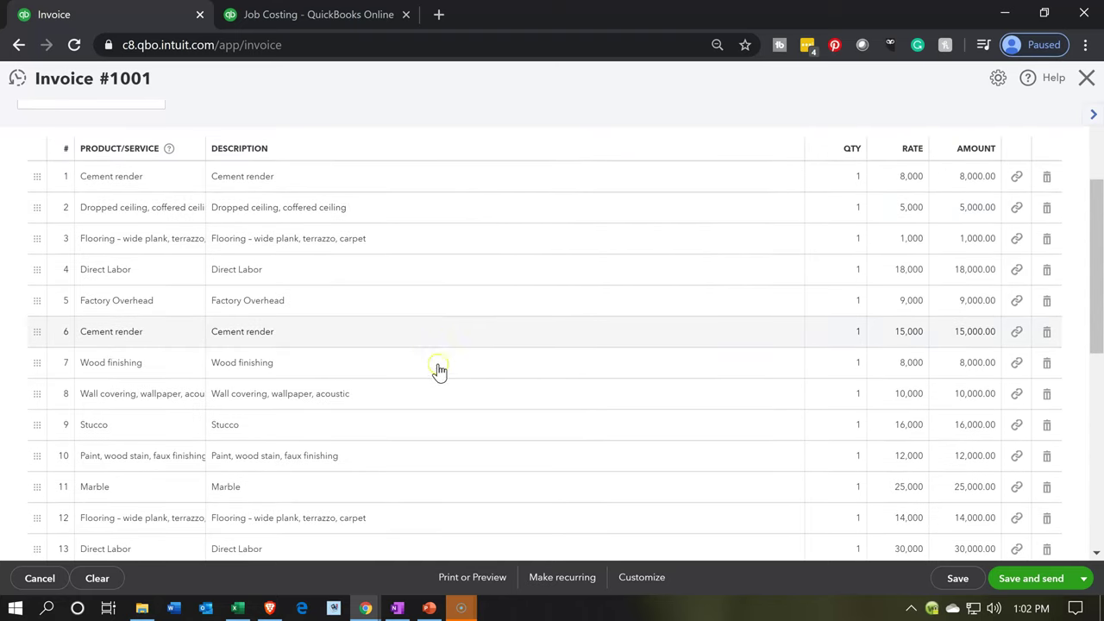
scroll(454, 421, "down", 1)
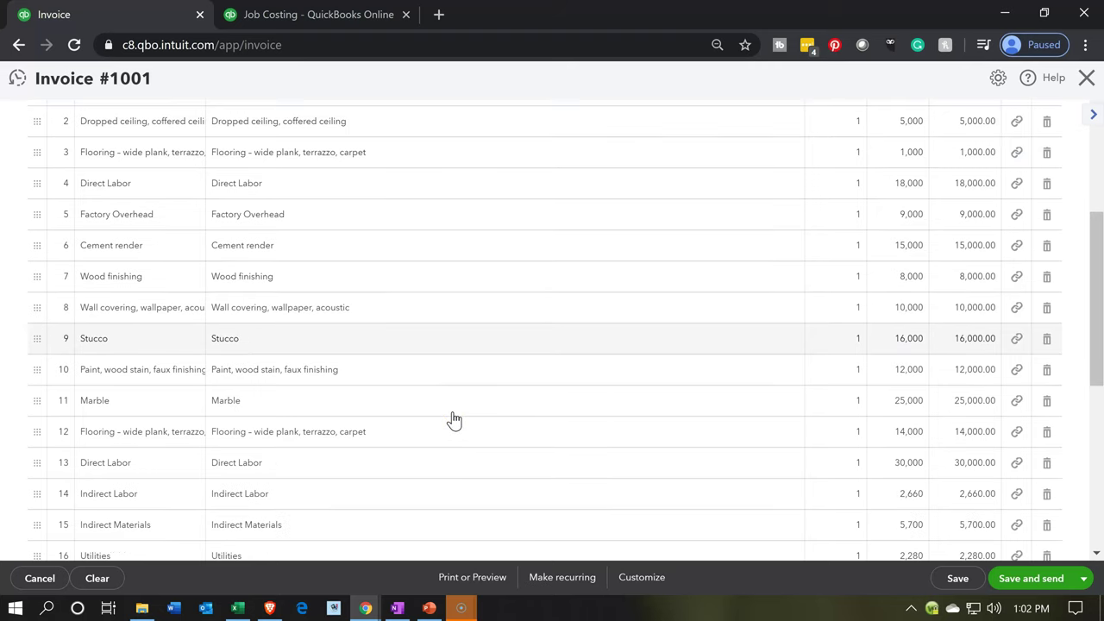
scroll(454, 420, "down", 1)
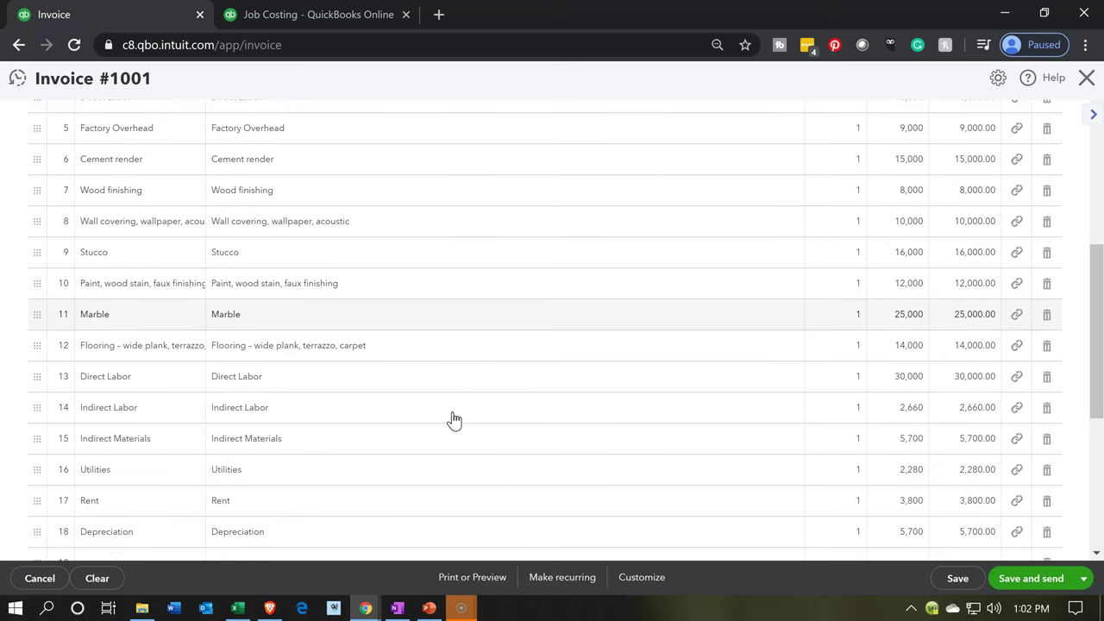
scroll(456, 419, "down", 1)
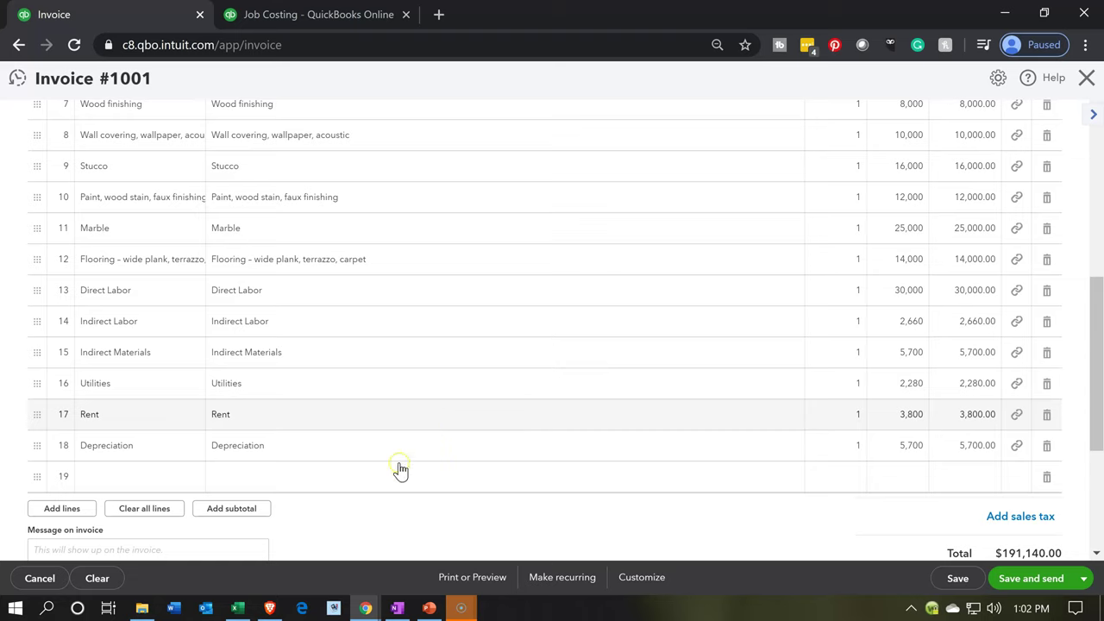
left_click(240, 479)
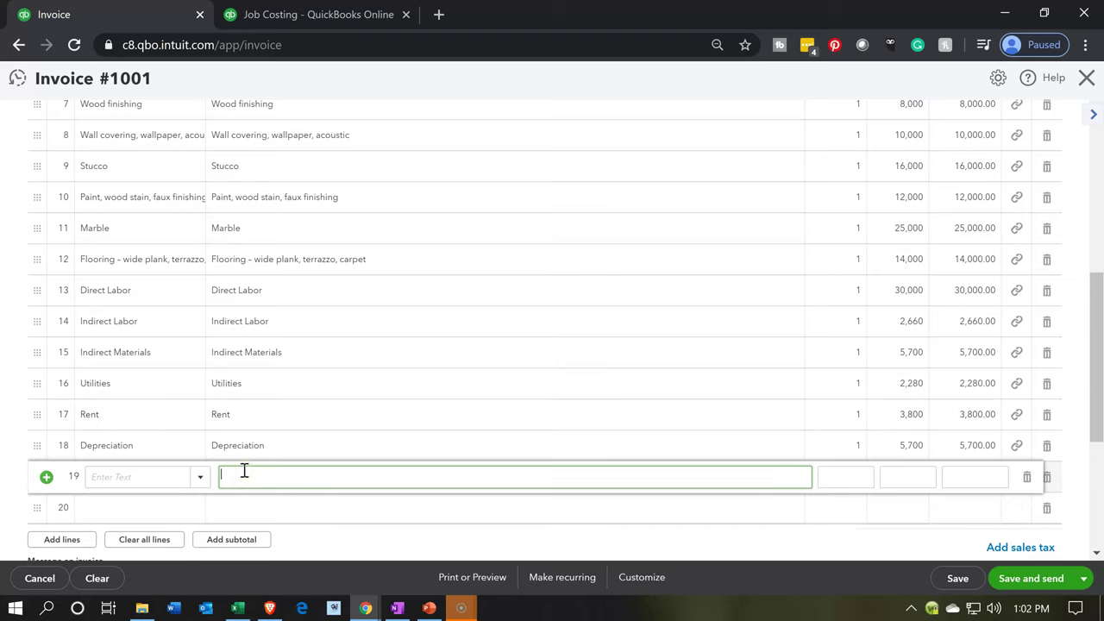
type("Markup")
key("Tab")
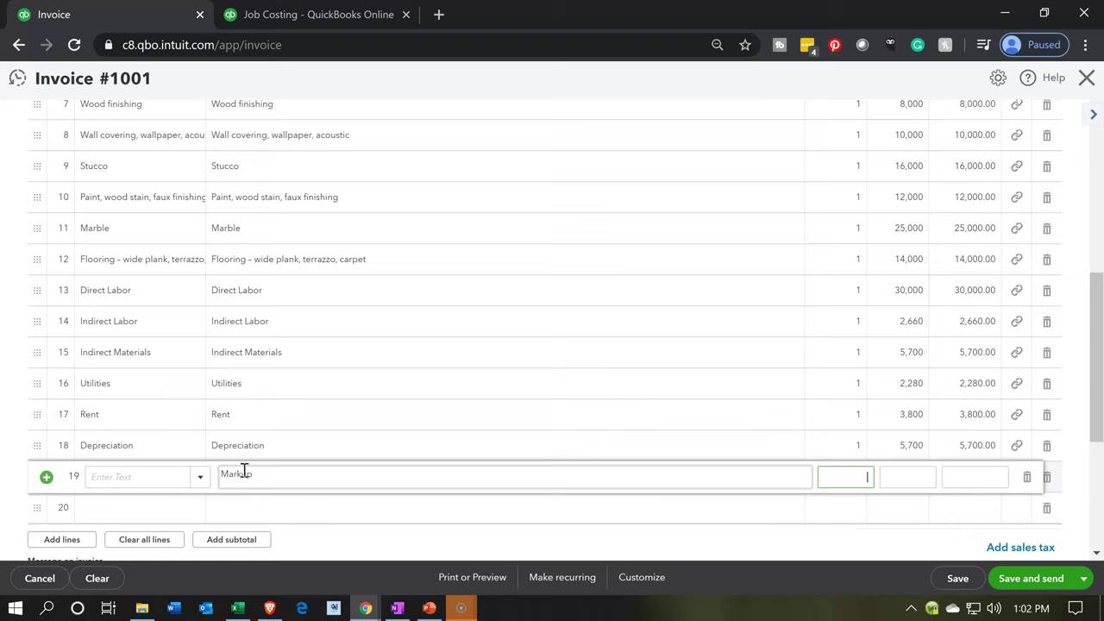
key("Tab")
scroll(348, 390, "down", 1)
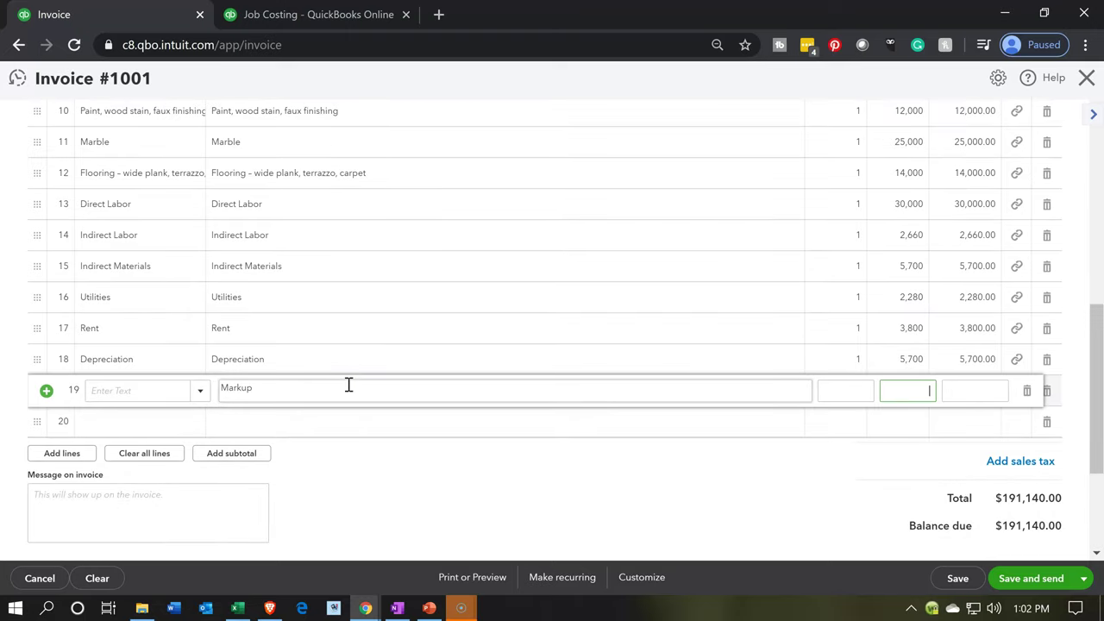
key("XF86Calculator")
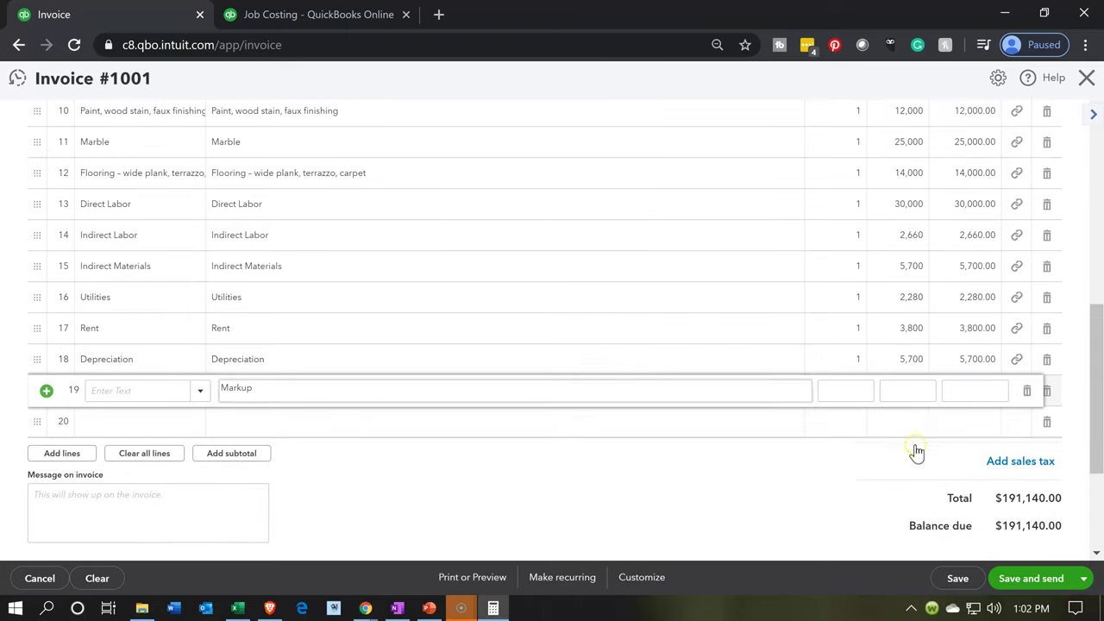
left_click(916, 390)
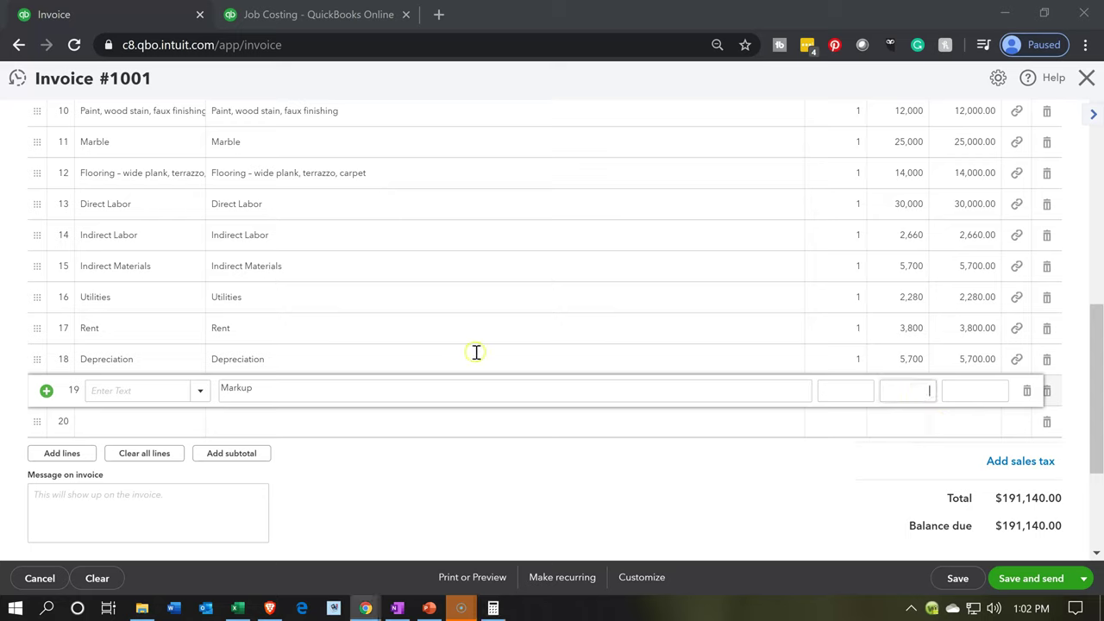
type("191140*")
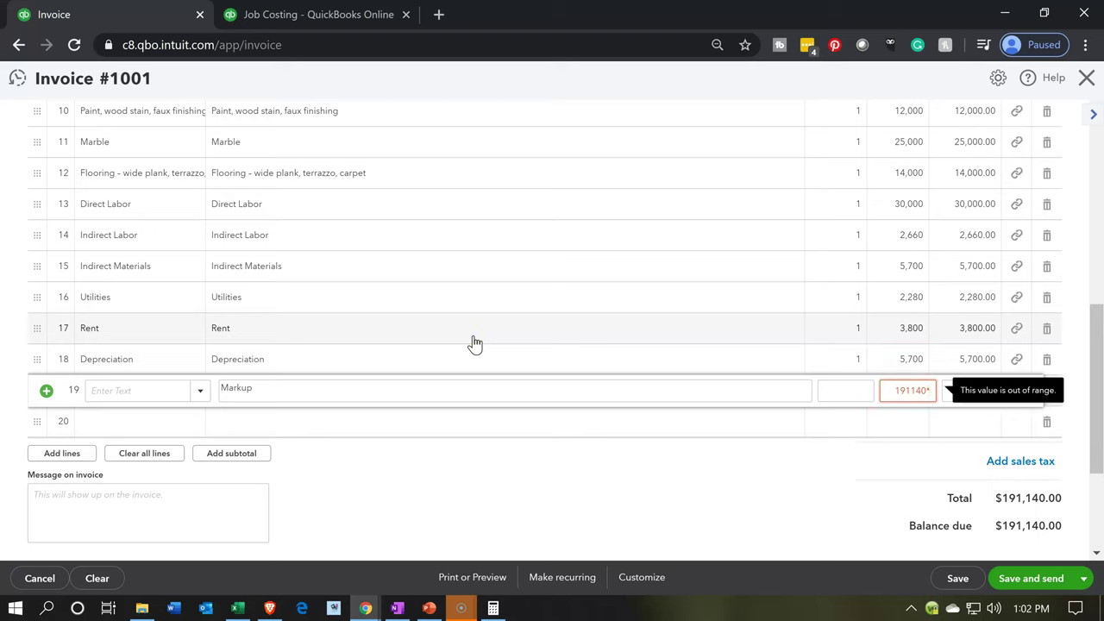
key("BackSpace")
key("BackSpace")
key("BackSpace")
key("BackSpace")
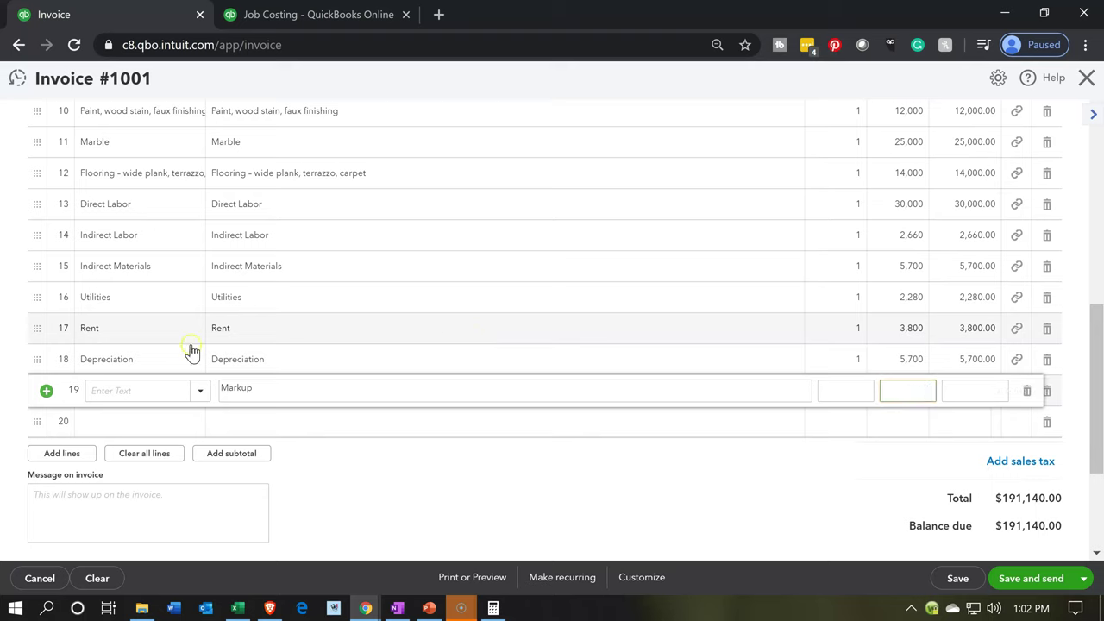
Step: Switch to the Calculator and multiply the invoice total of 191140 by 0.3 to work out the markup
key("alt+Tab")
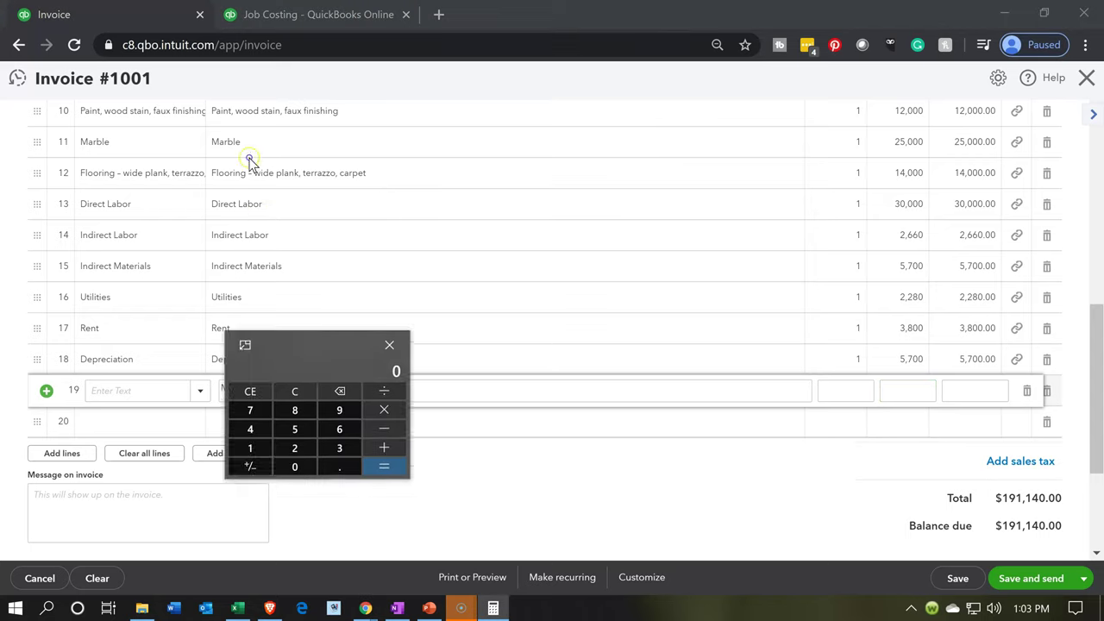
left_click_drag(274, 341, 245, 136)
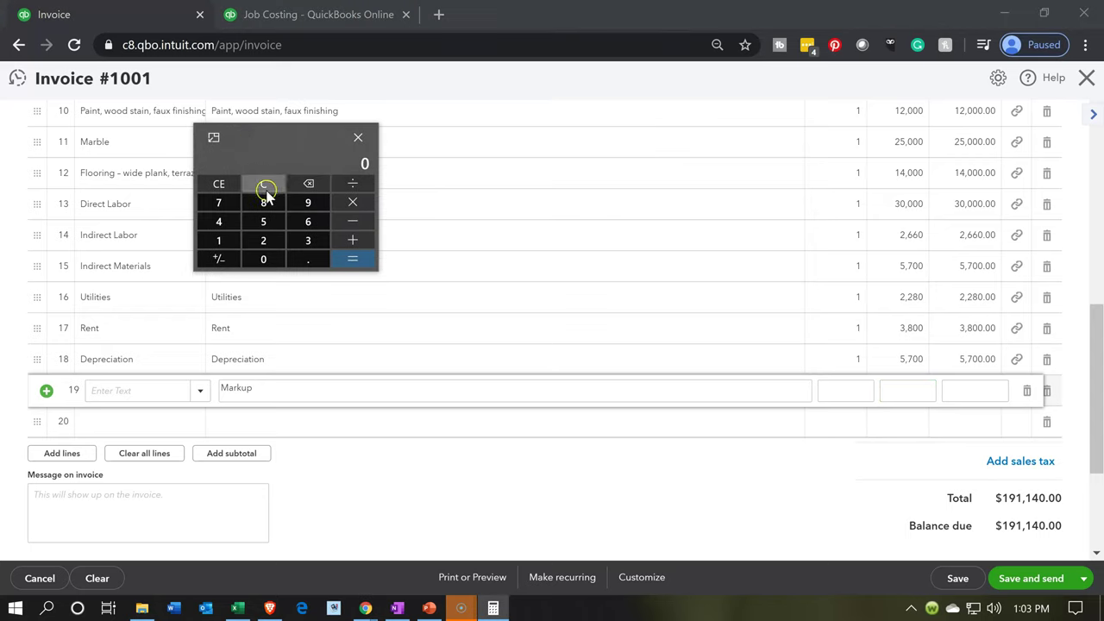
type("191140")
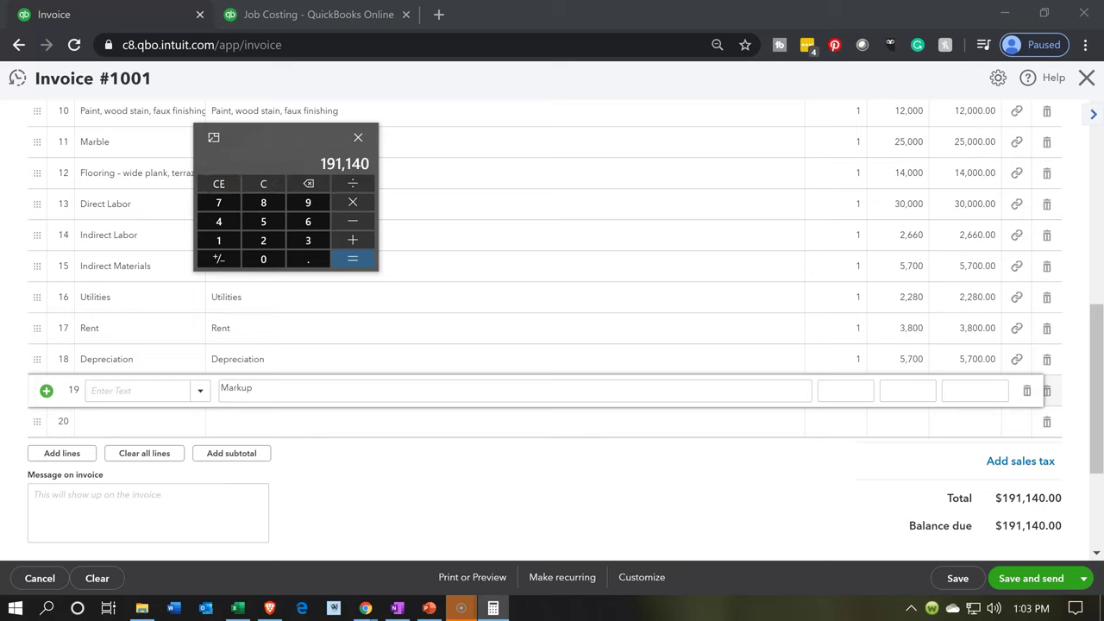
type("*0.3")
key("Return")
left_click_drag(303, 130, 268, 295)
key("super+Down")
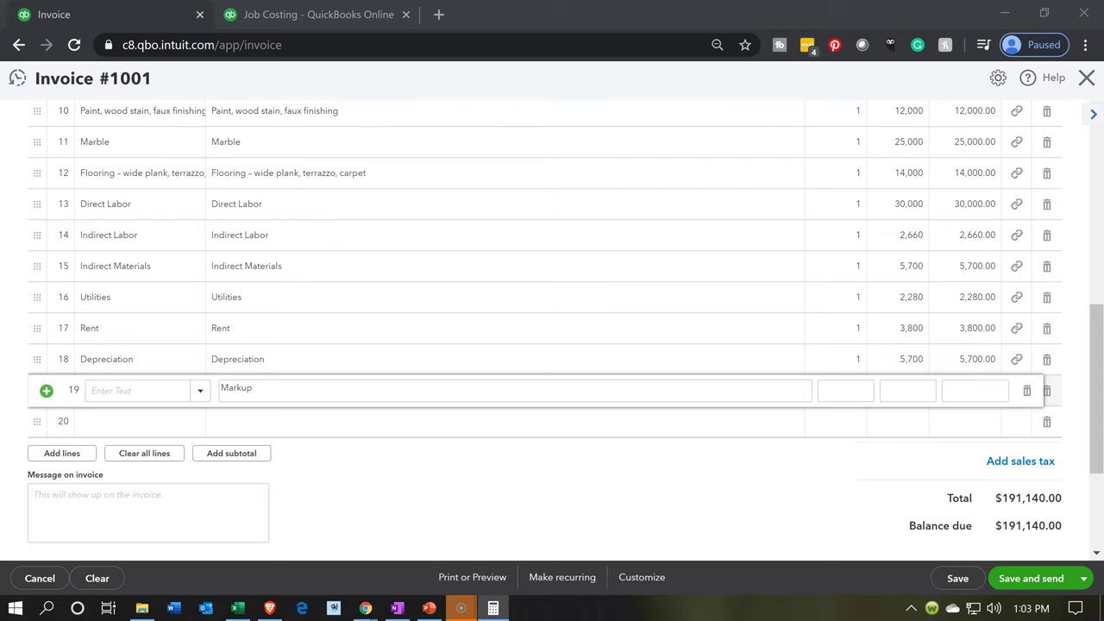
Step: Set the rate of the invoice's markup line to 57,342 and change its description to Markup 30%
left_click(920, 393)
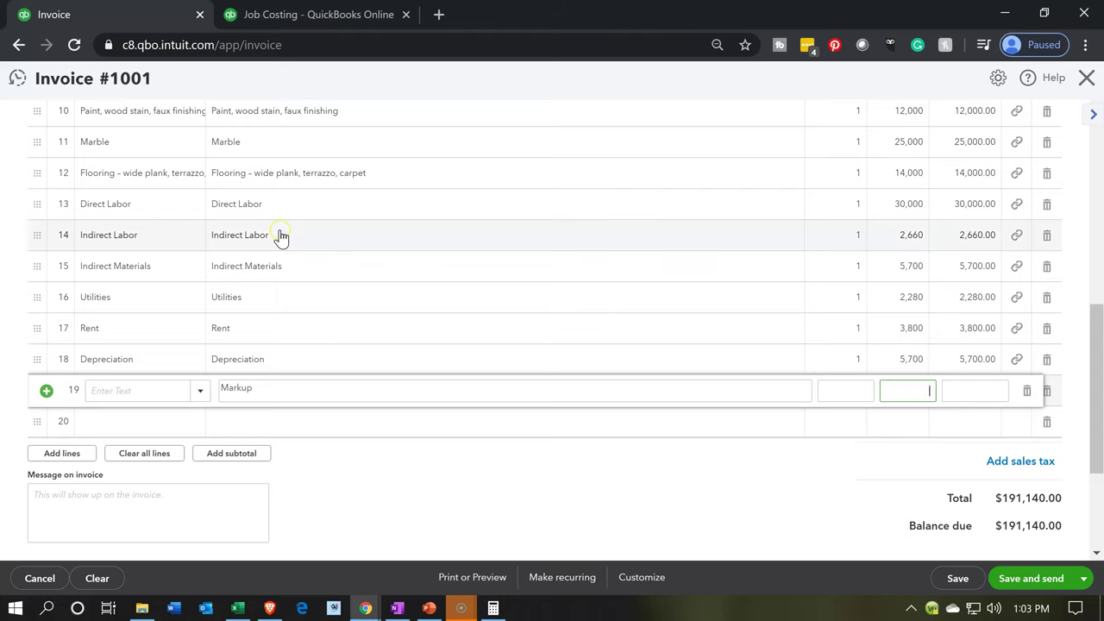
type("57342")
left_click(339, 391)
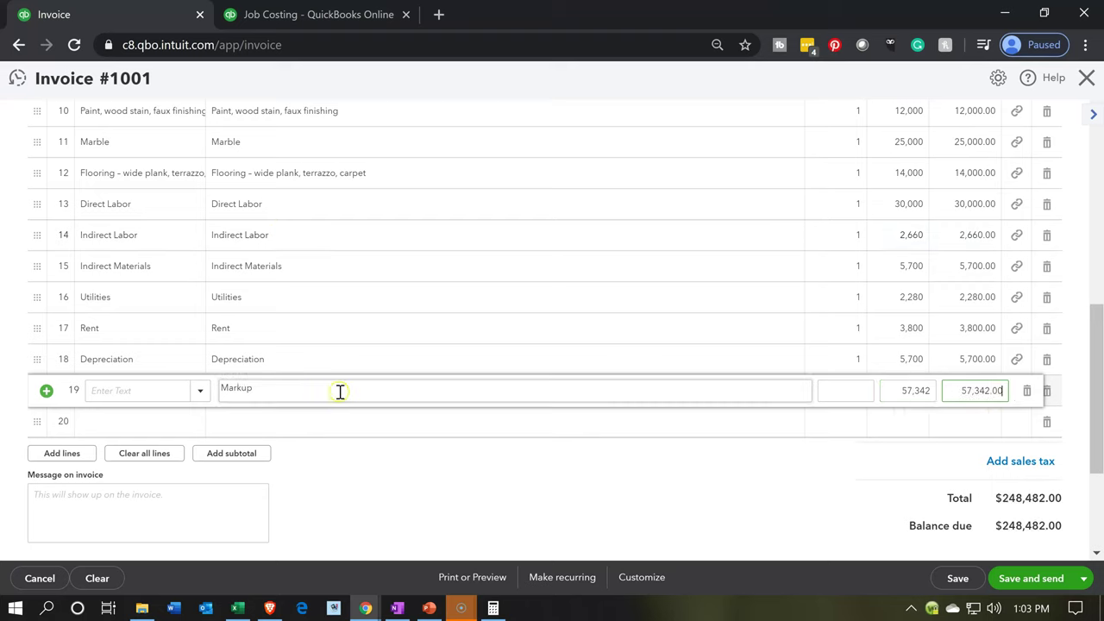
key("BackSpace")
type("Markup 30")
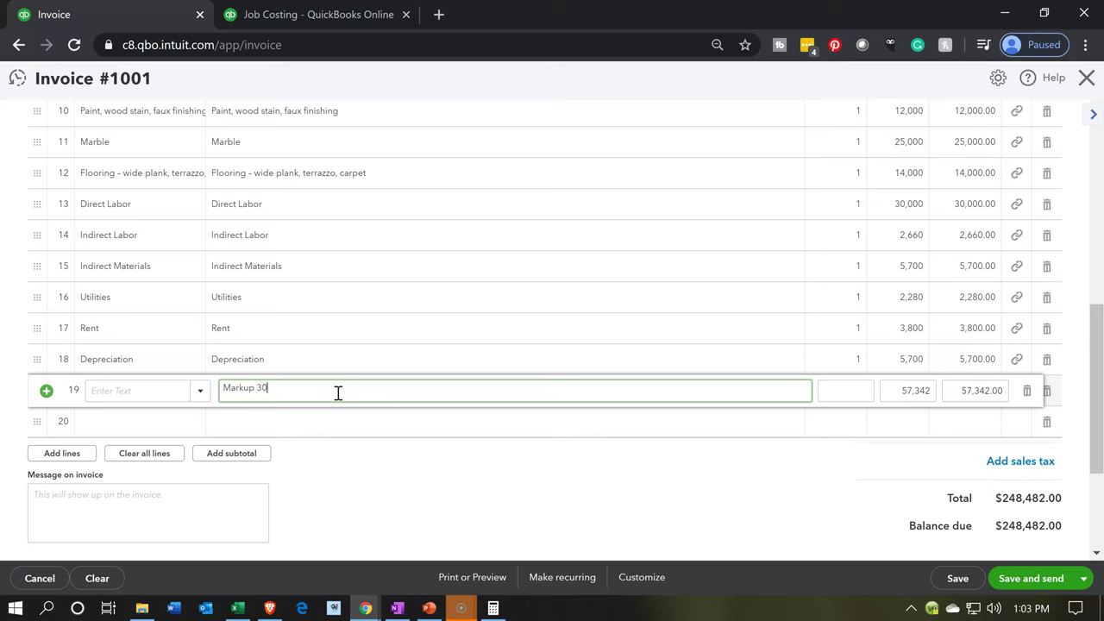
type("%")
key("Tab")
key("Tab")
key("Tab")
key("Tab")
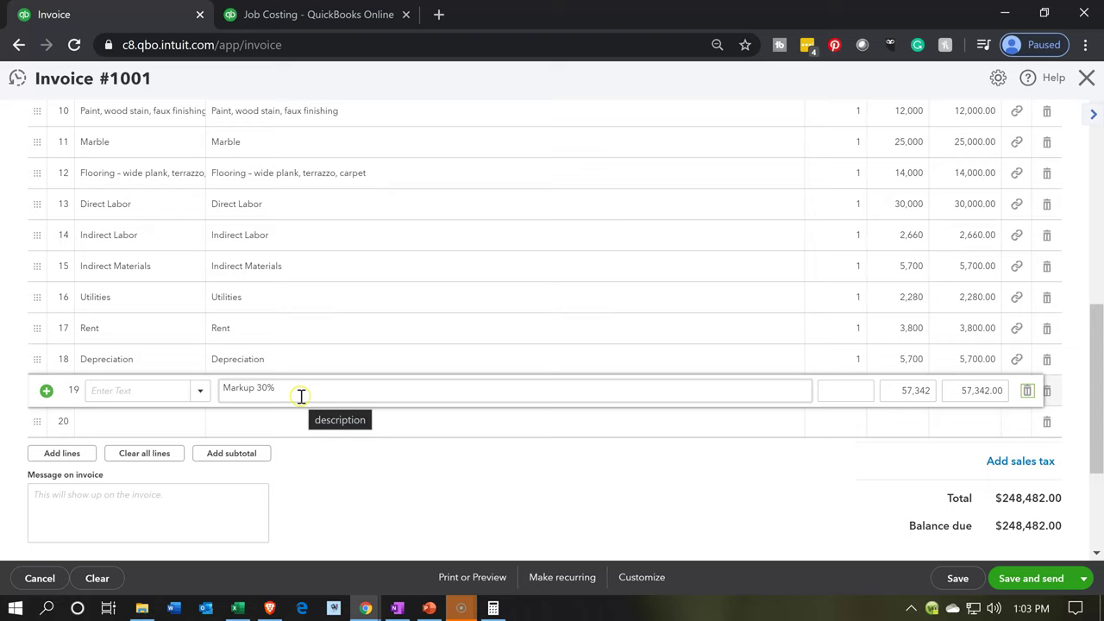
key("Tab")
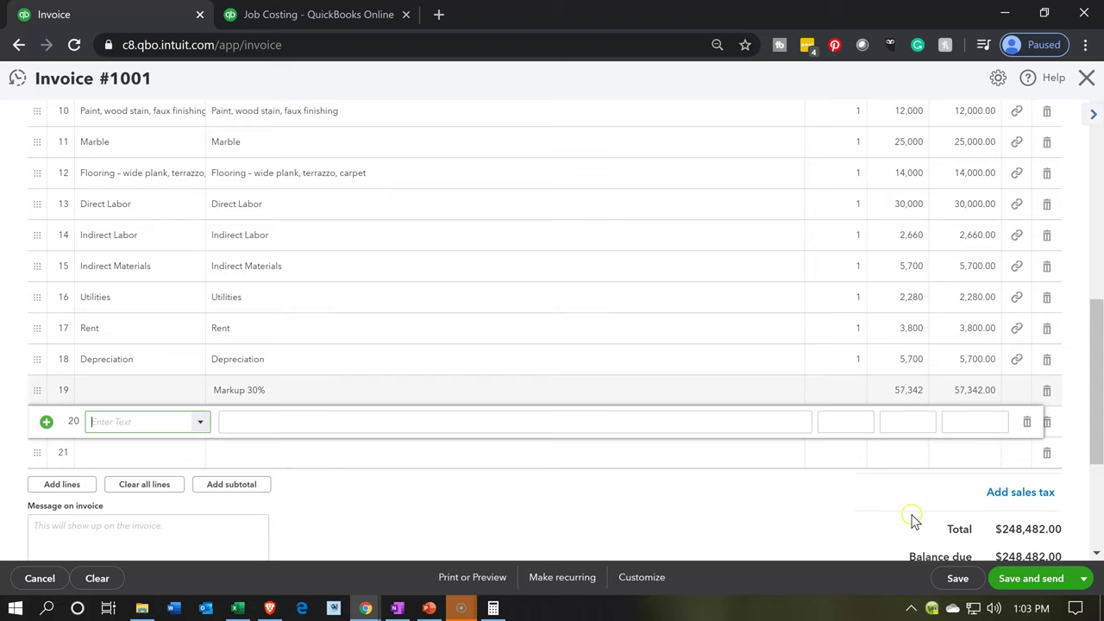
Step: Switch to the Excel workbook and check the Accounts Receivable debit of the sales entry against the invoice total
left_click(233, 609)
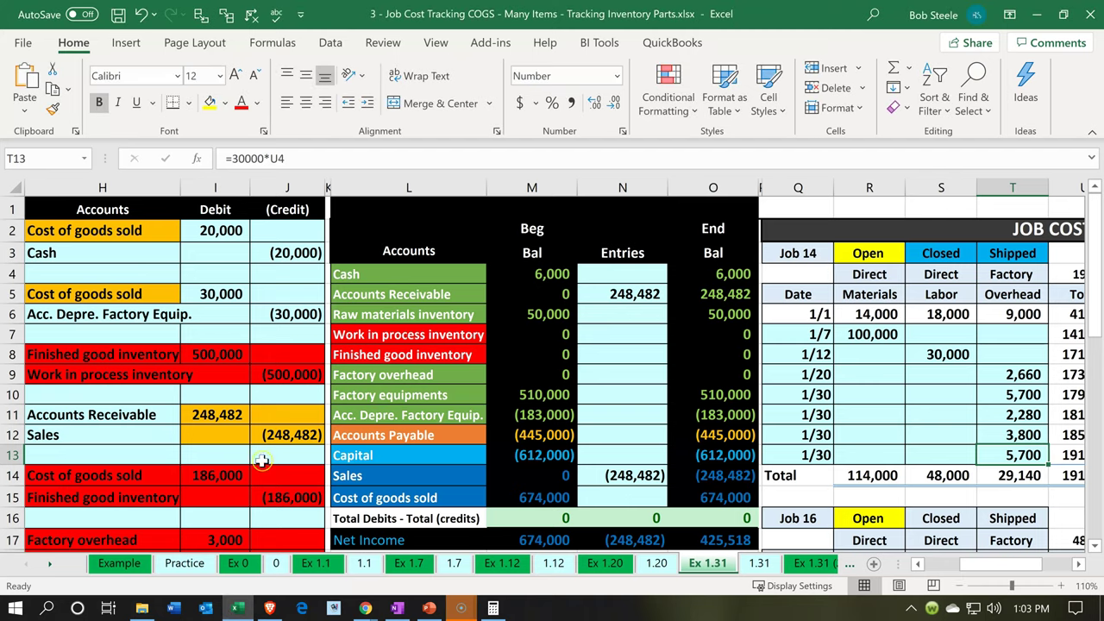
left_click(218, 415)
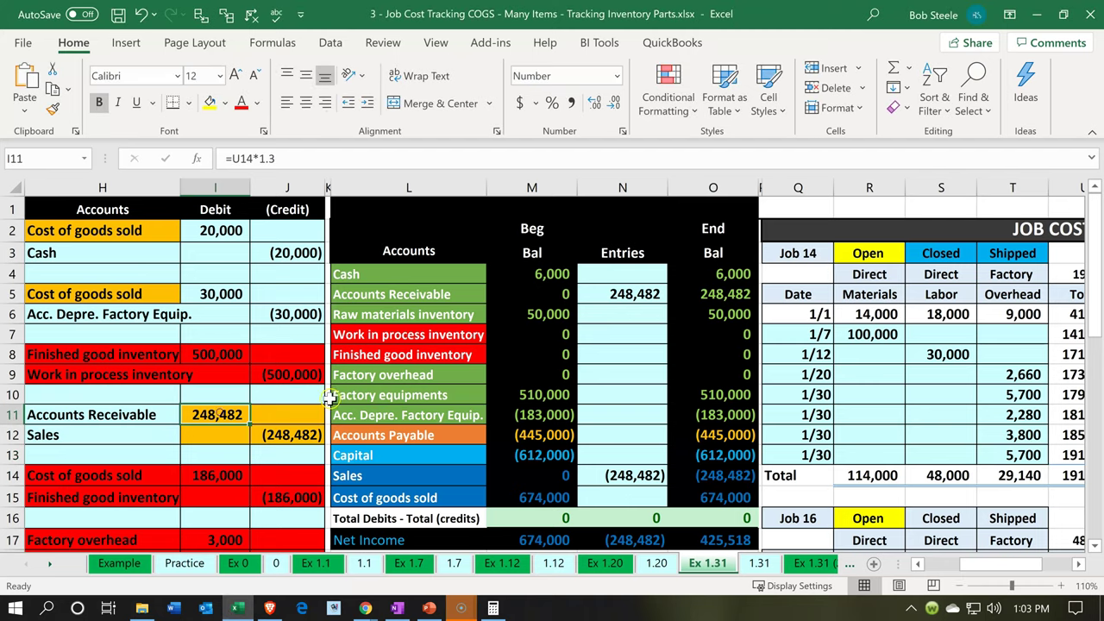
left_click(1044, 14)
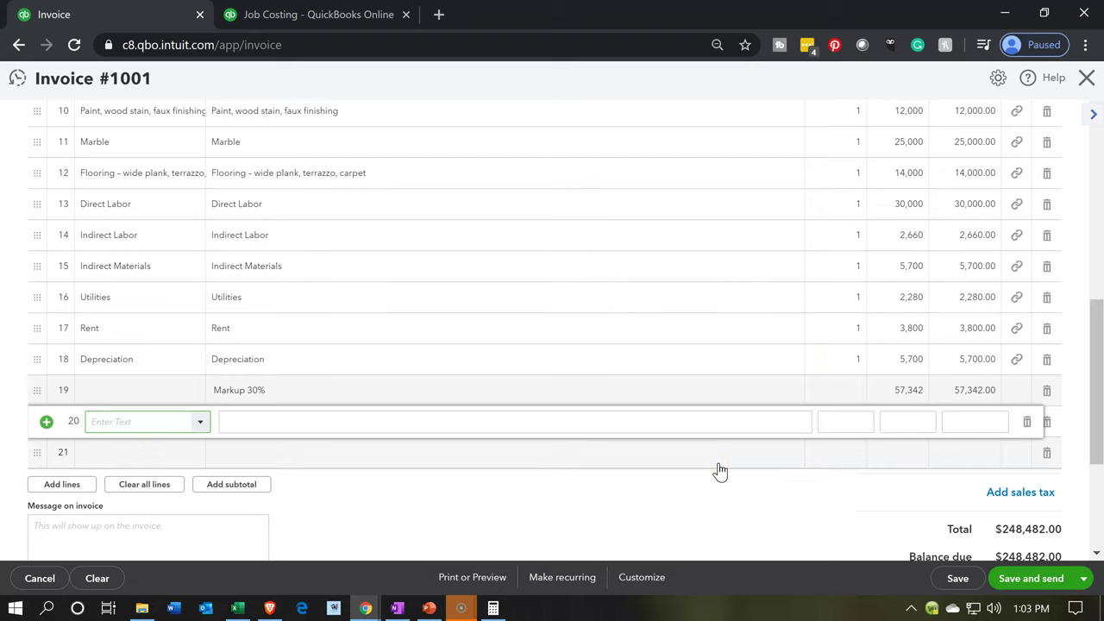
Step: Review the invoice's header and line items in QuickBooks Online, and save and close the invoice
scroll(720, 470, "up", 10)
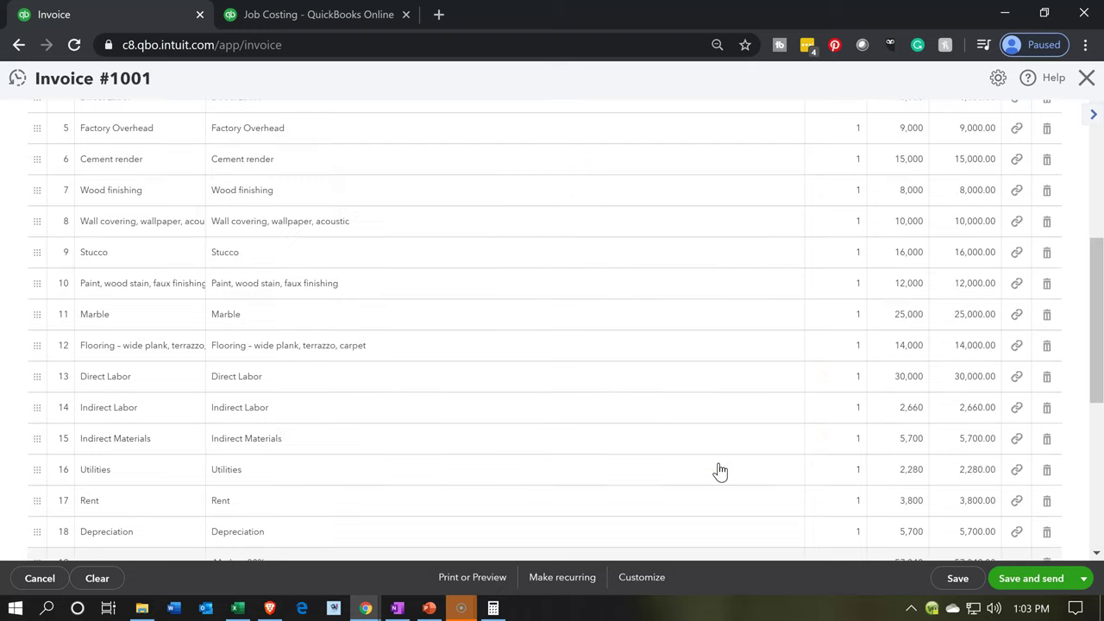
left_click(714, 470)
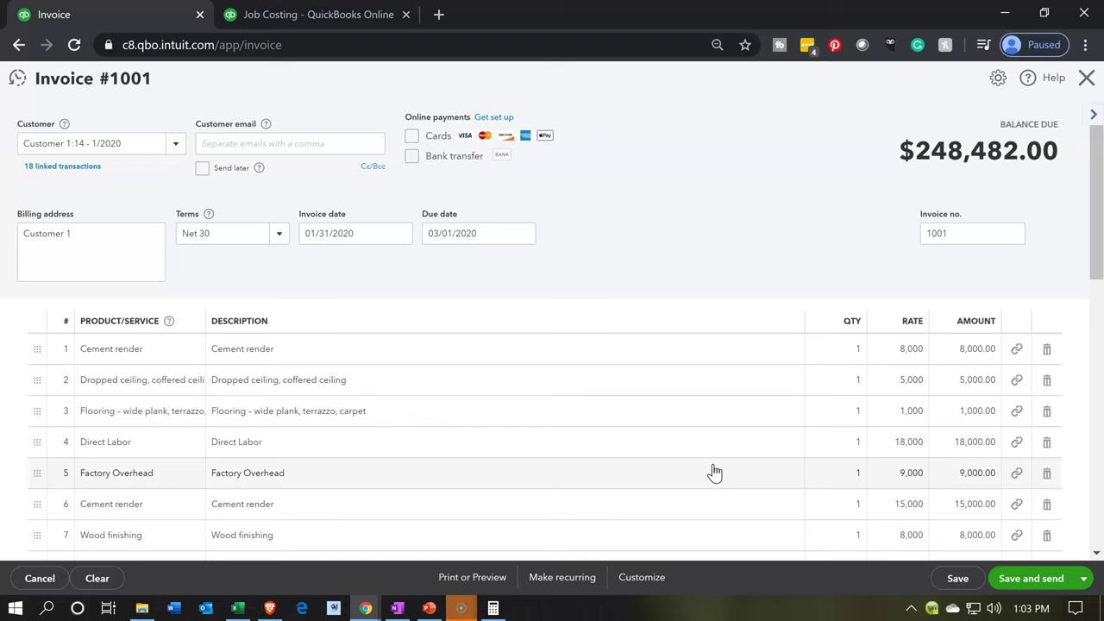
scroll(715, 472, "down", 7)
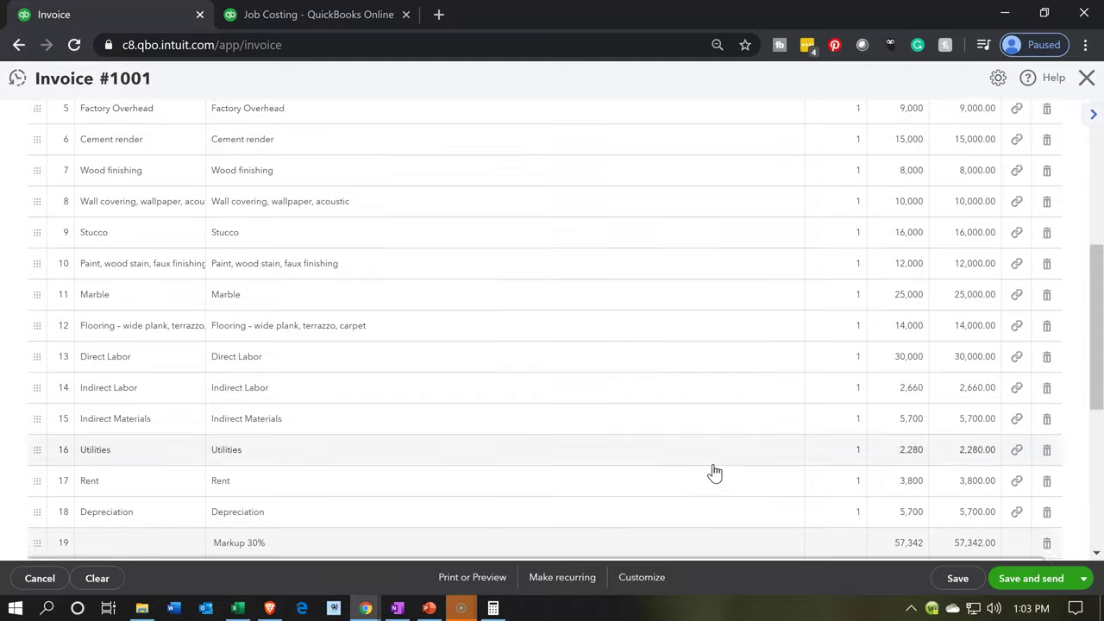
scroll(714, 472, "down", 1)
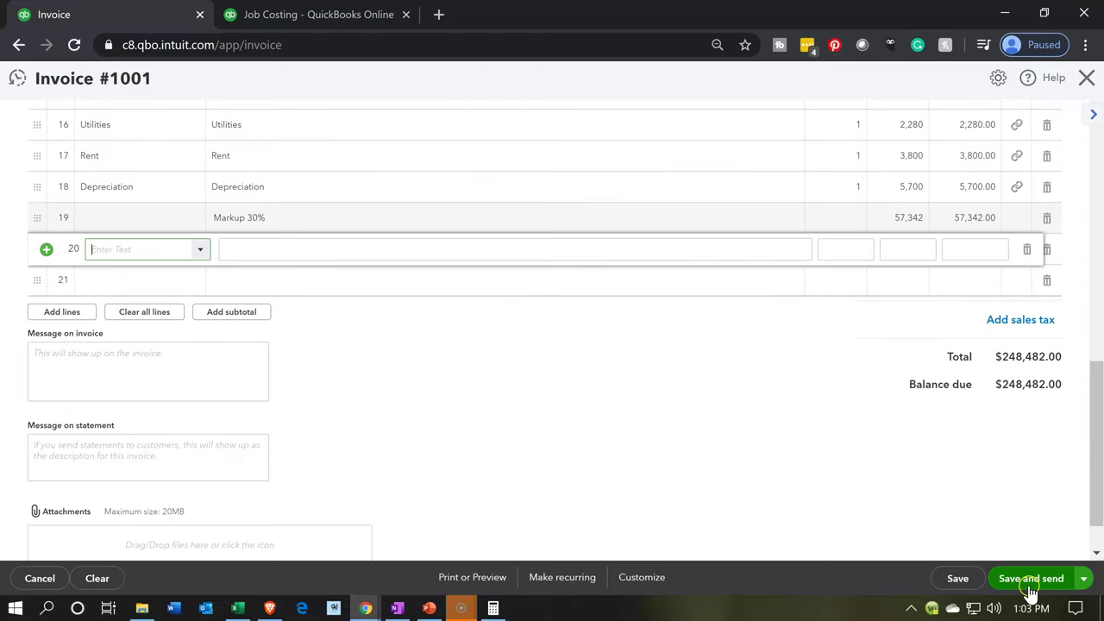
left_click(1082, 585)
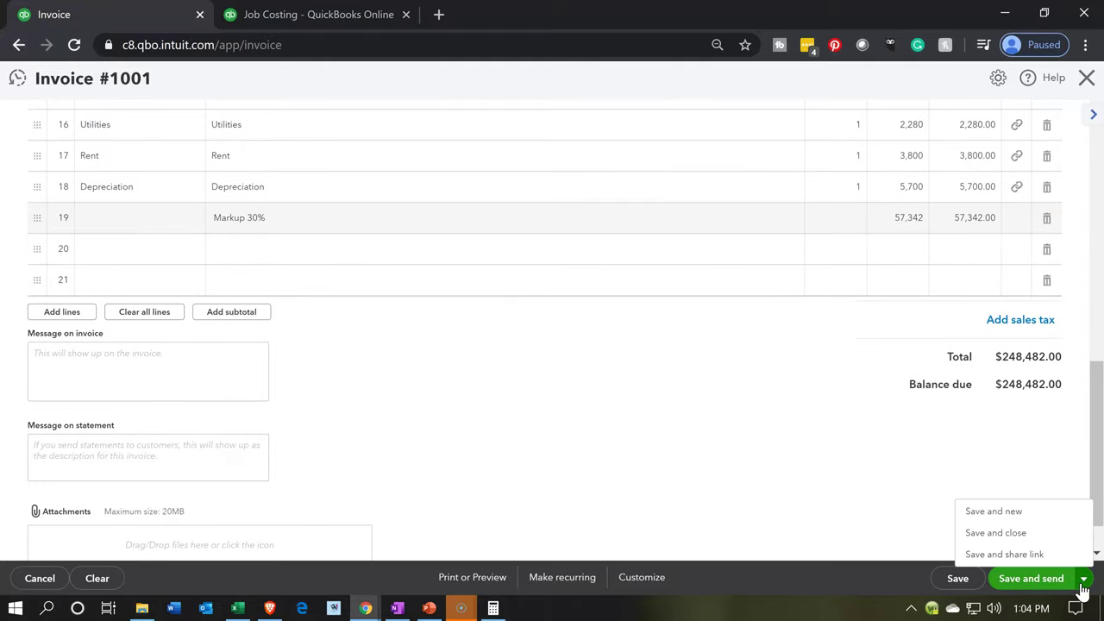
left_click(995, 534)
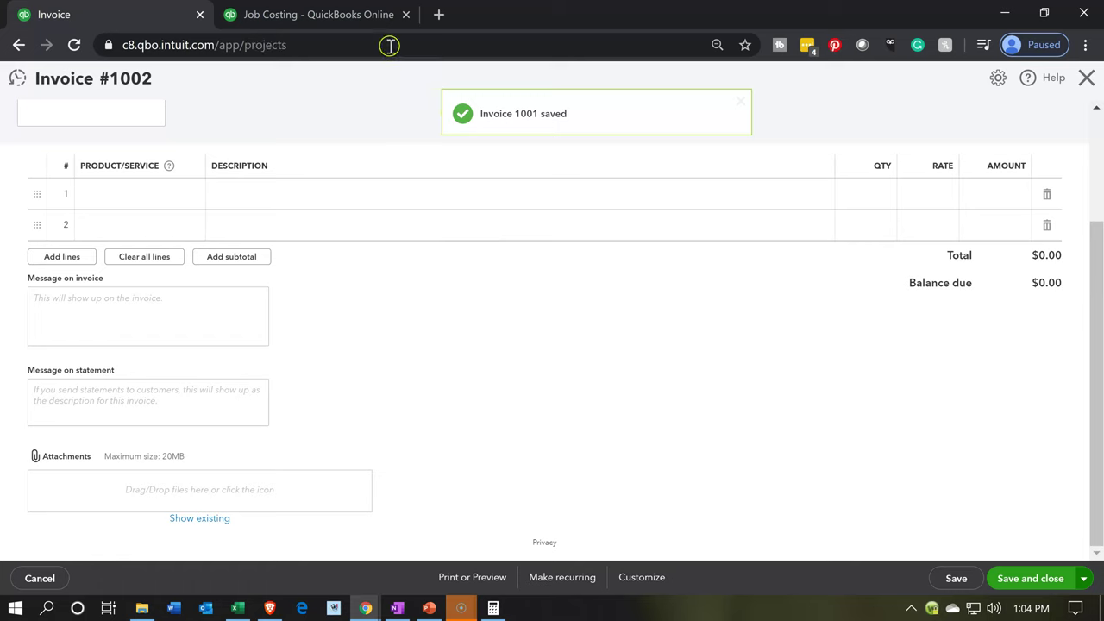
Step: Open the Balance Sheet report in the project's browser tab and examine the Accounts Receivable and other asset balances
left_click(350, 11)
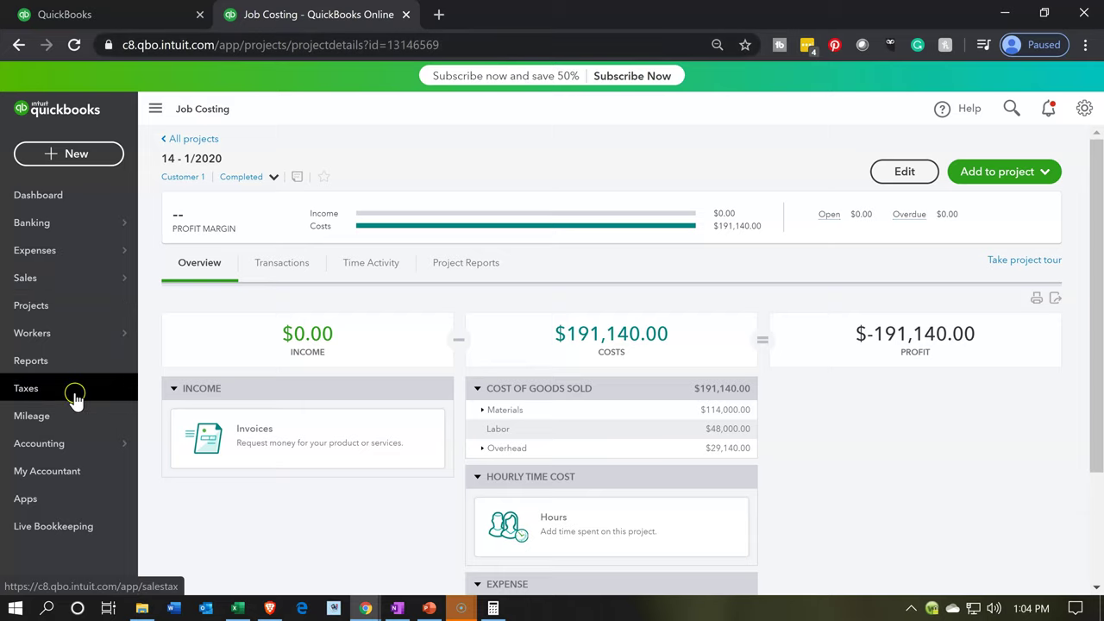
left_click(63, 367)
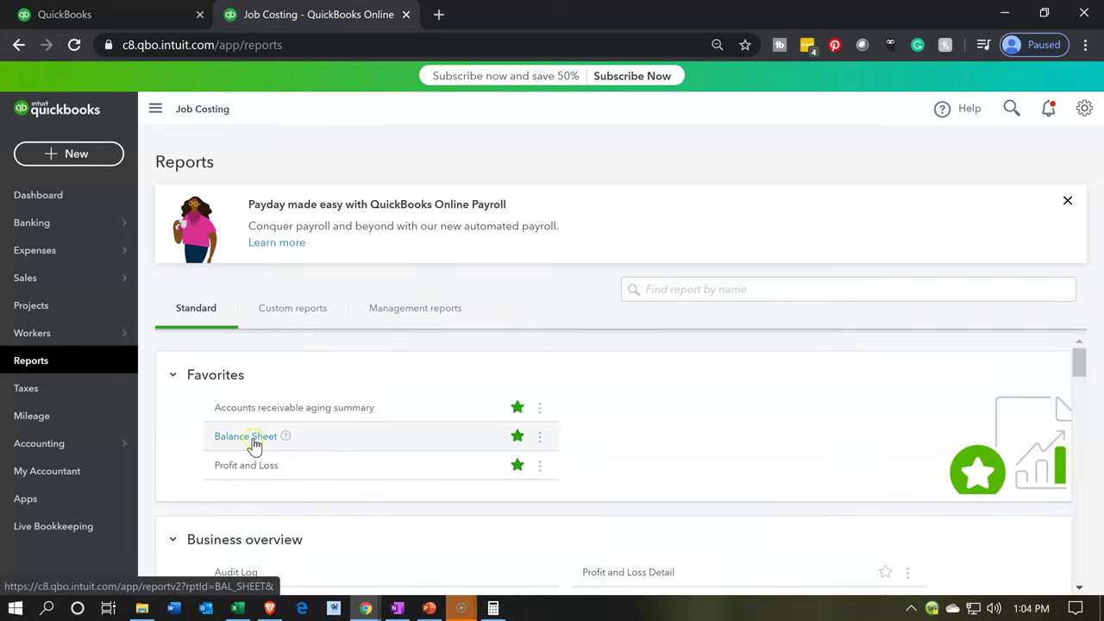
left_click(254, 444)
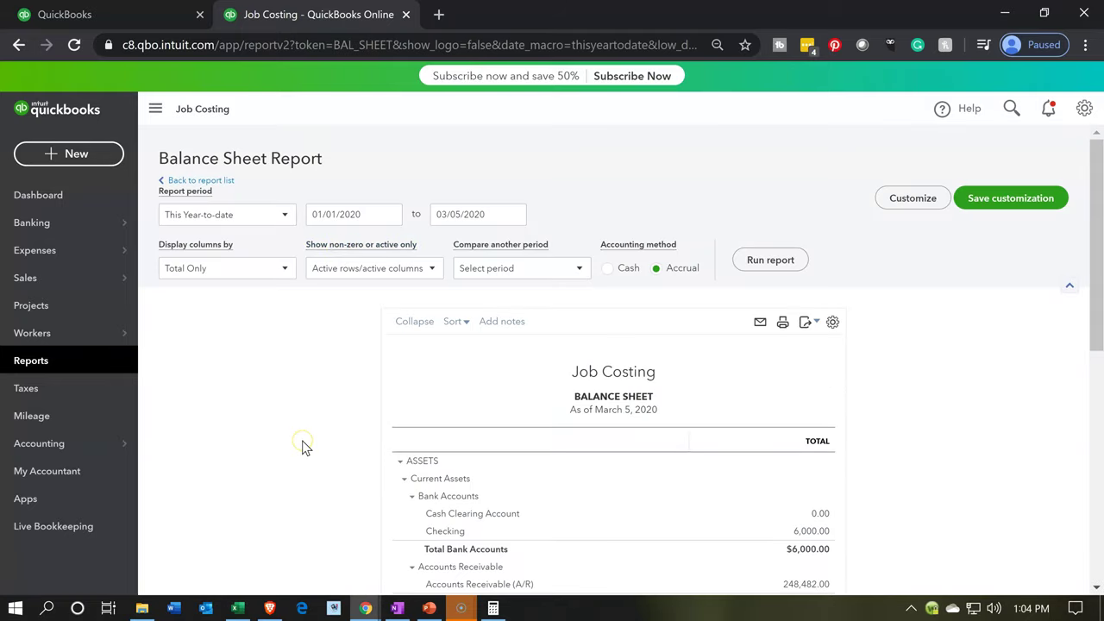
scroll(302, 447, "down", 2)
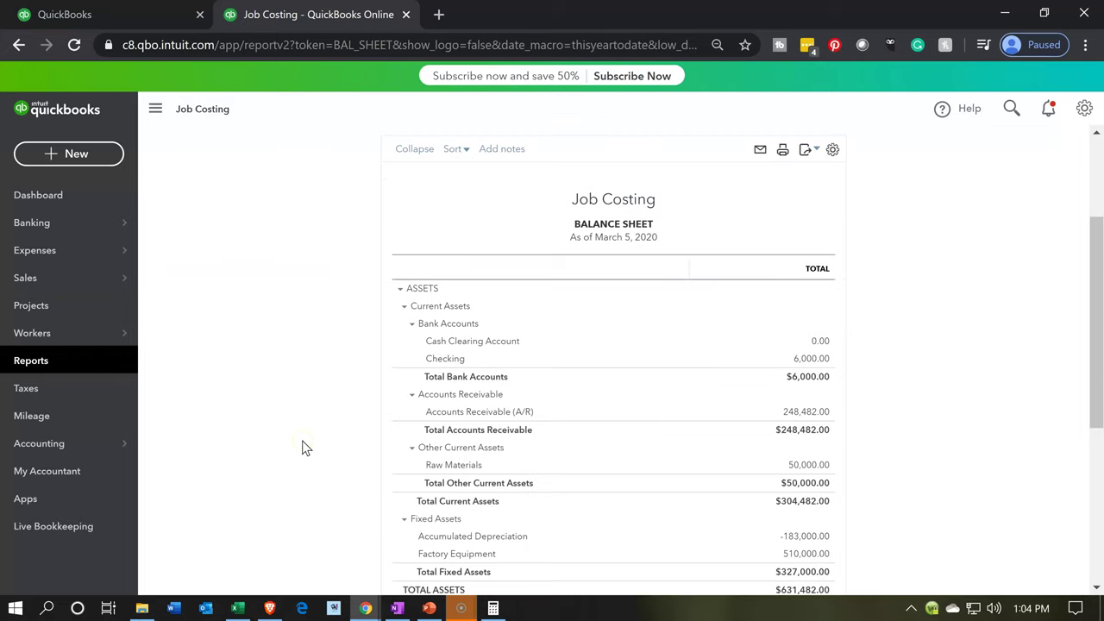
Step: Hide the navigation sidebar and enlarge the Balance Sheet page to 125% zoom
left_click(155, 109)
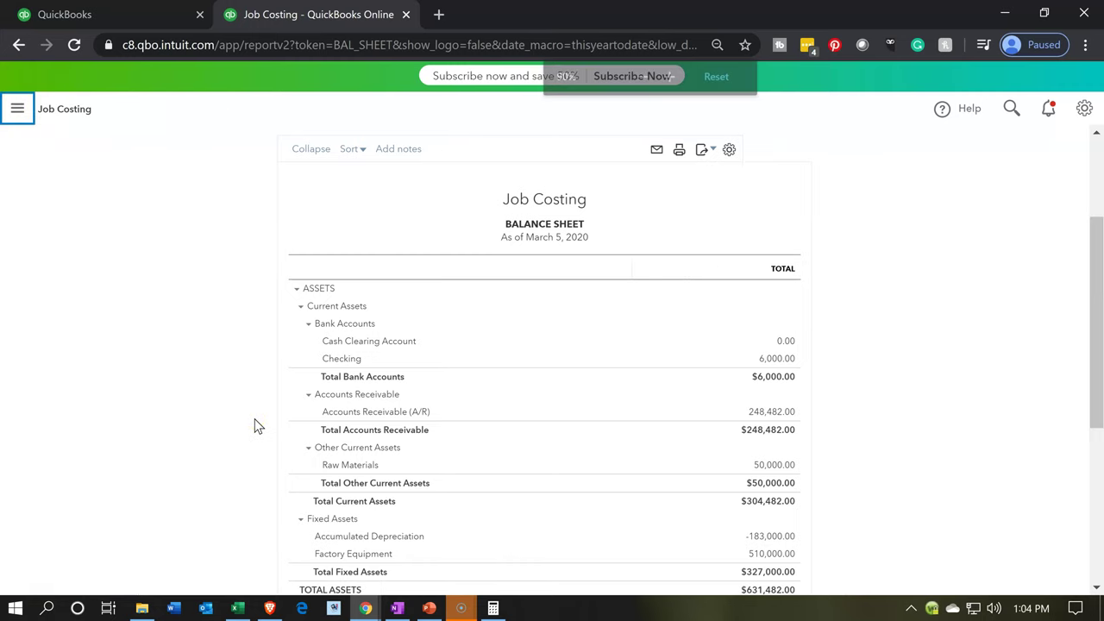
key("ctrl+plus")
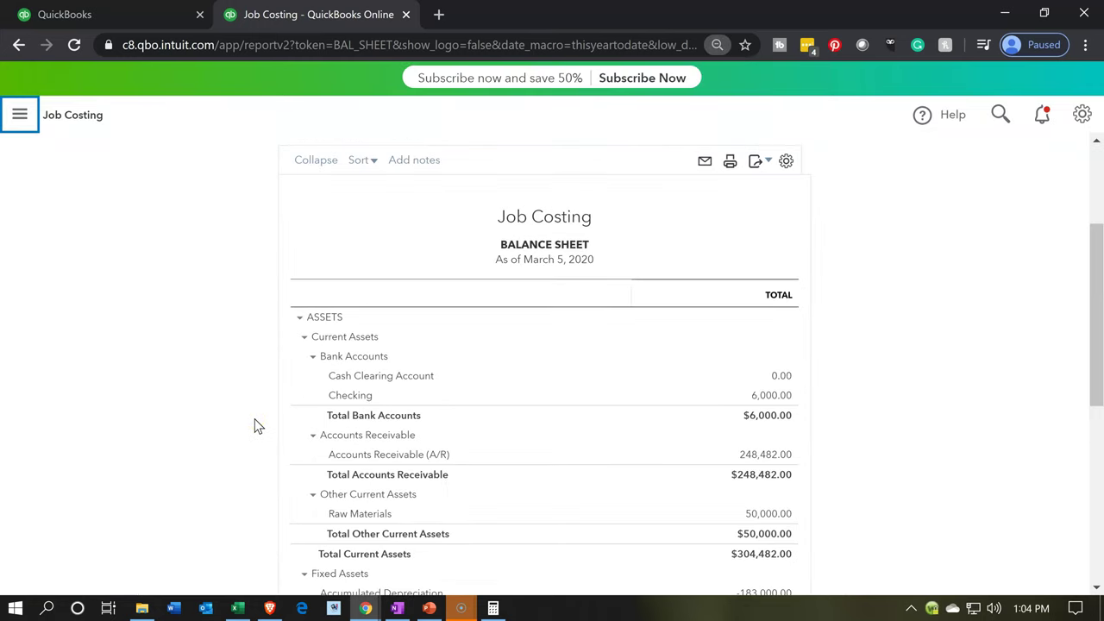
key("ctrl+plus")
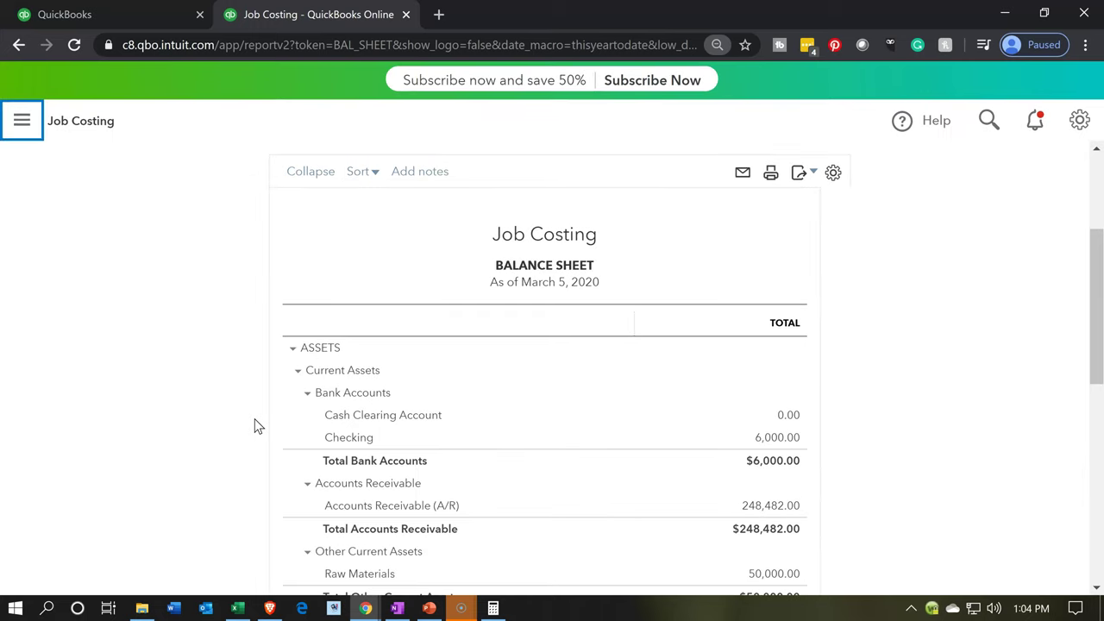
key("ctrl+plus")
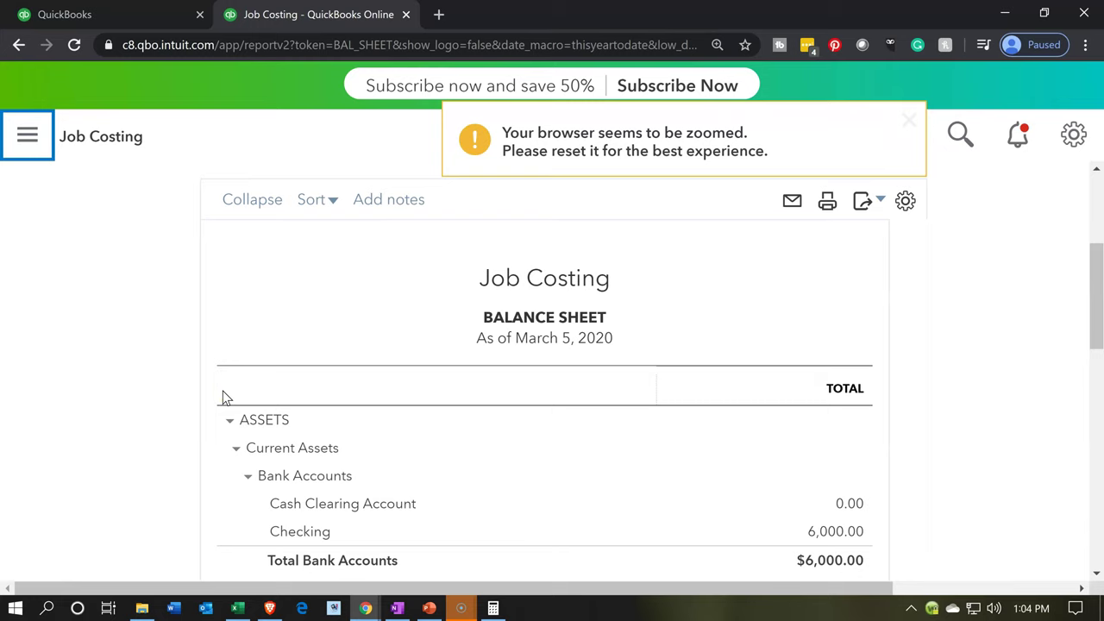
key("ctrl+minus")
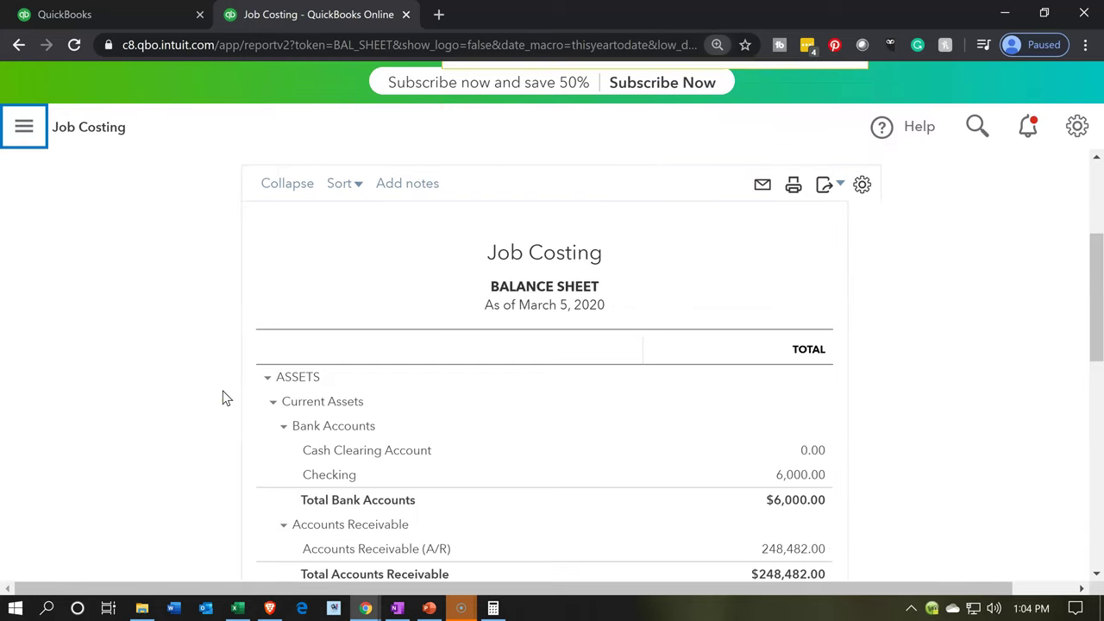
key("ctrl+plus")
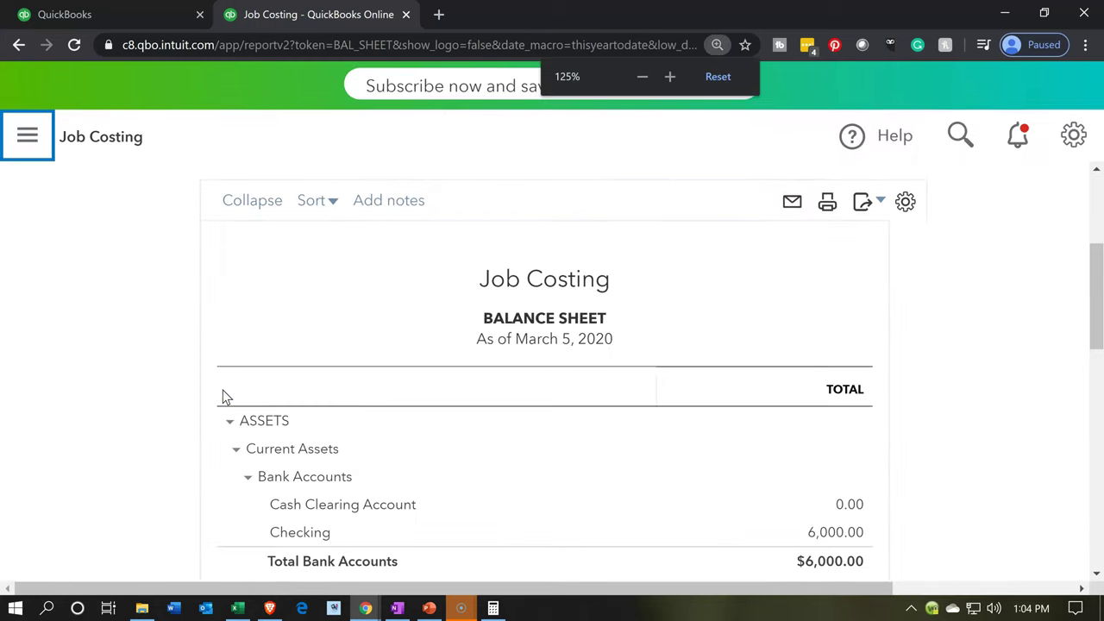
Step: Drill down into the Accounts Receivable (A/R) balance, examine its transaction report, and return to the Balance Sheet
scroll(223, 392, "down", 2)
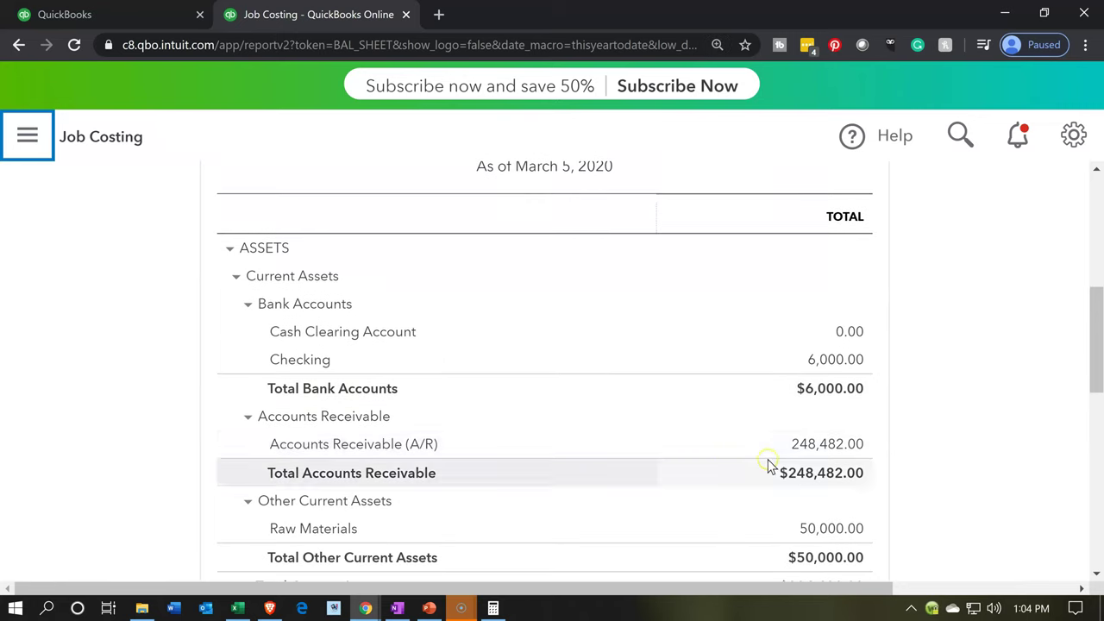
left_click(819, 449)
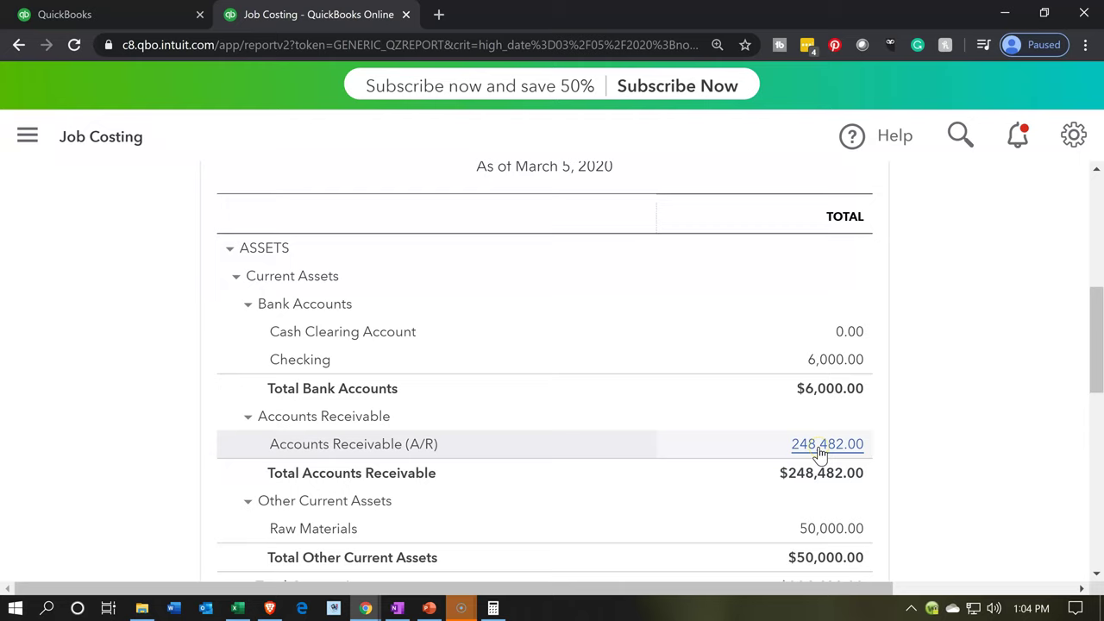
scroll(492, 428, "down", 2)
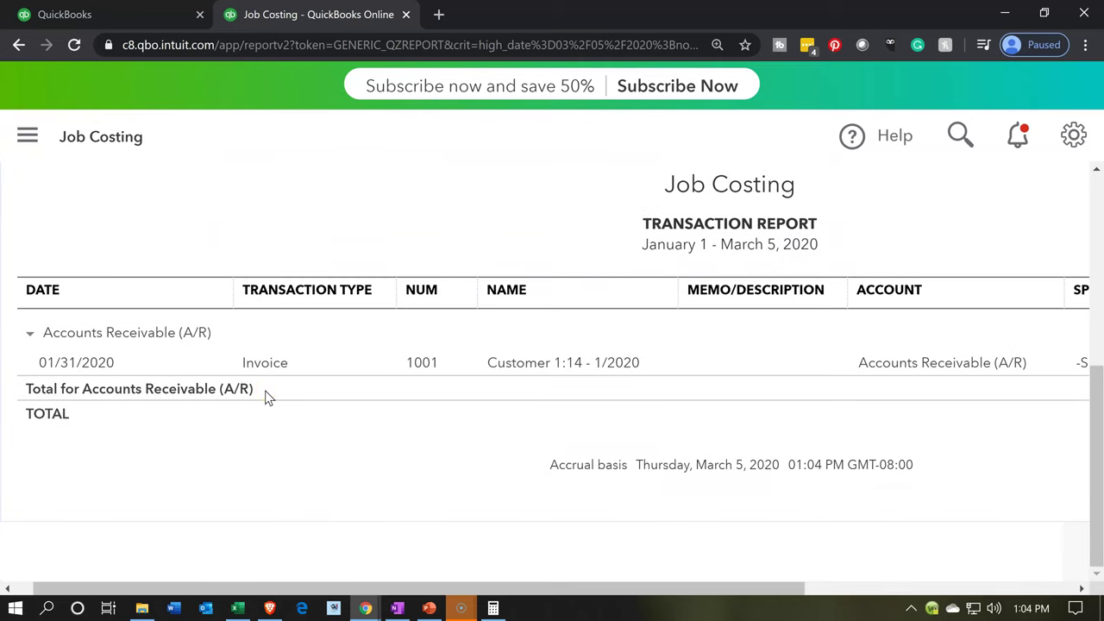
left_click(239, 356)
scroll(238, 357, "up", 5)
left_click(170, 254)
scroll(223, 158, "down", 5)
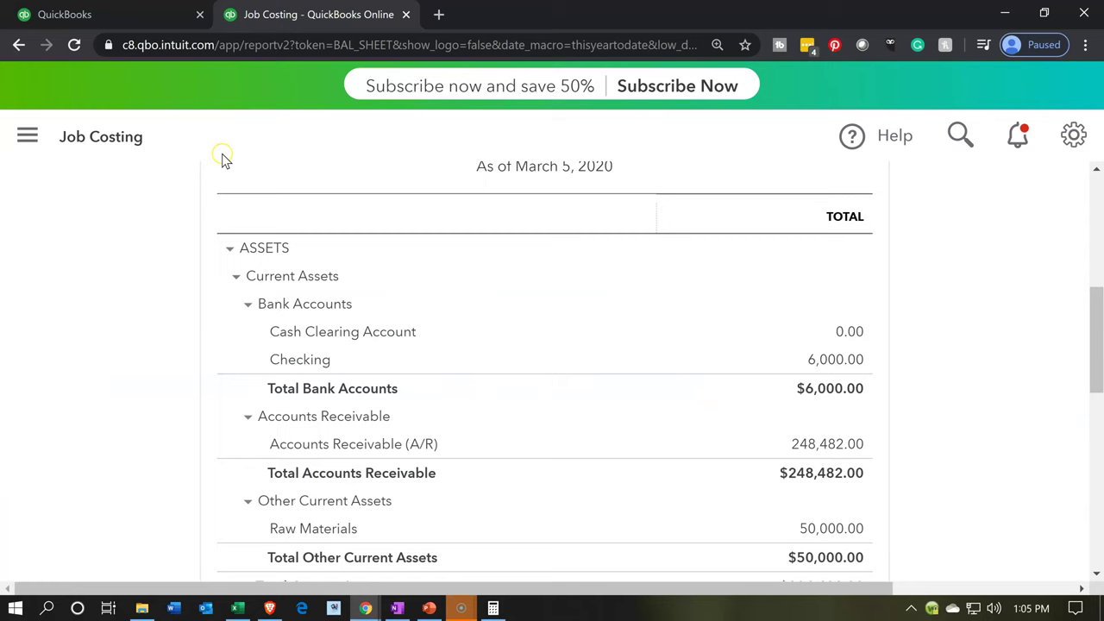
Step: Open the Profit and Loss report in the browser tab showing Projects, and hide the navigation sidebar
left_click(122, 15)
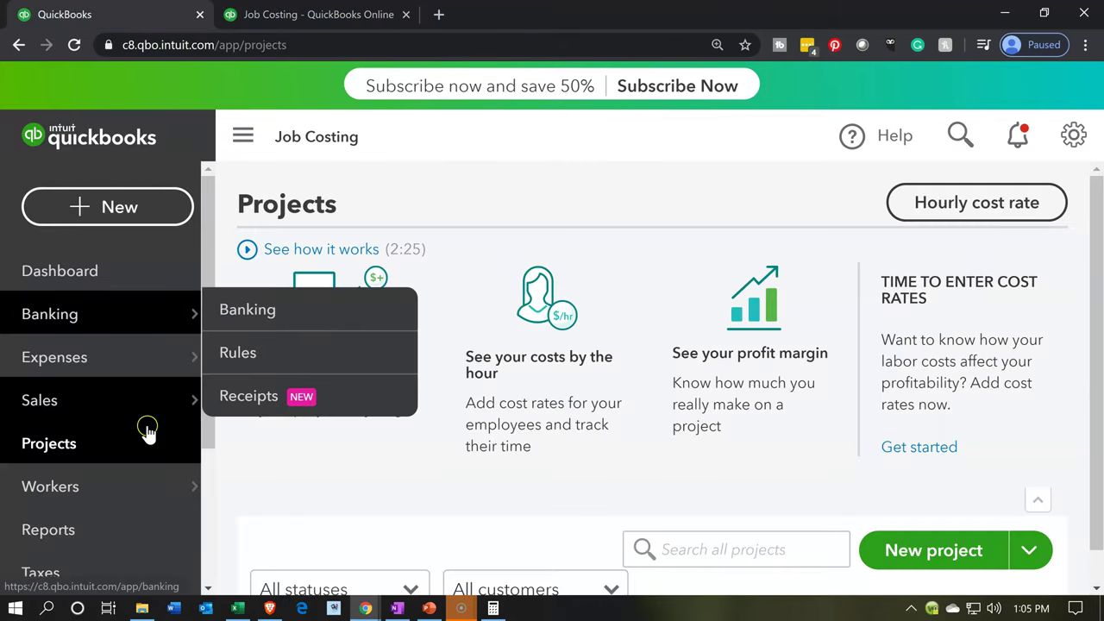
left_click(117, 530)
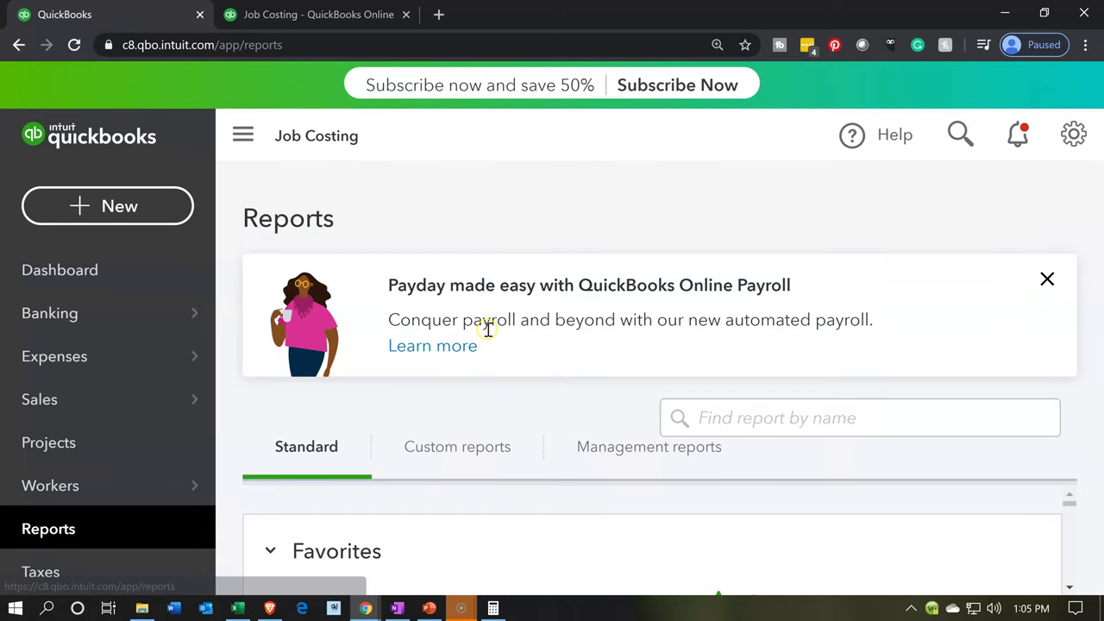
scroll(364, 522, "down", 1)
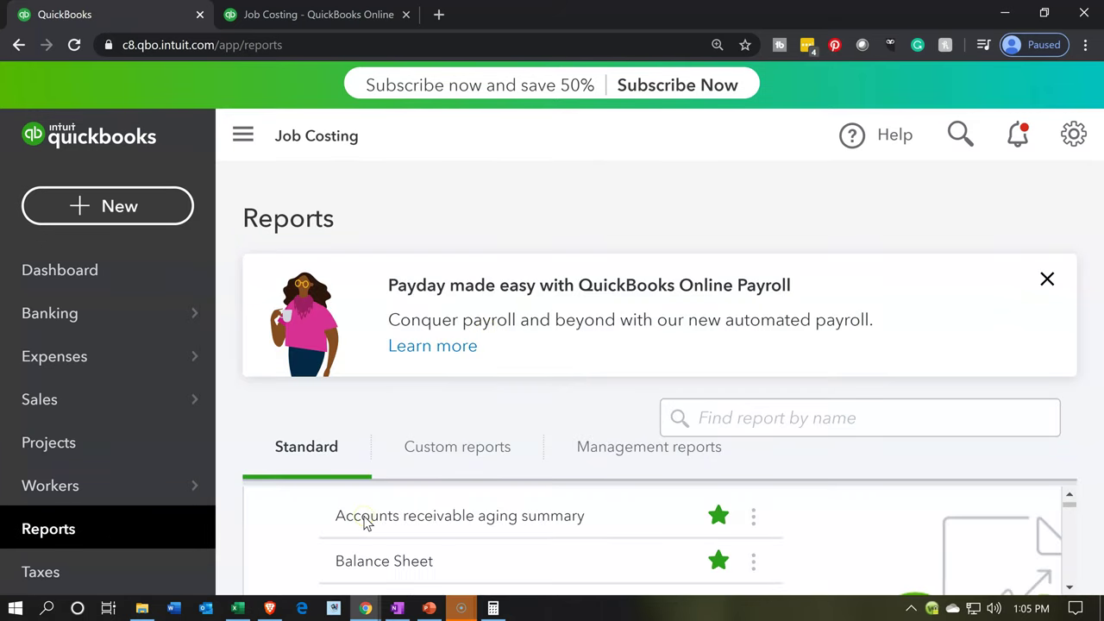
scroll(364, 522, "down", 2)
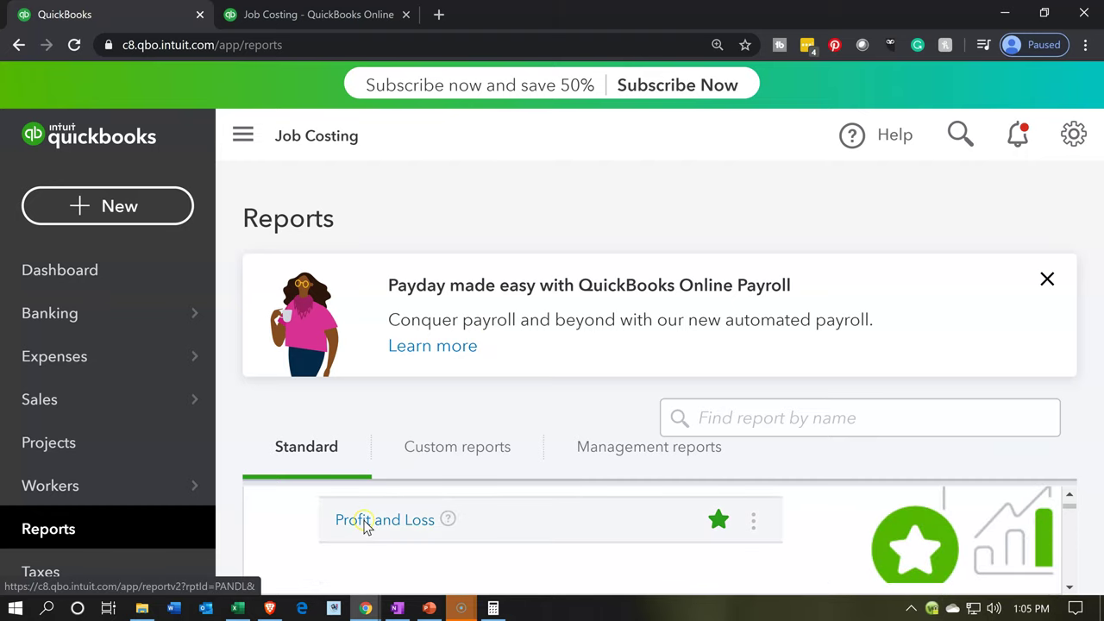
left_click(365, 524)
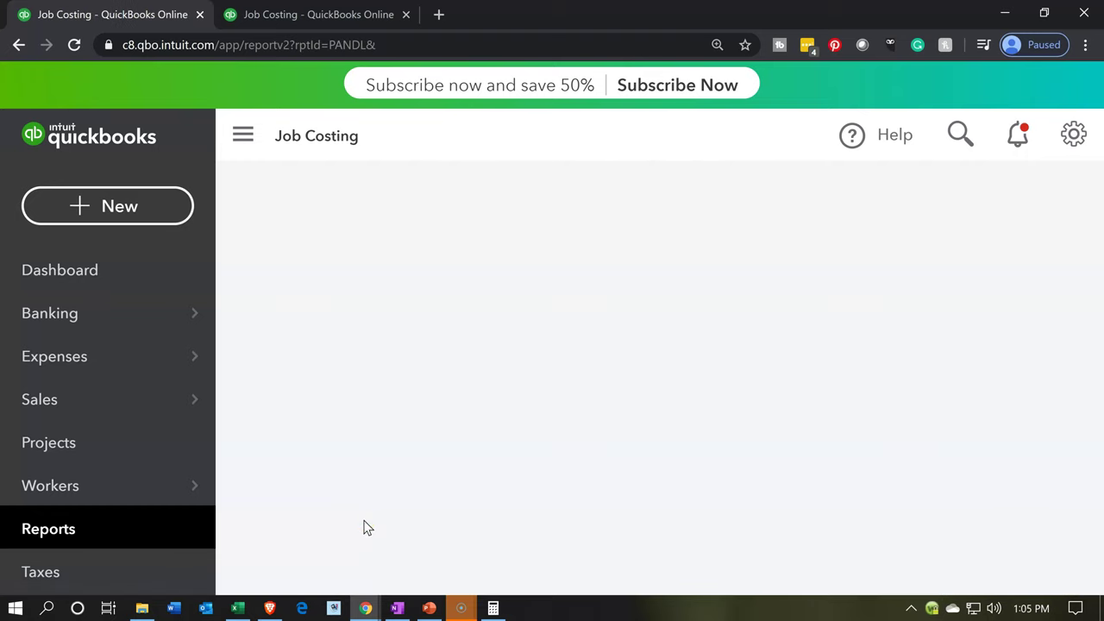
scroll(362, 518, "down", 3)
left_click(242, 134)
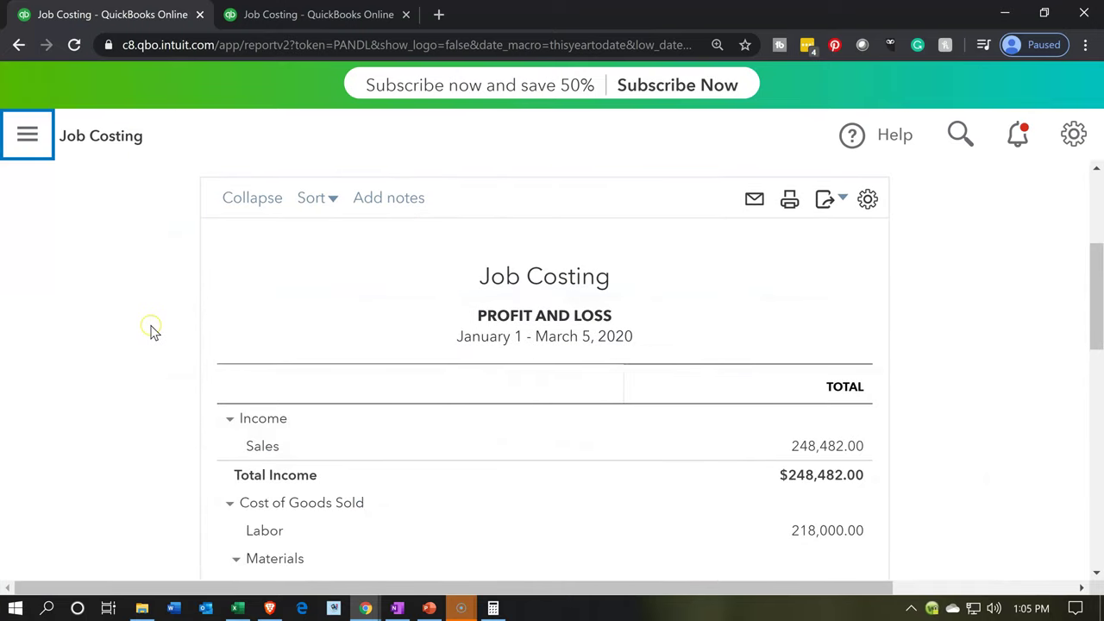
Step: Drill down into the Sales income amount, examine the invoice lines behind it, and return to the Profit and Loss report
scroll(150, 331, "down", 1)
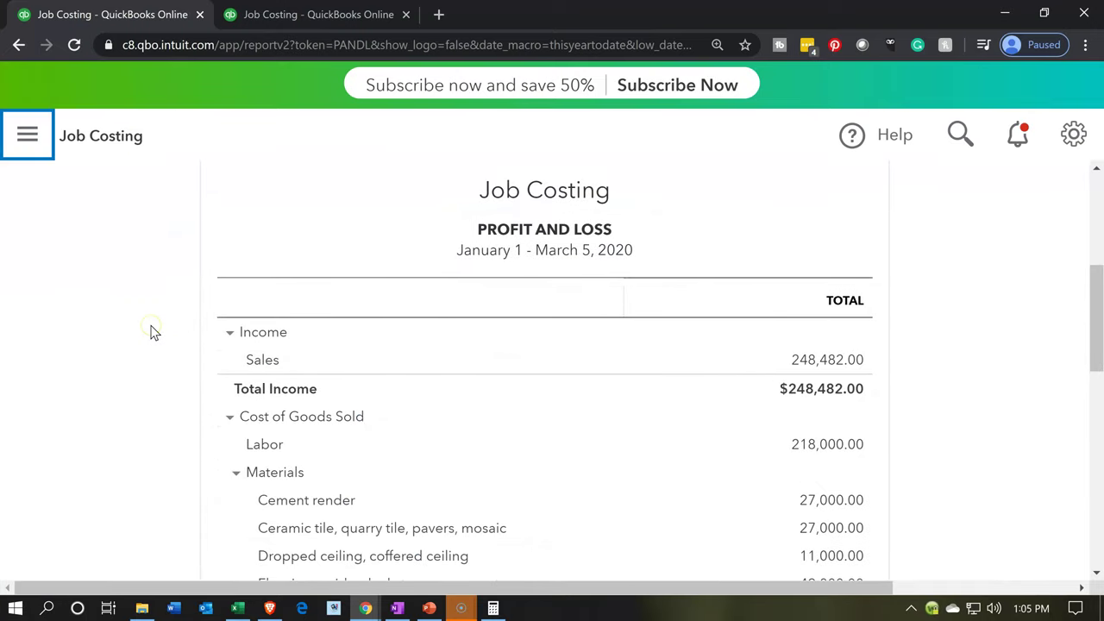
left_click(824, 362)
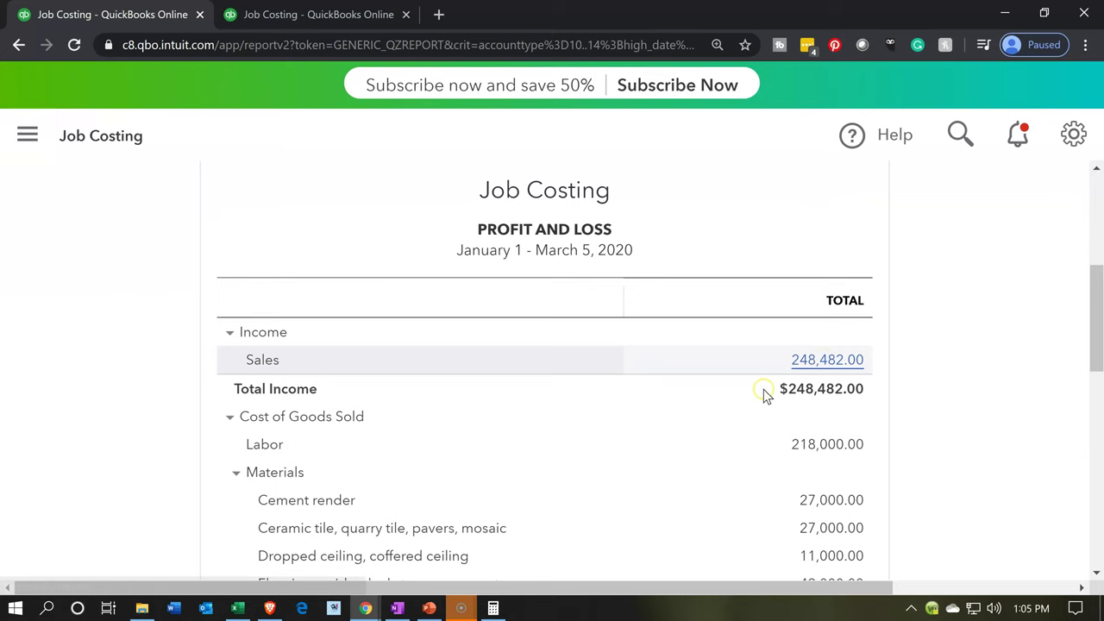
scroll(573, 394, "down", 3)
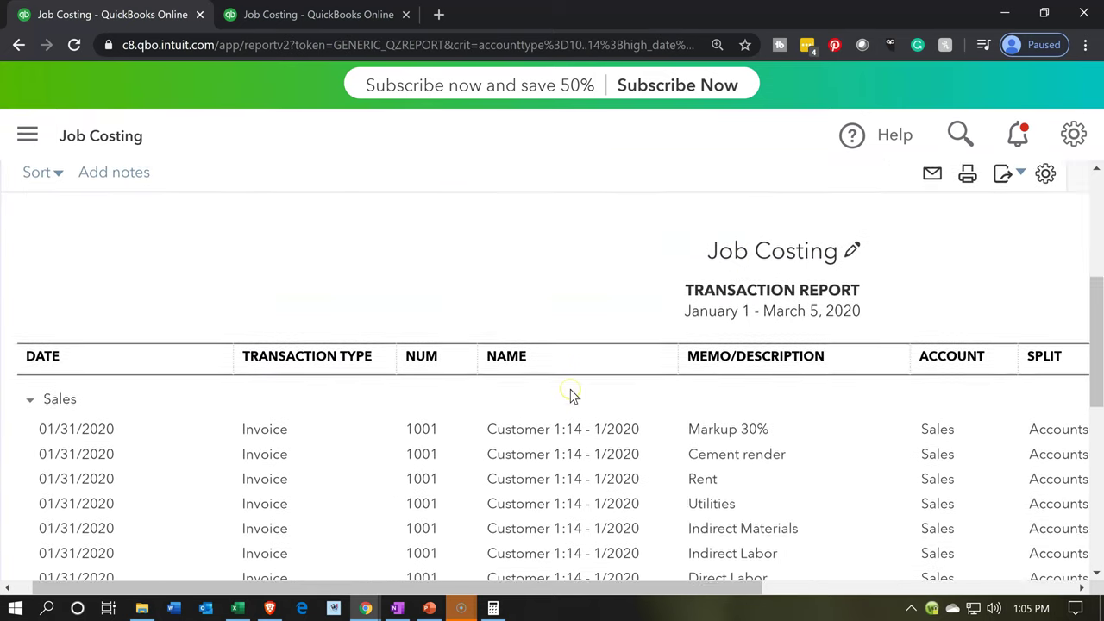
left_click(472, 431)
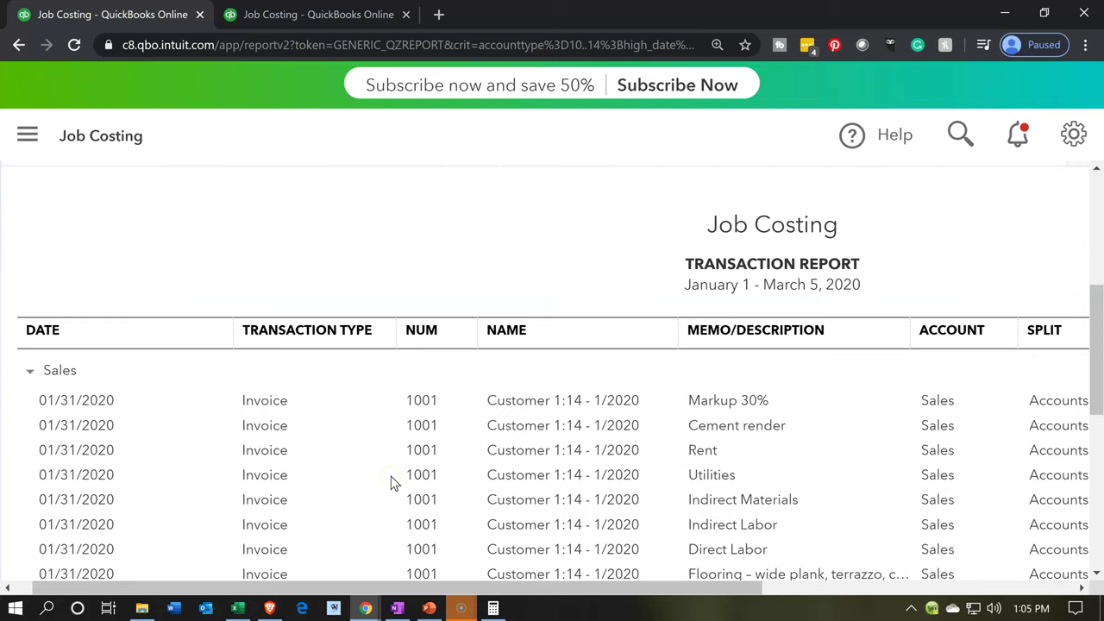
left_click(604, 271)
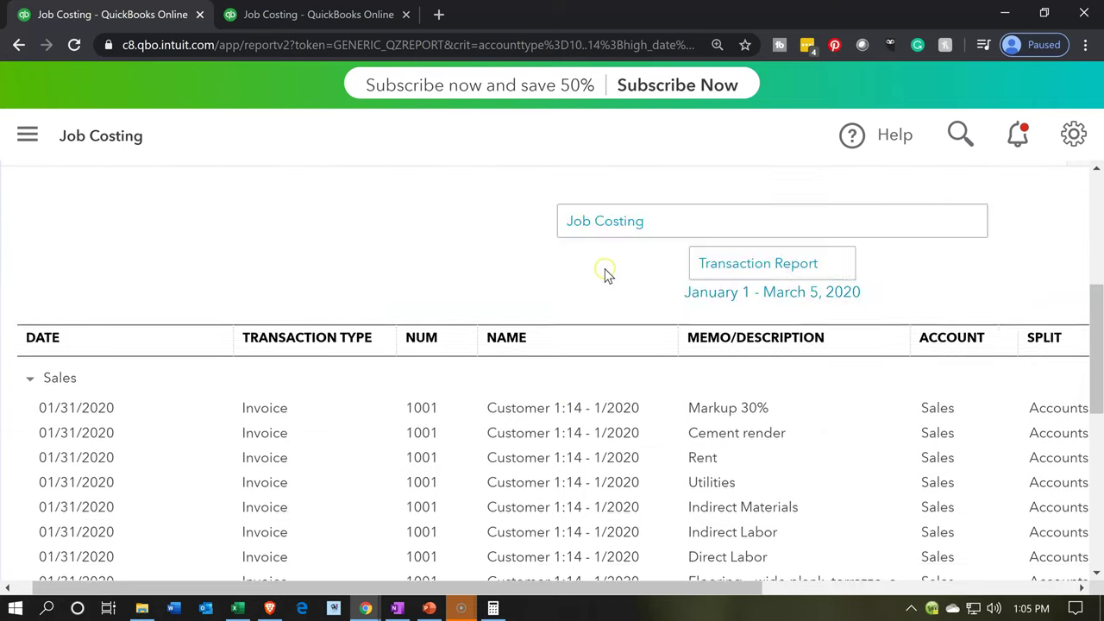
scroll(604, 271, "down", 5)
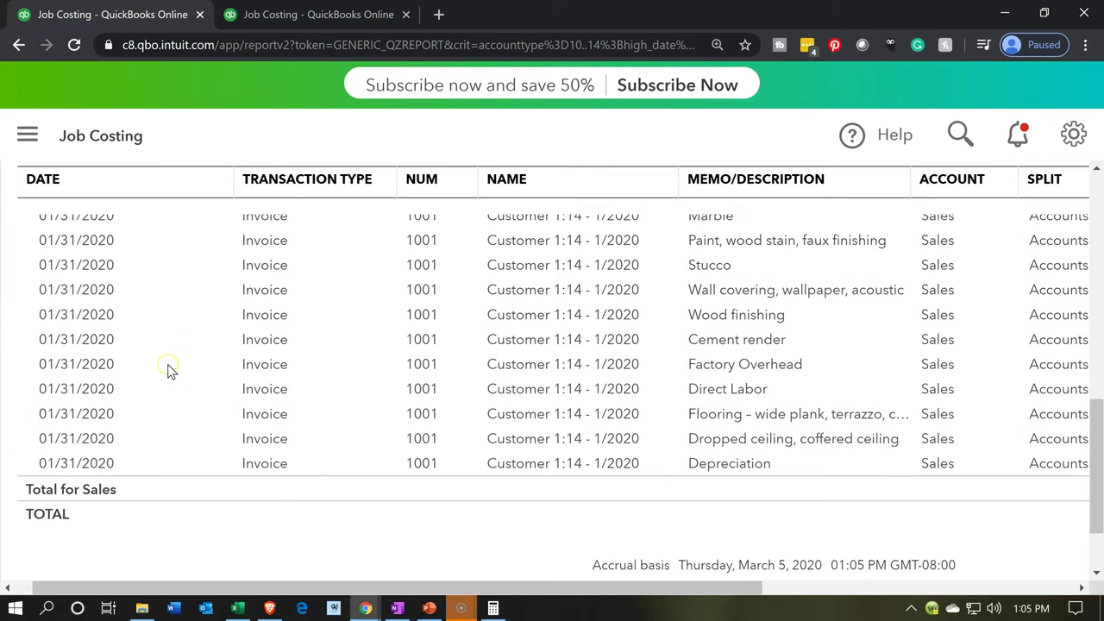
scroll(167, 364, "up", 5)
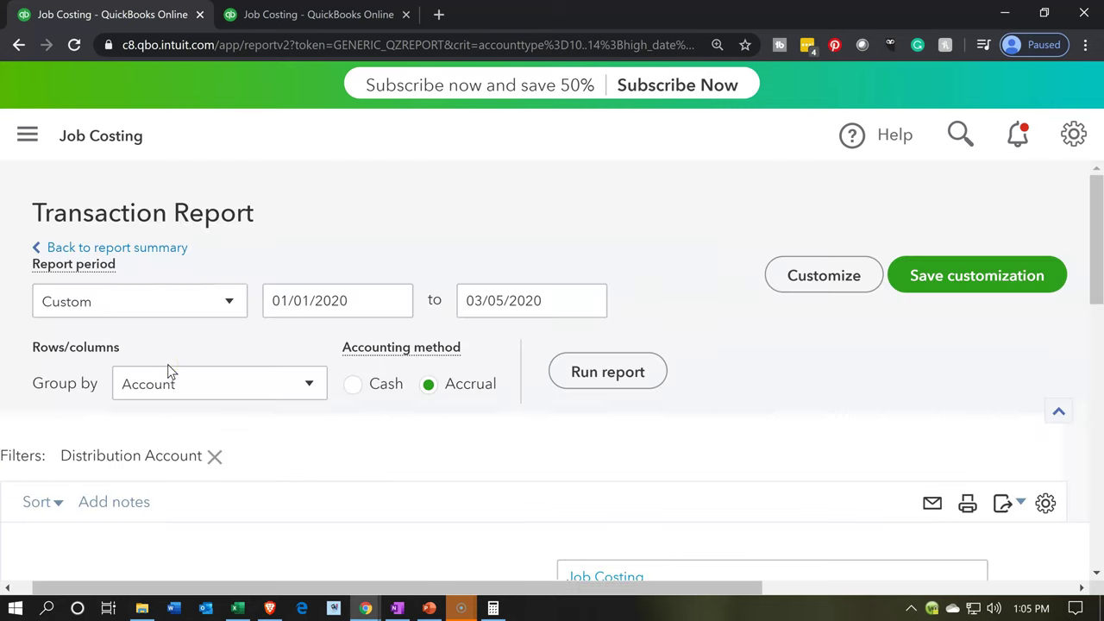
left_click(133, 249)
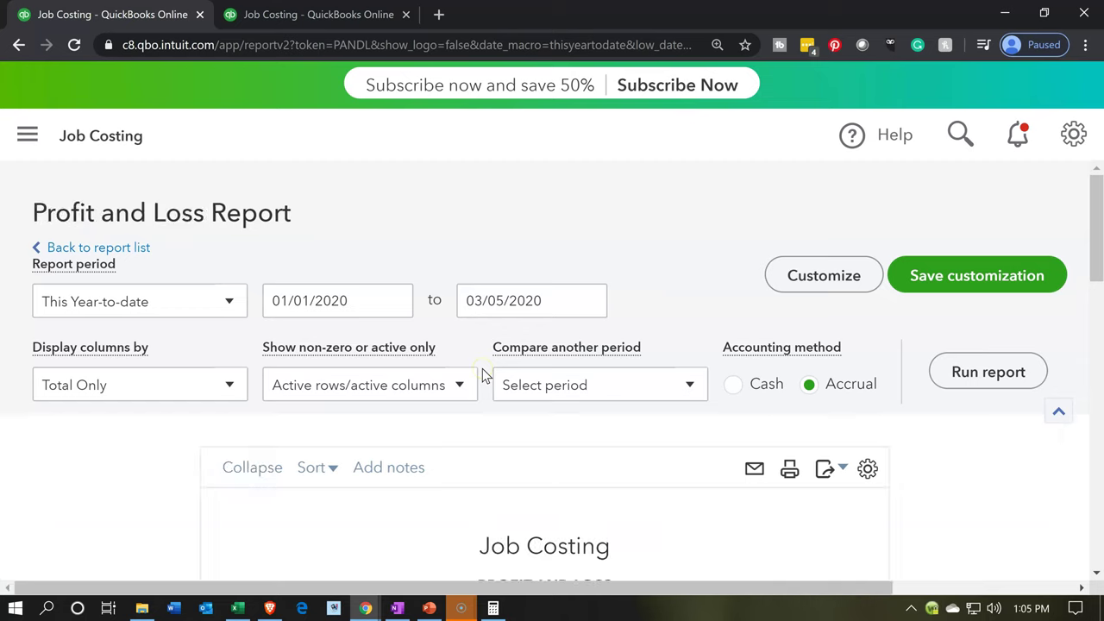
Step: Look through the Profit and Loss cost sections, set the report to display columns by Customers, and rerun it
scroll(360, 424, "down", 4)
scroll(328, 426, "down", 3)
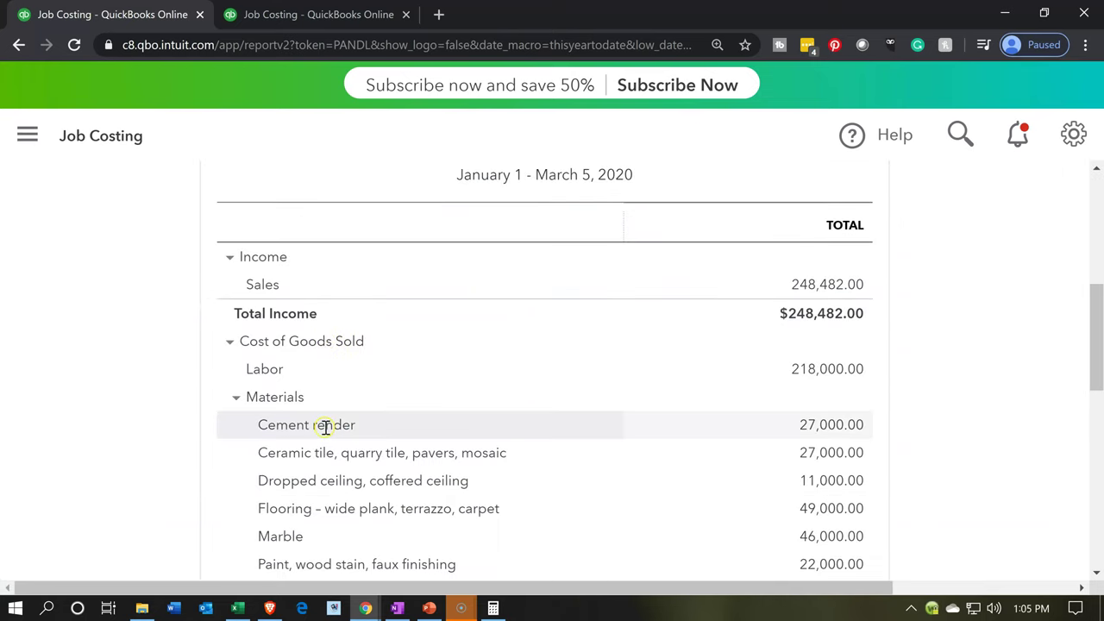
scroll(324, 429, "down", 3)
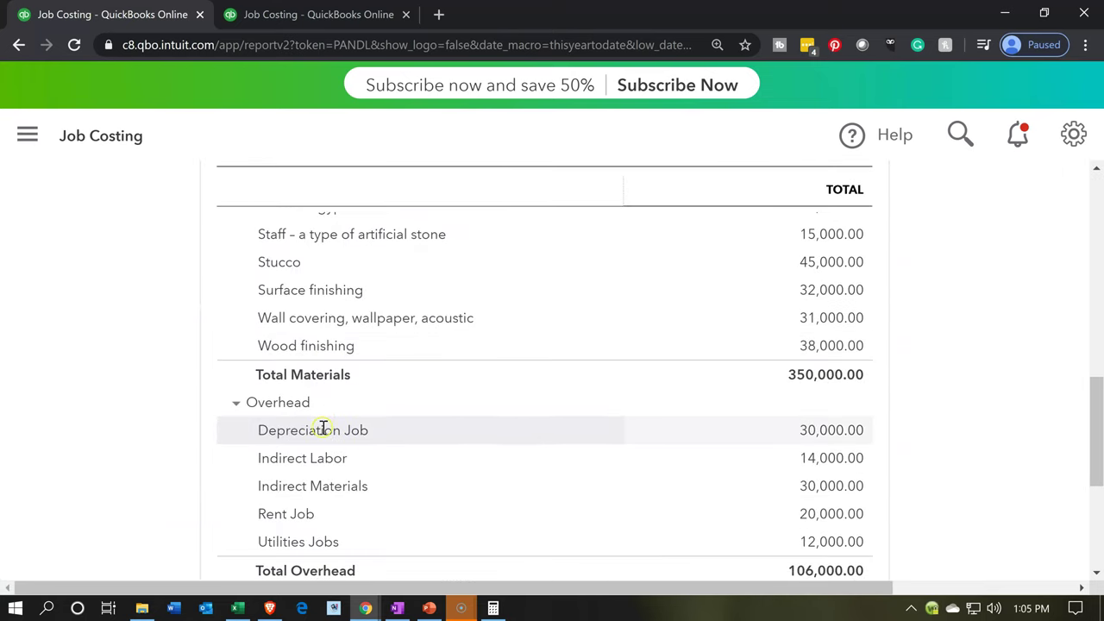
scroll(324, 428, "up", 3)
scroll(323, 428, "up", 4)
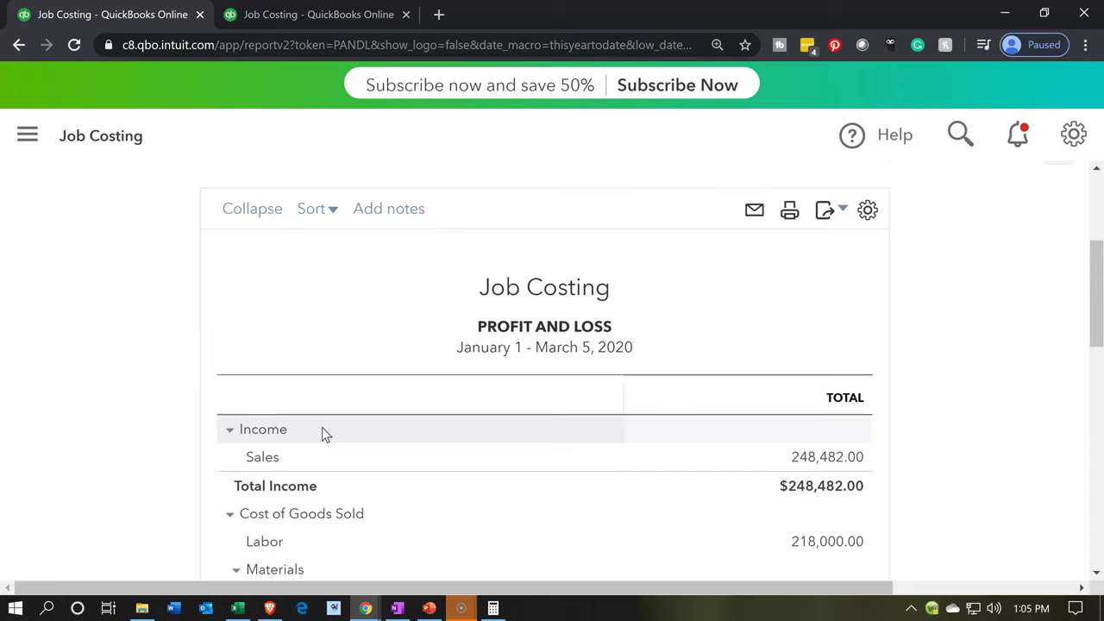
scroll(322, 427, "up", 1)
scroll(322, 427, "up", 1)
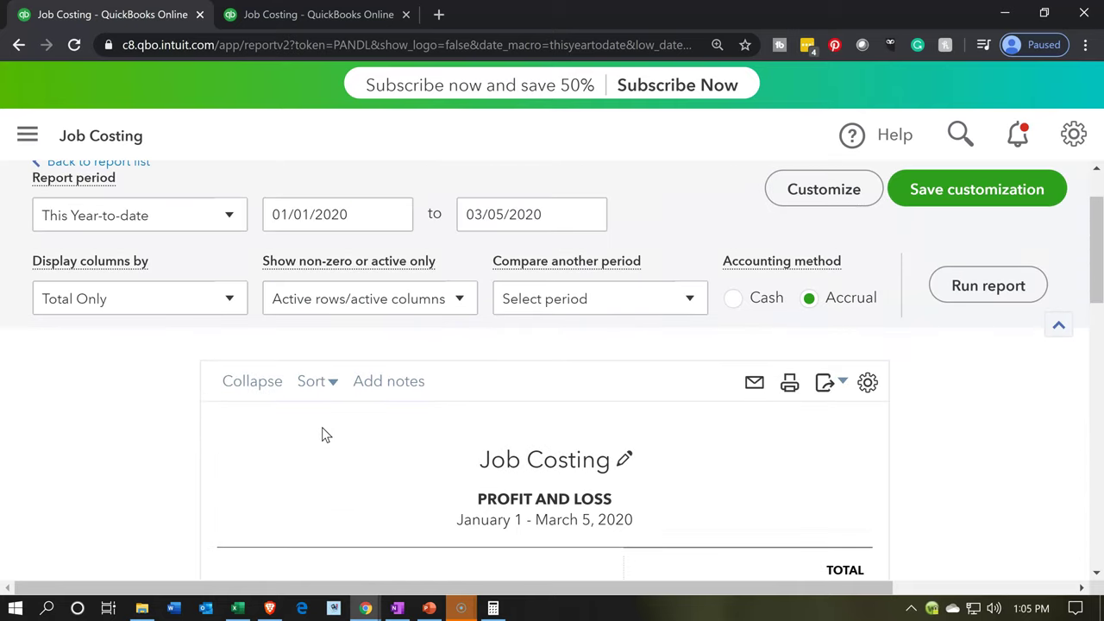
left_click(229, 298)
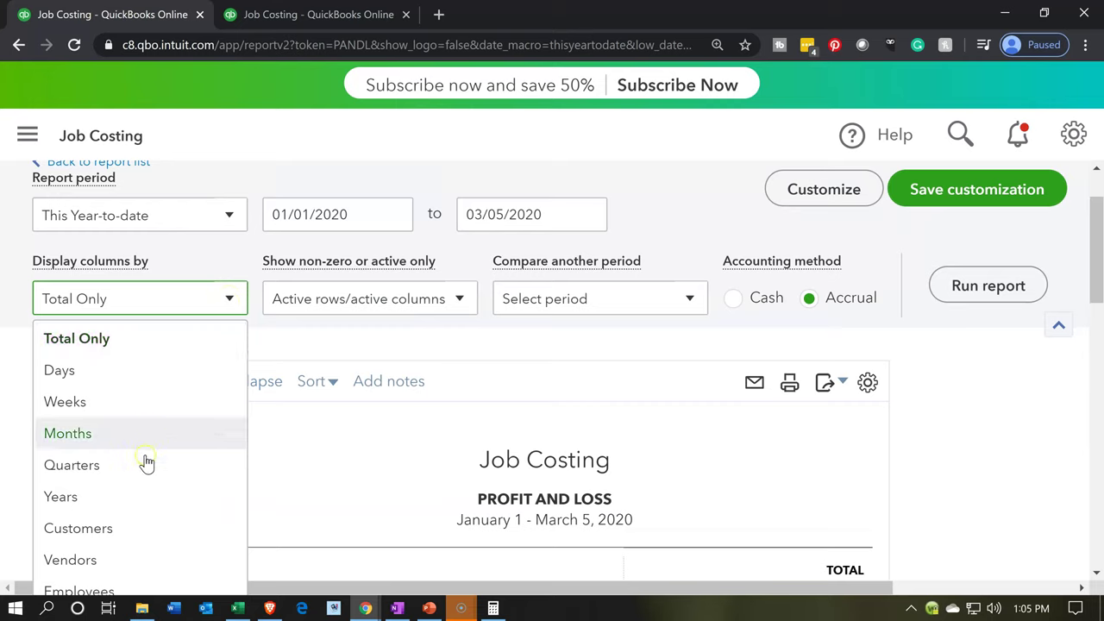
left_click(120, 528)
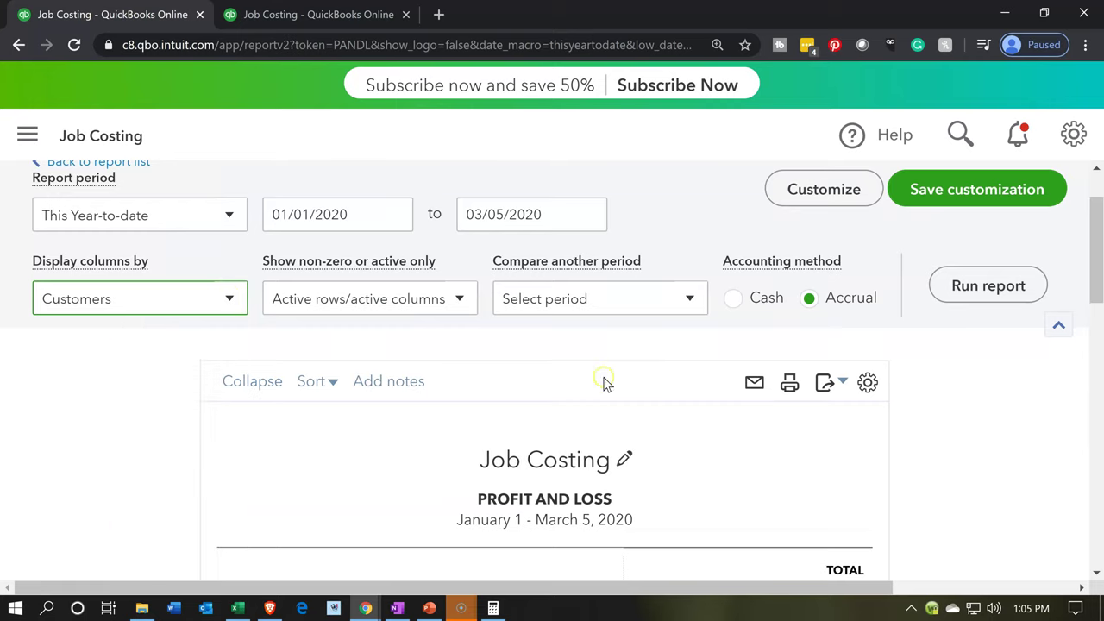
left_click(932, 197)
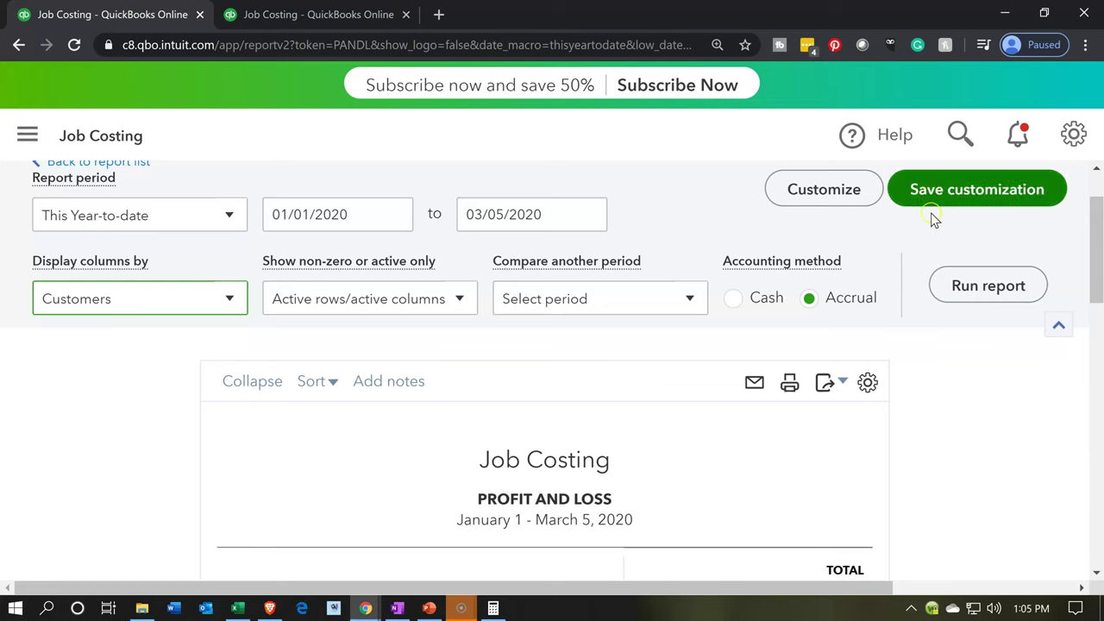
left_click(958, 285)
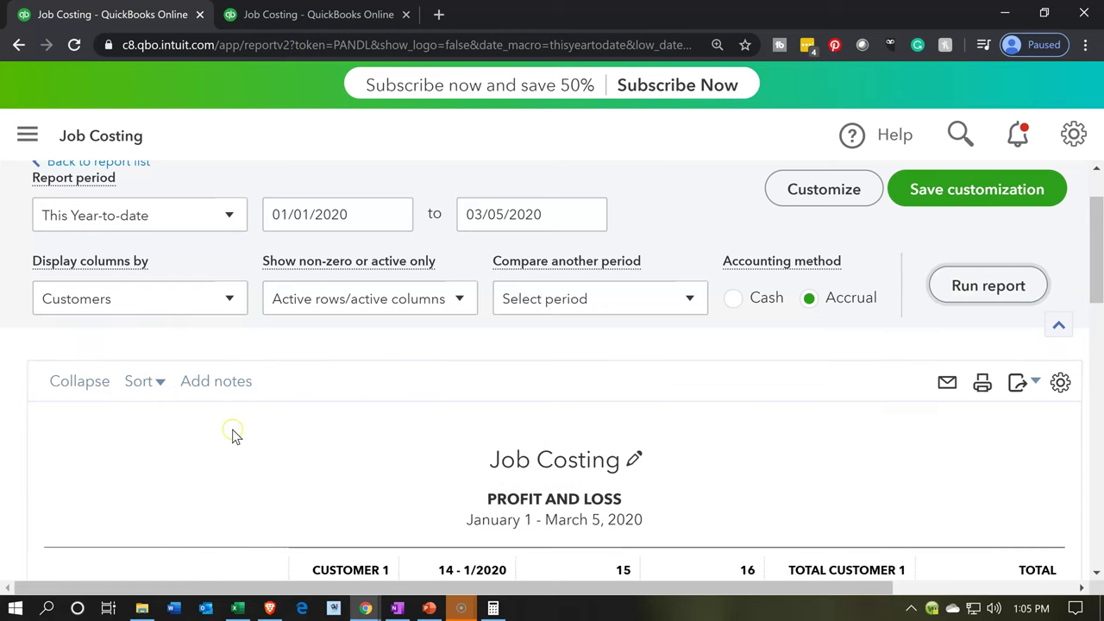
Step: Collapse the Cost of Goods Sold section in the Profit and Loss report by customer
scroll(233, 436, "down", 3)
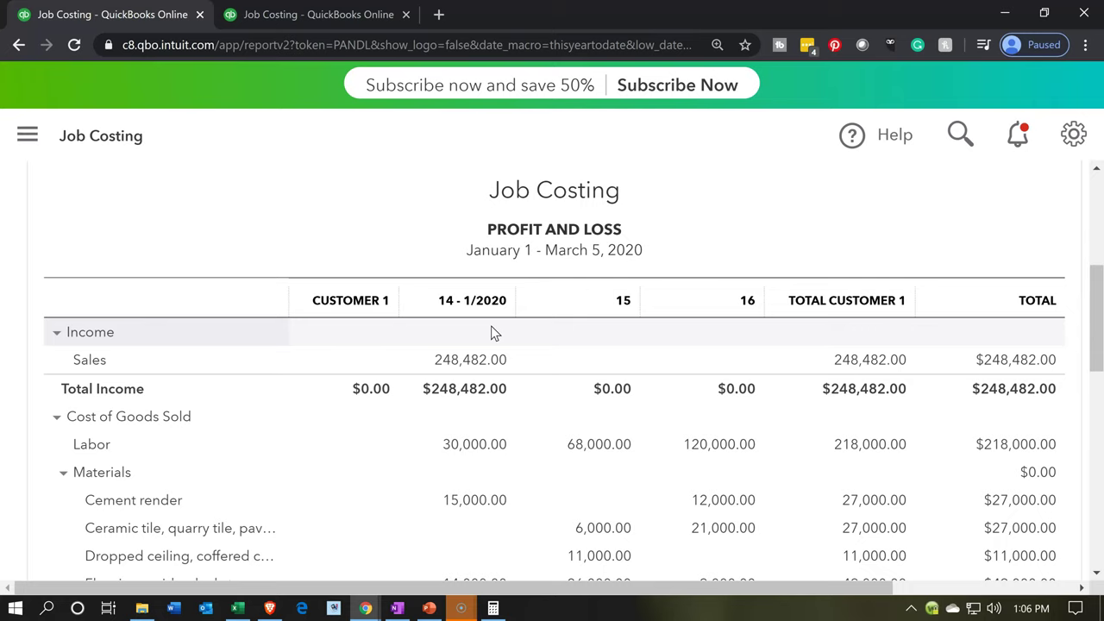
scroll(493, 333, "down", 1)
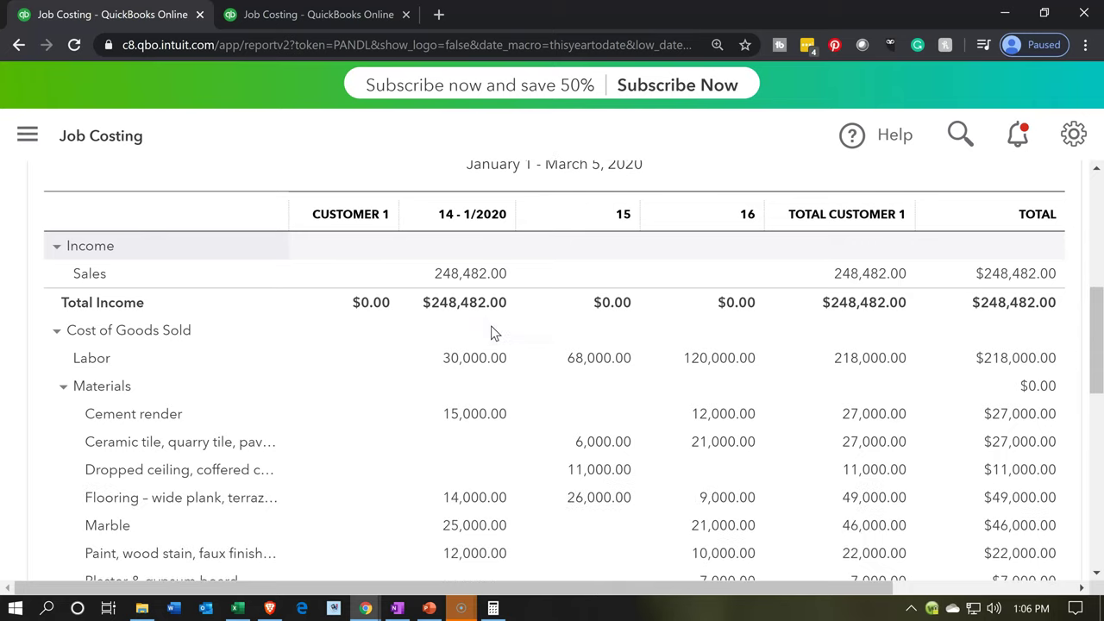
left_click(57, 334)
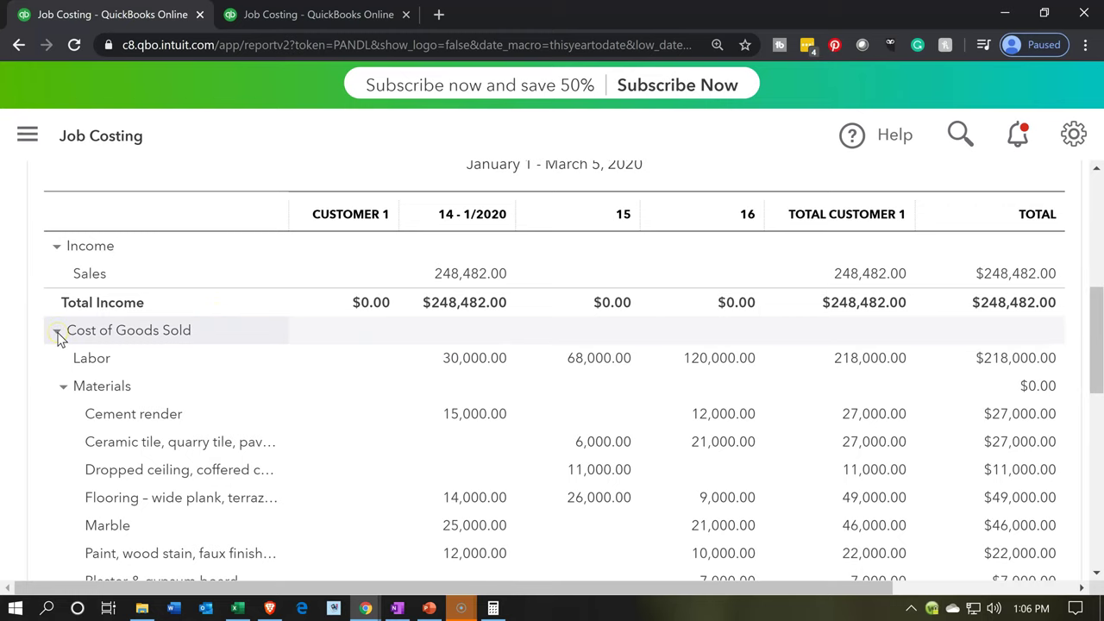
Step: Collapse the Cost of Goods Sold section and examine the net income for each job
left_click(57, 335)
left_click(57, 334)
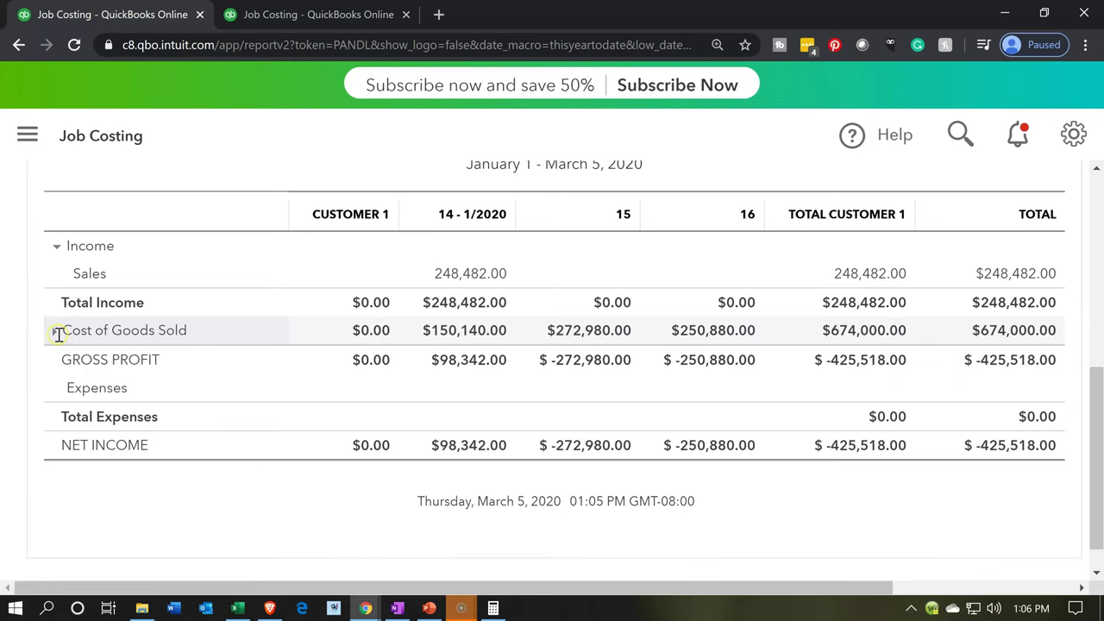
left_click(480, 462)
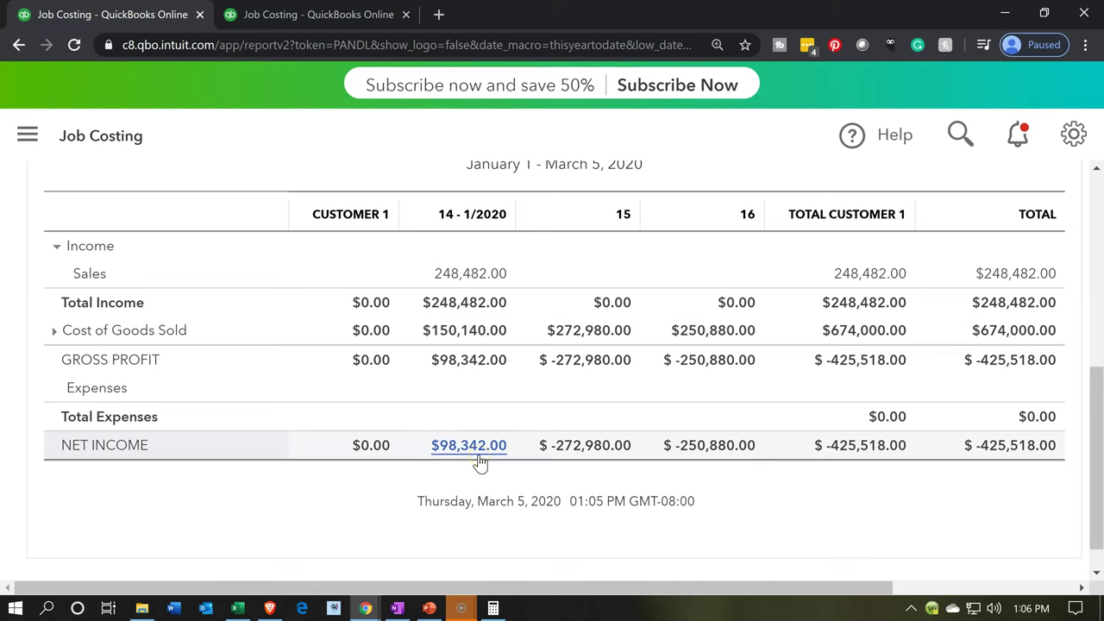
left_click(700, 443)
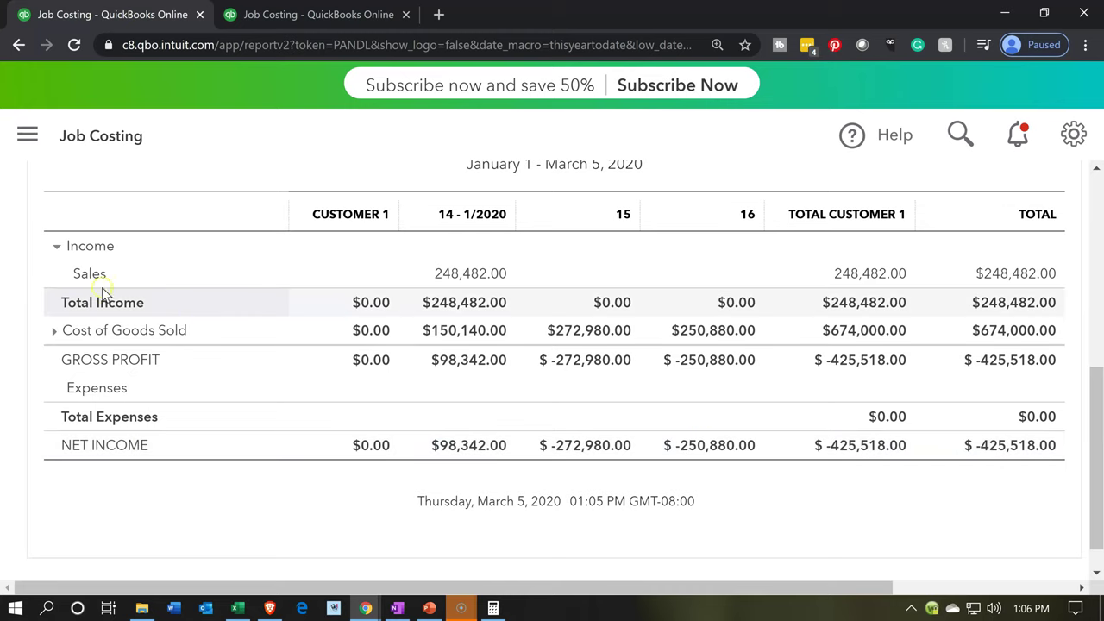
Step: Expand Cost of Goods Sold and review the labor, materials and overhead costs by job down to the total net income
left_click(52, 333)
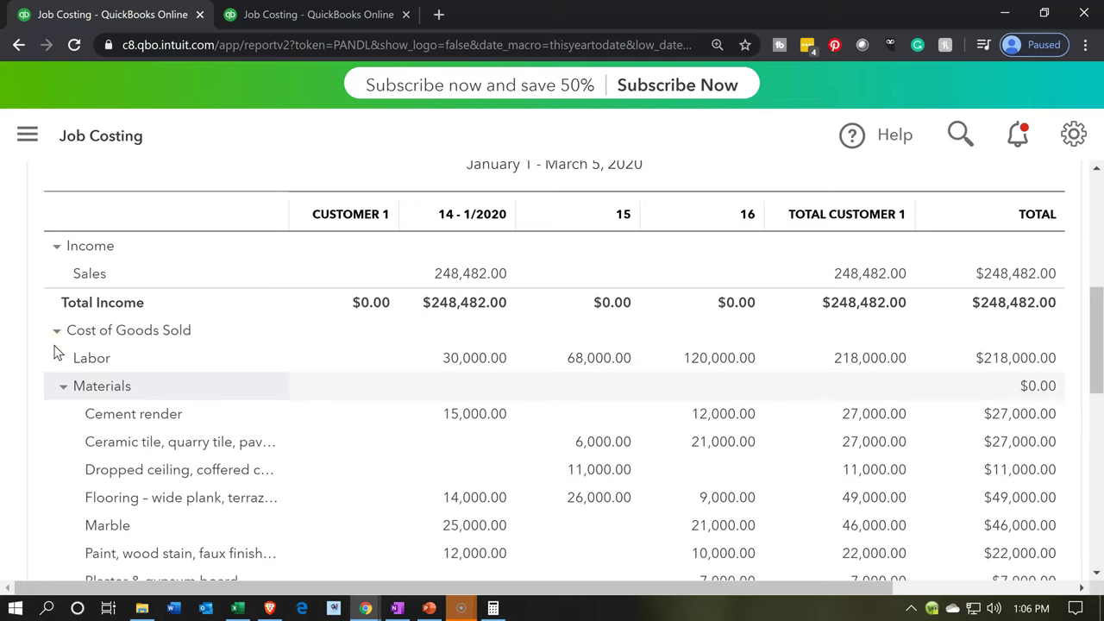
scroll(53, 352, "down", 5)
scroll(67, 419, "down", 1)
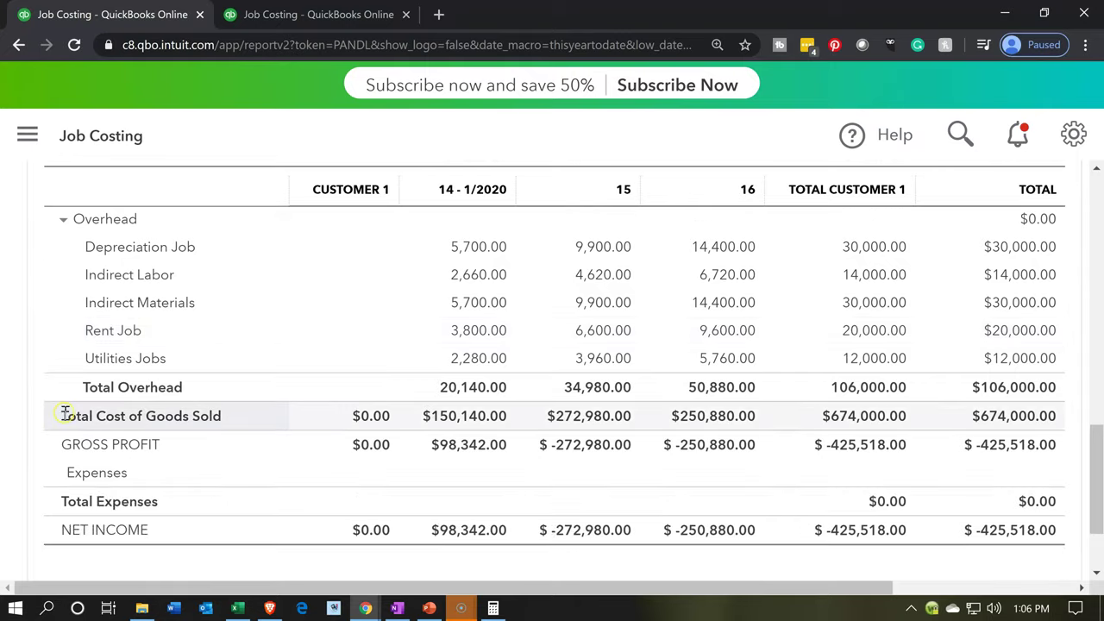
scroll(67, 418, "up", 7)
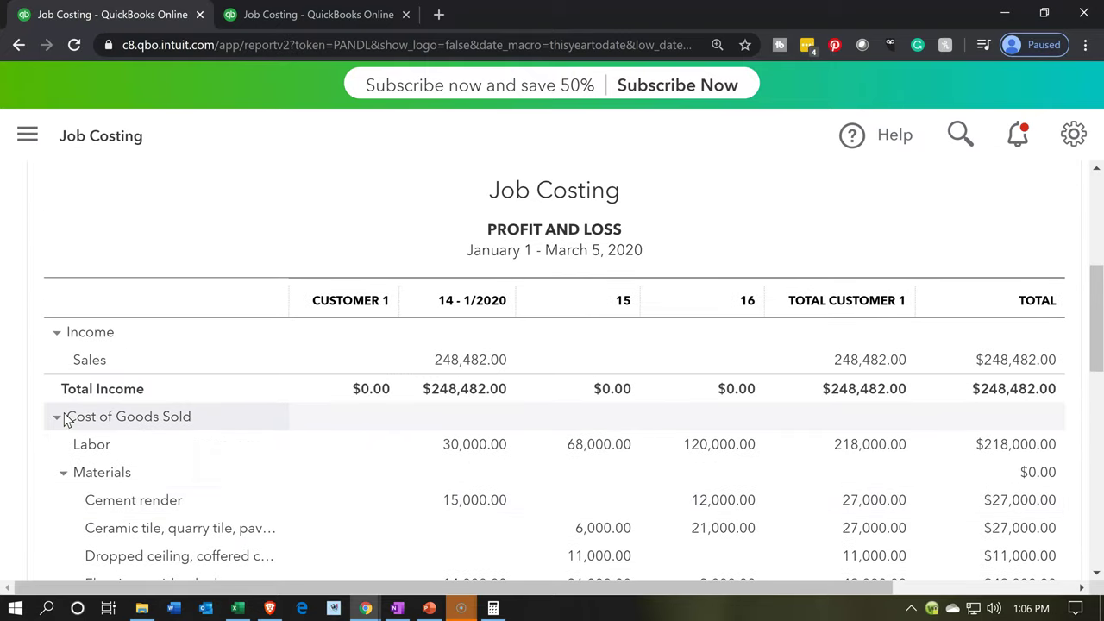
left_click(65, 358)
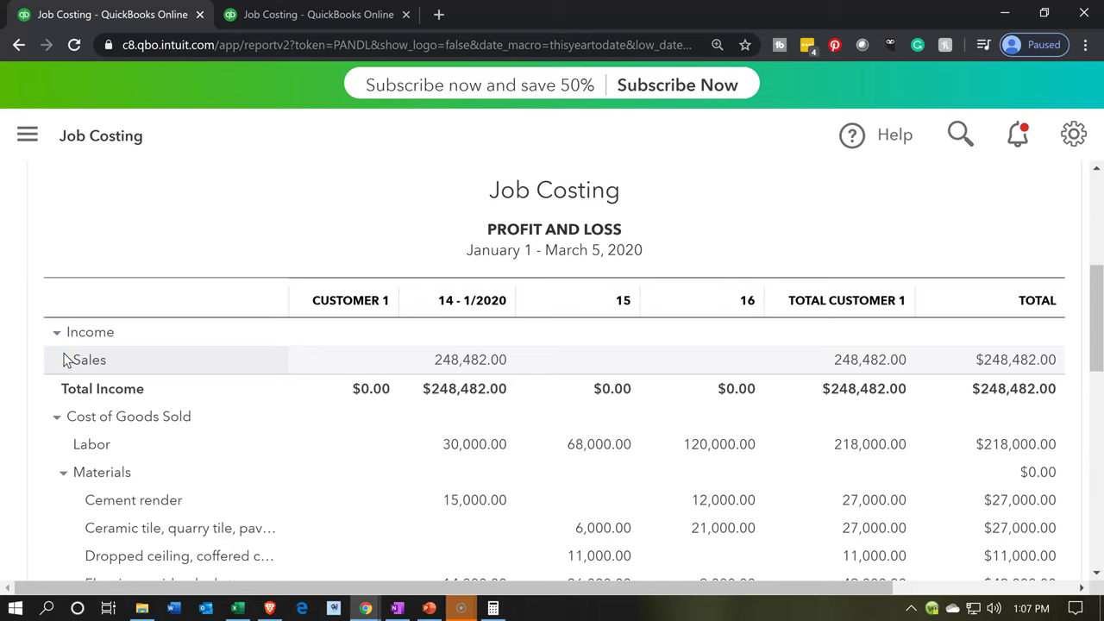
left_click(95, 437)
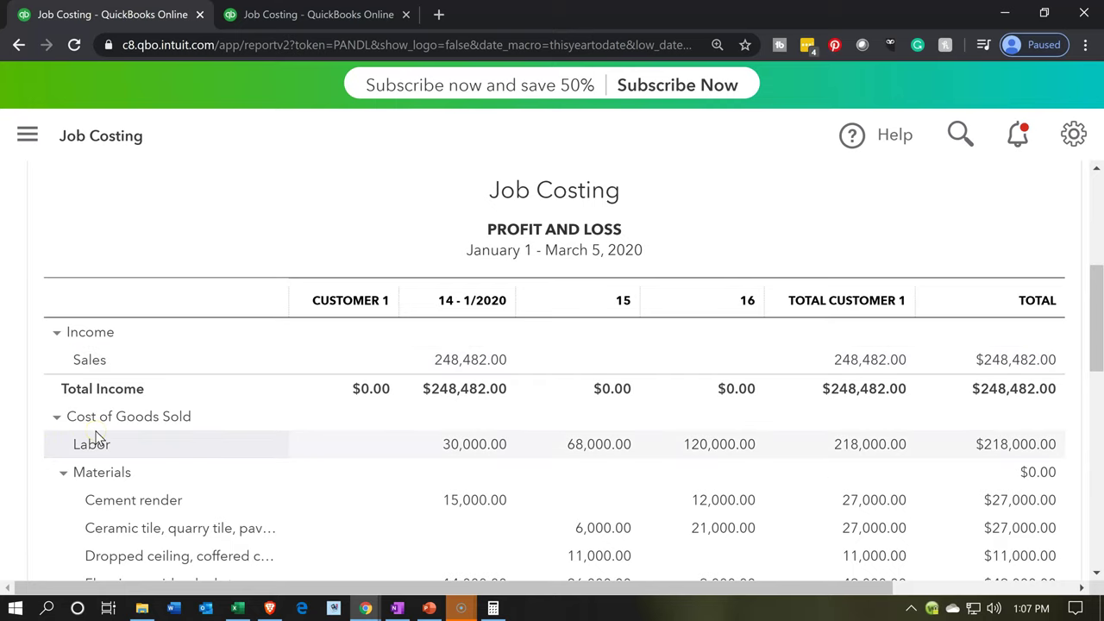
left_click(97, 414)
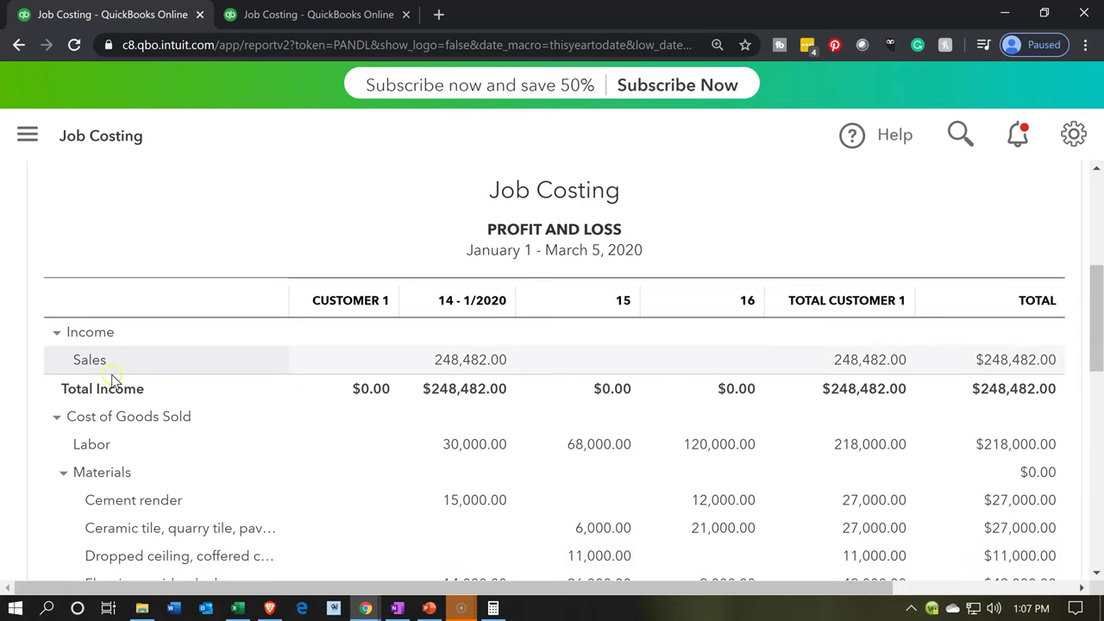
scroll(49, 399, "down", 3)
scroll(48, 398, "down", 5)
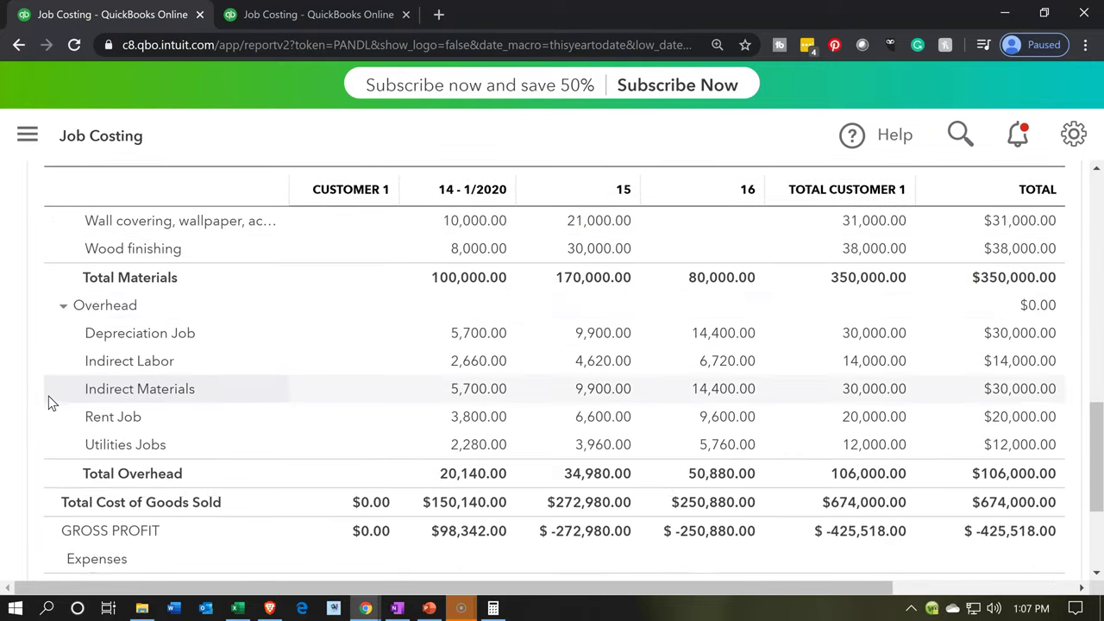
scroll(54, 403, "down", 2)
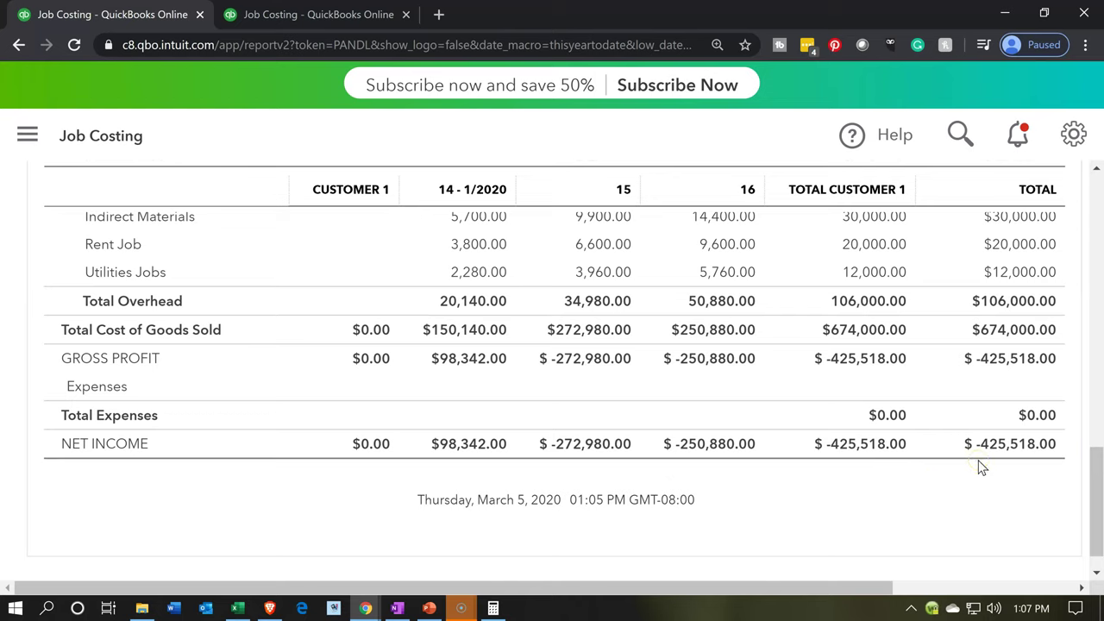
Step: Check Net Income in the equity section of the Balance Sheet in the other browser tab, and return to the Profit and Loss report
left_click(337, 17)
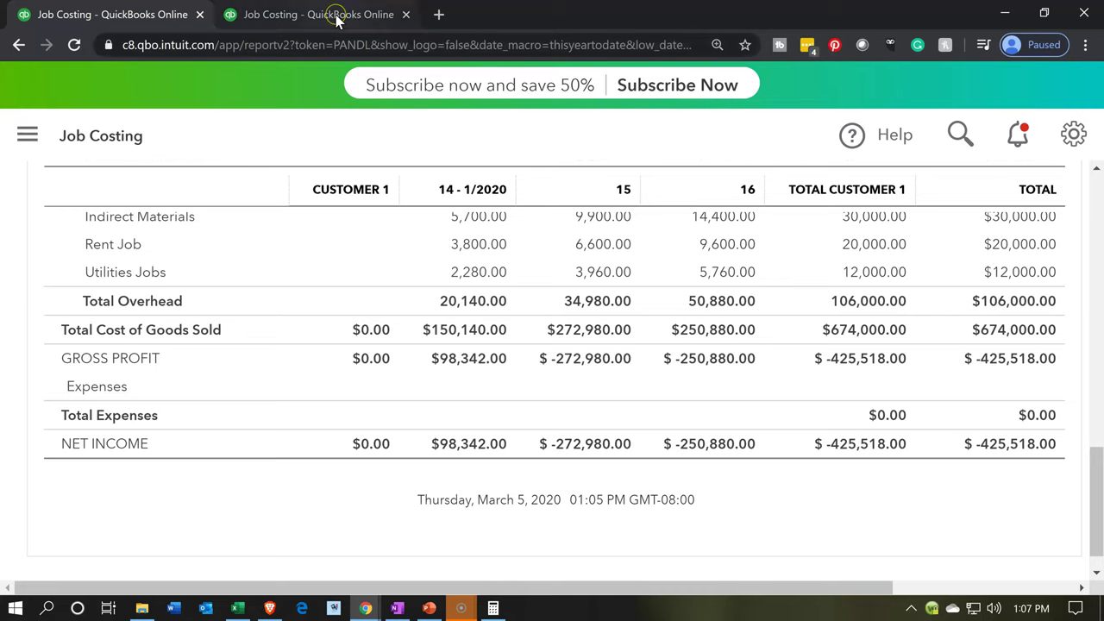
scroll(157, 285, "down", 3)
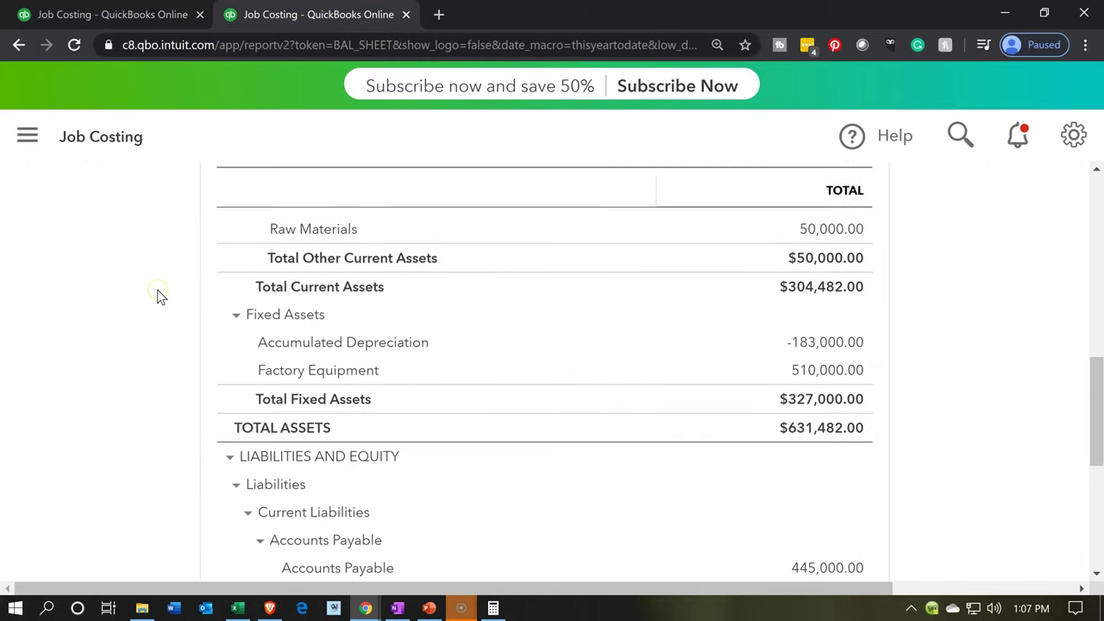
scroll(157, 296, "down", 2)
scroll(157, 296, "down", 2)
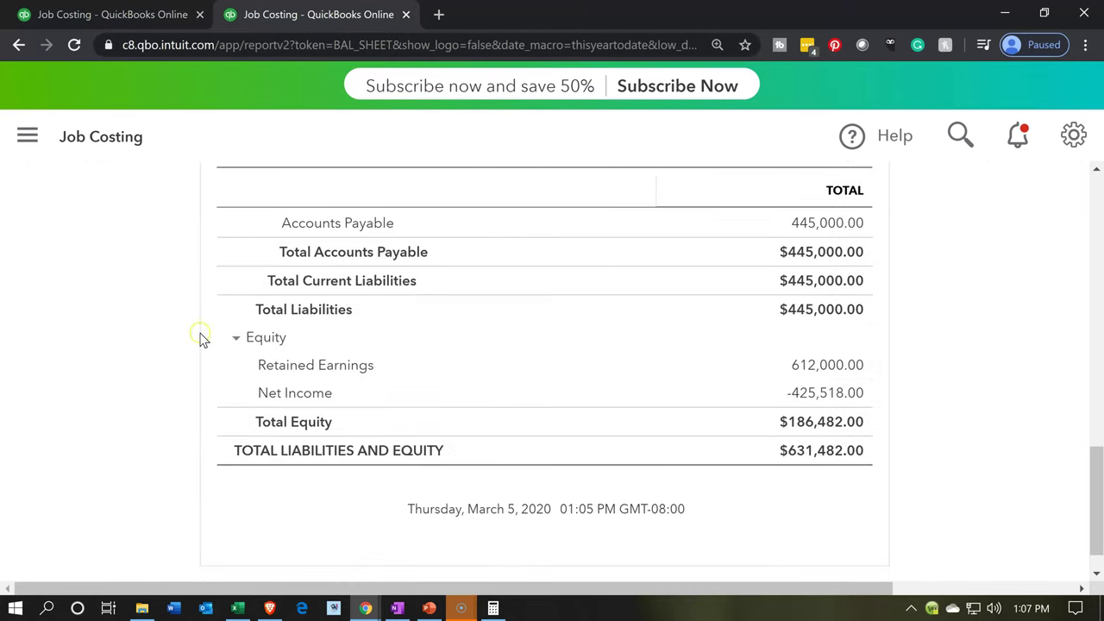
left_click(819, 410)
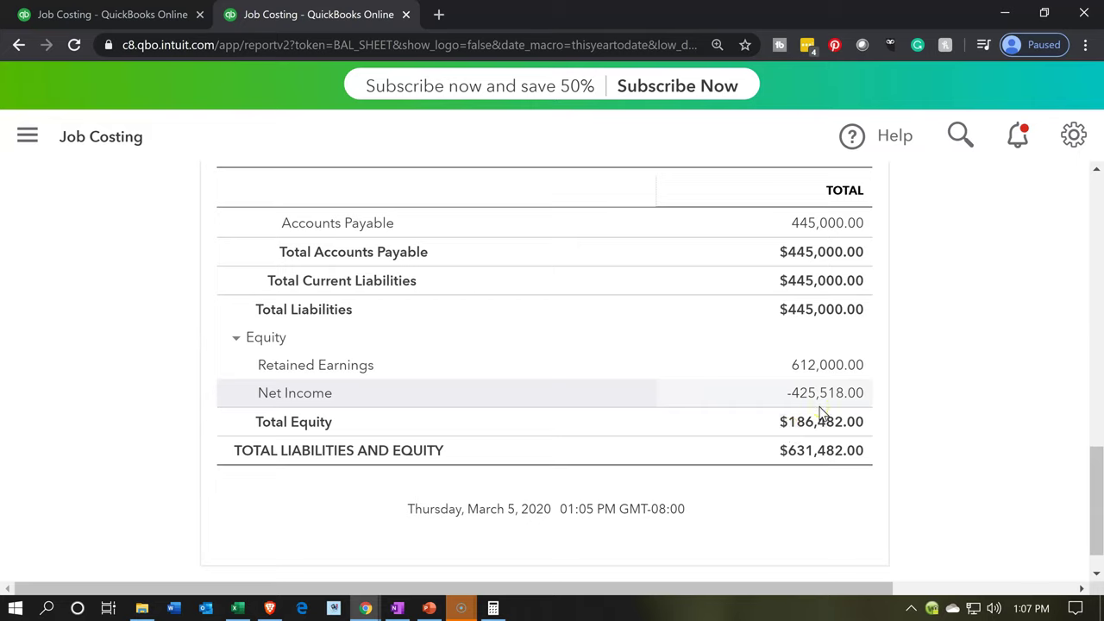
left_click(129, 15)
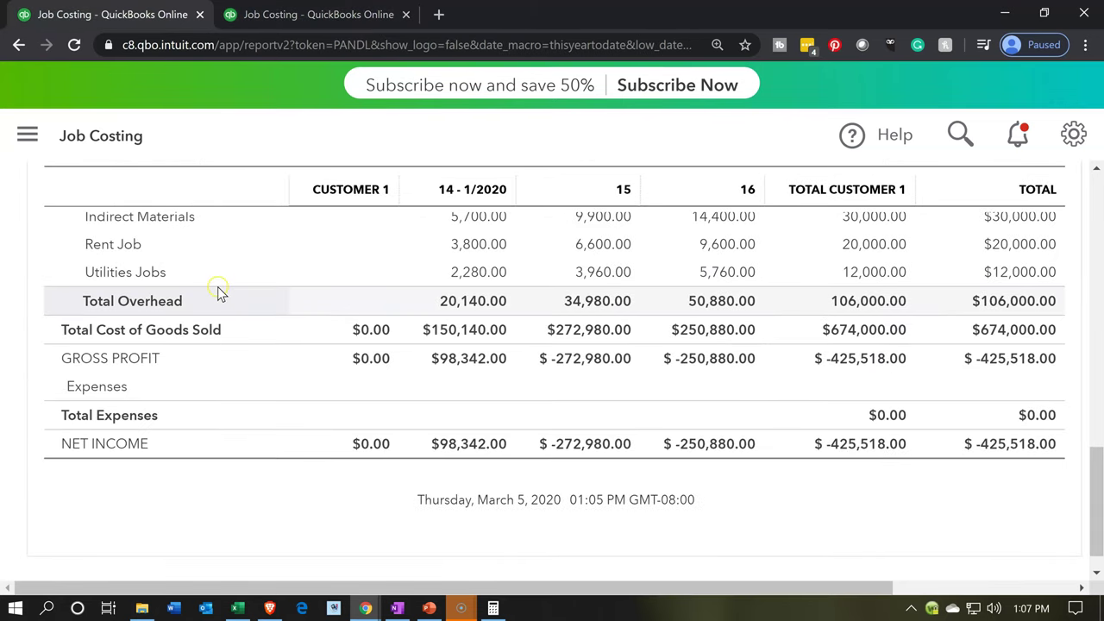
Step: Set the Profit and Loss report's start date to 01/01/2019 and rerun the report
scroll(218, 290, "up", 4)
scroll(217, 289, "up", 5)
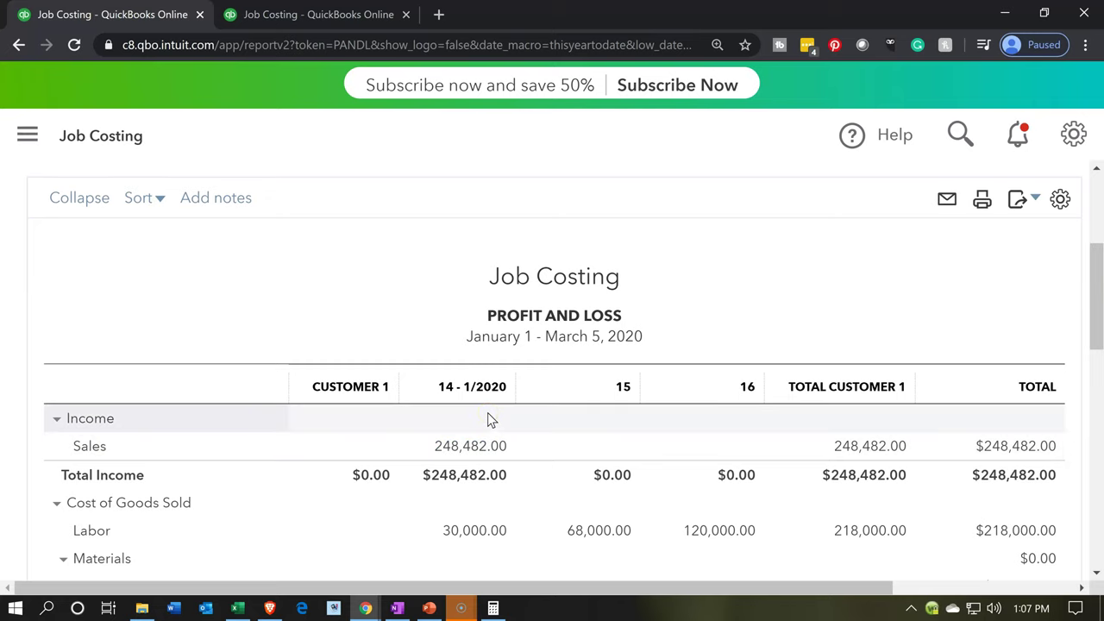
scroll(487, 418, "up", 3)
scroll(409, 302, "up", 2)
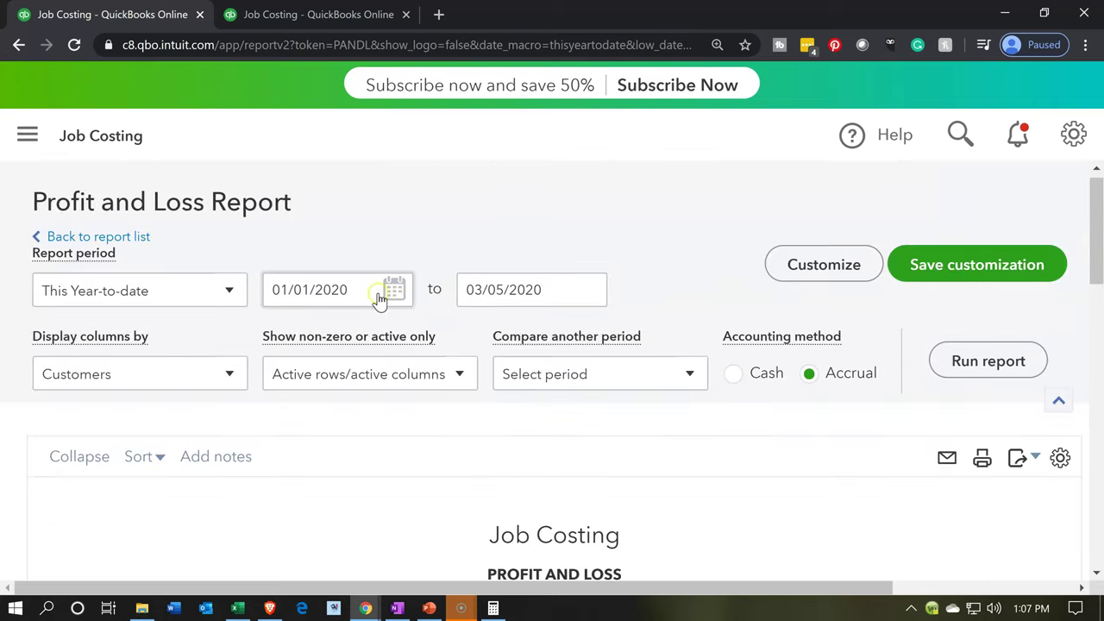
left_click(371, 292)
left_click(371, 292)
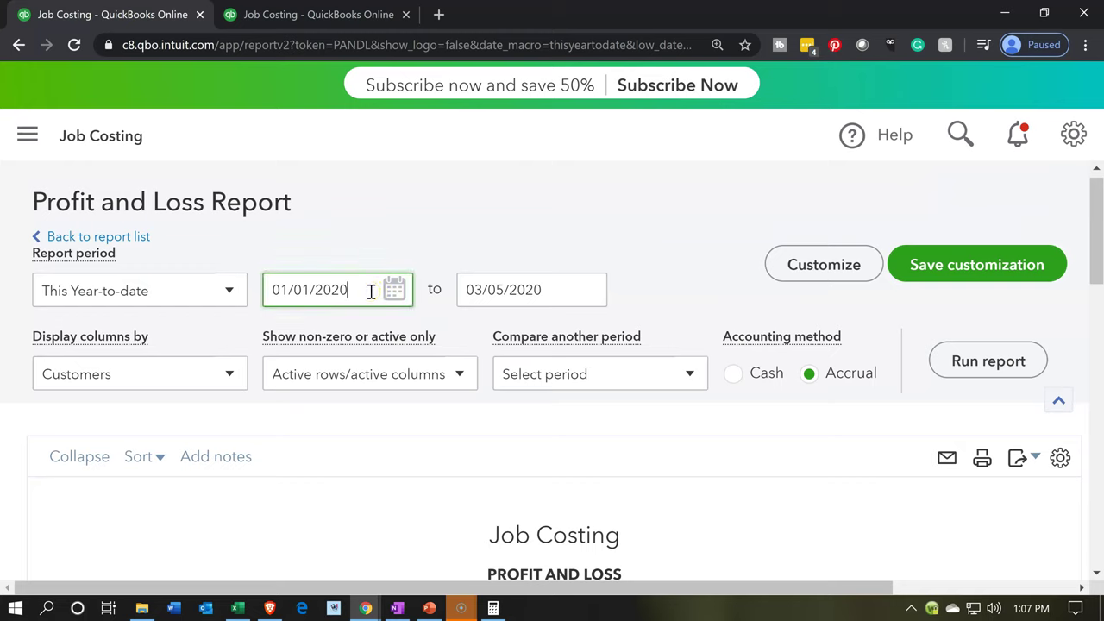
key("BackSpace")
key("BackSpace")
type("19")
left_click(979, 371)
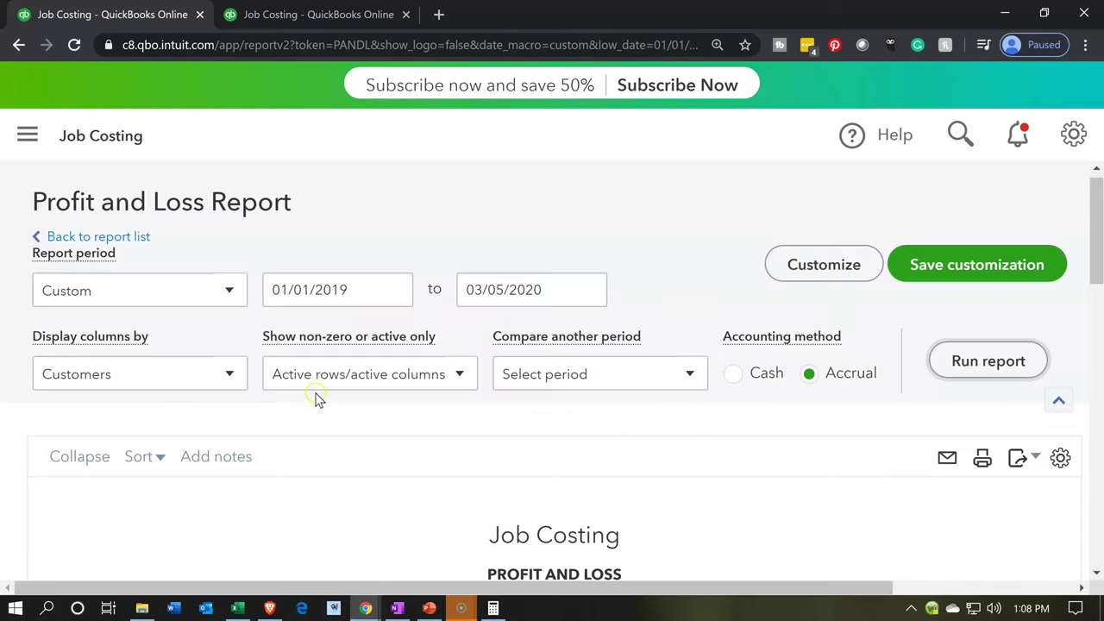
Step: Examine sales, cost of goods sold and net income by job in the Profit and Loss report for the extended period
scroll(316, 394, "down", 3)
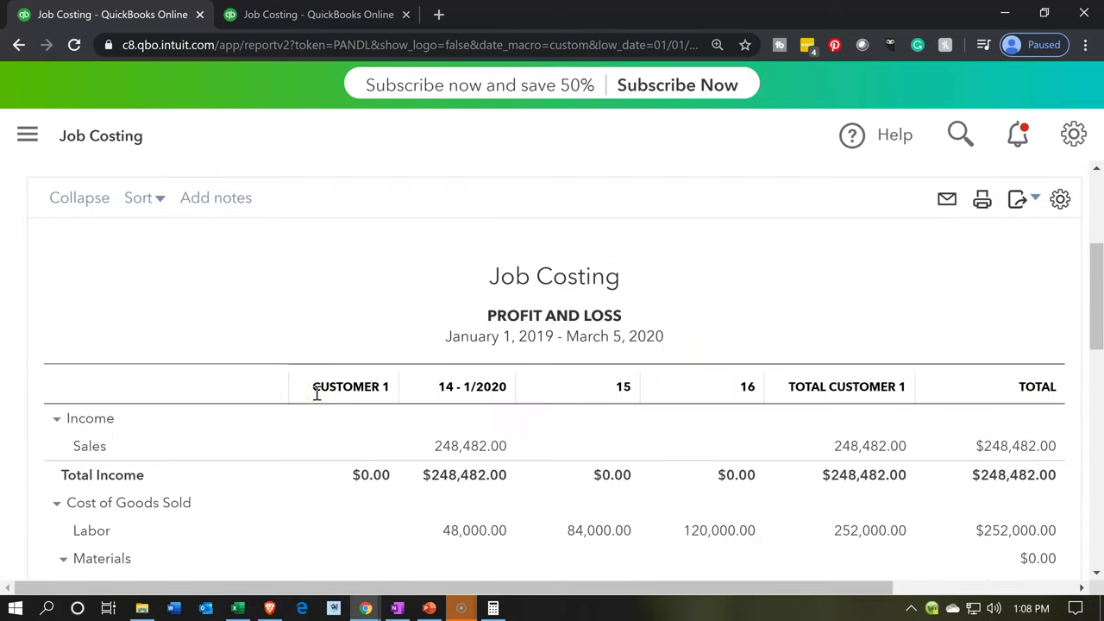
scroll(316, 393, "down", 1)
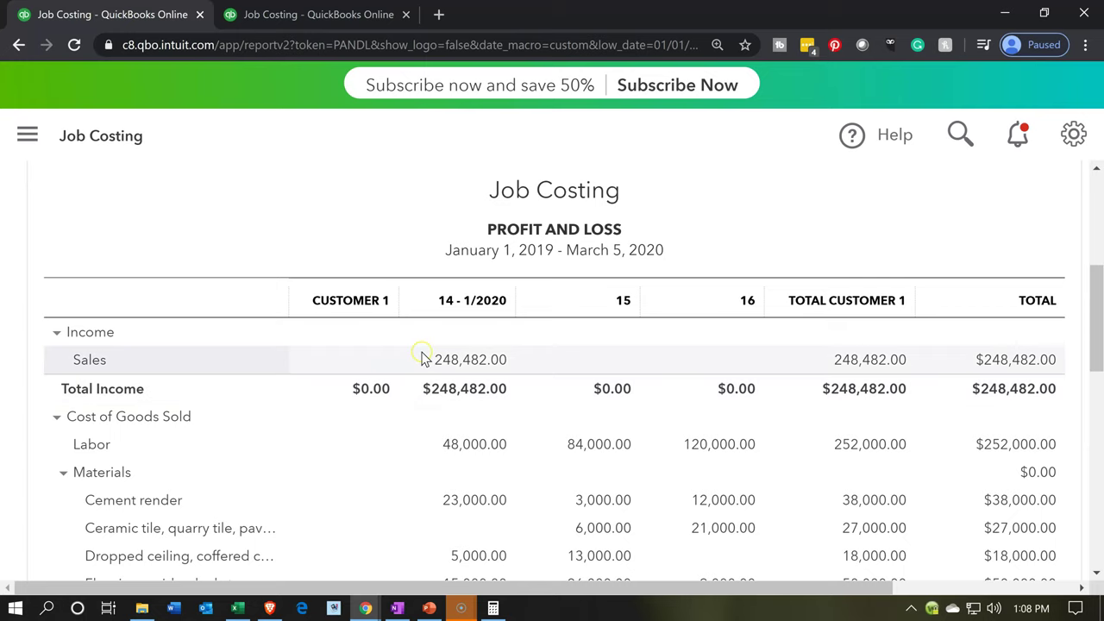
scroll(425, 360, "down", 1)
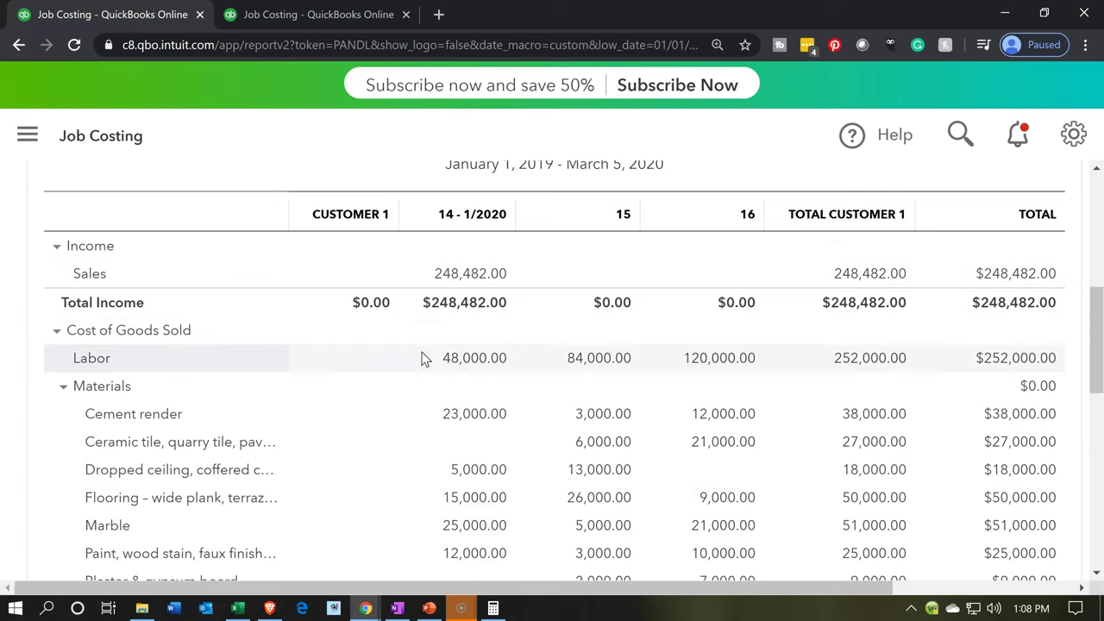
scroll(423, 358, "down", 6)
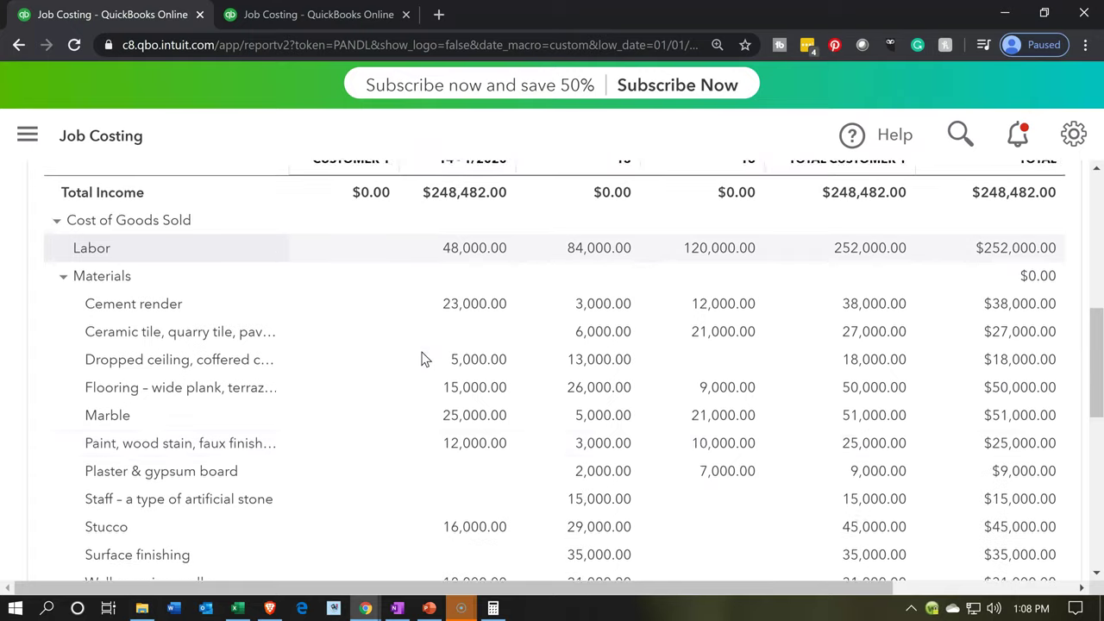
scroll(423, 358, "down", 1)
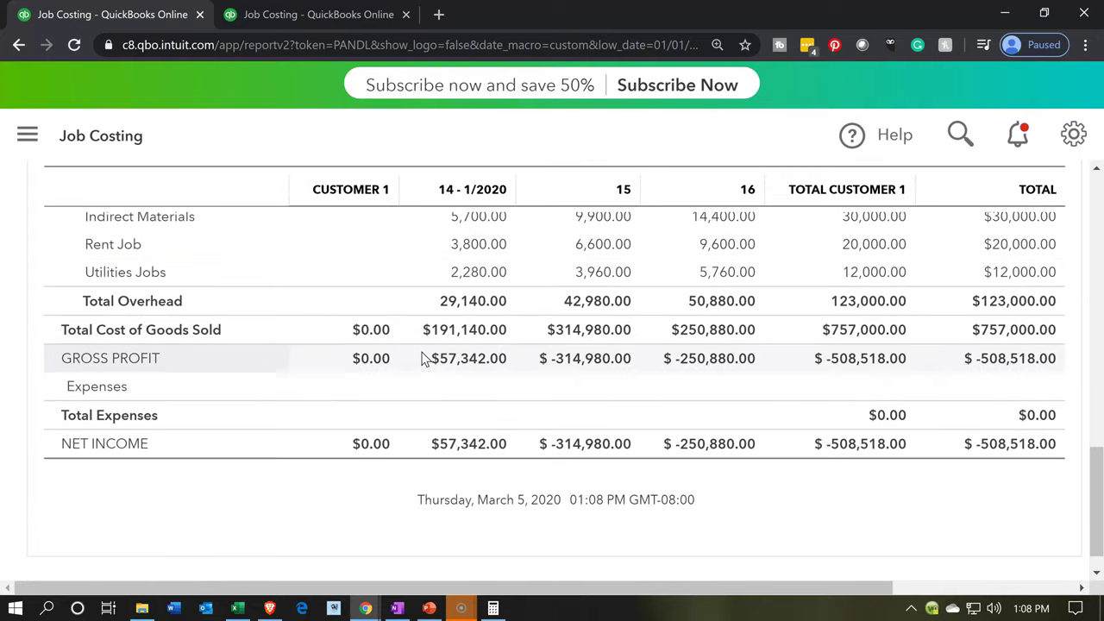
left_click(441, 466)
left_click(718, 411)
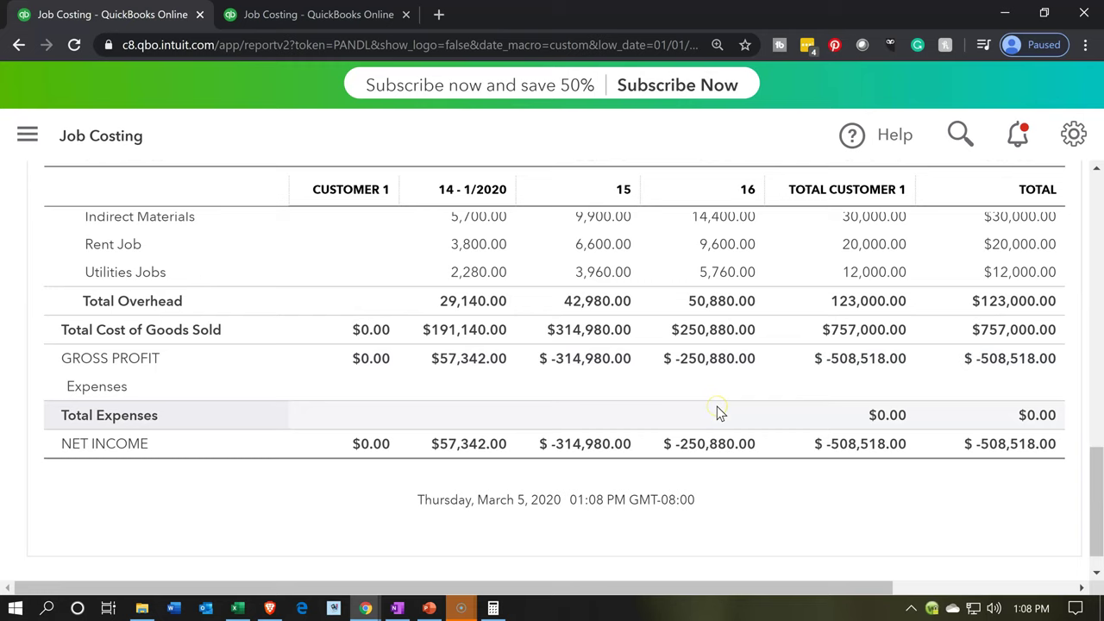
Step: Open the Profit and Loss report's customization settings and enable the Customer filter
scroll(719, 413, "up", 4)
scroll(717, 412, "up", 3)
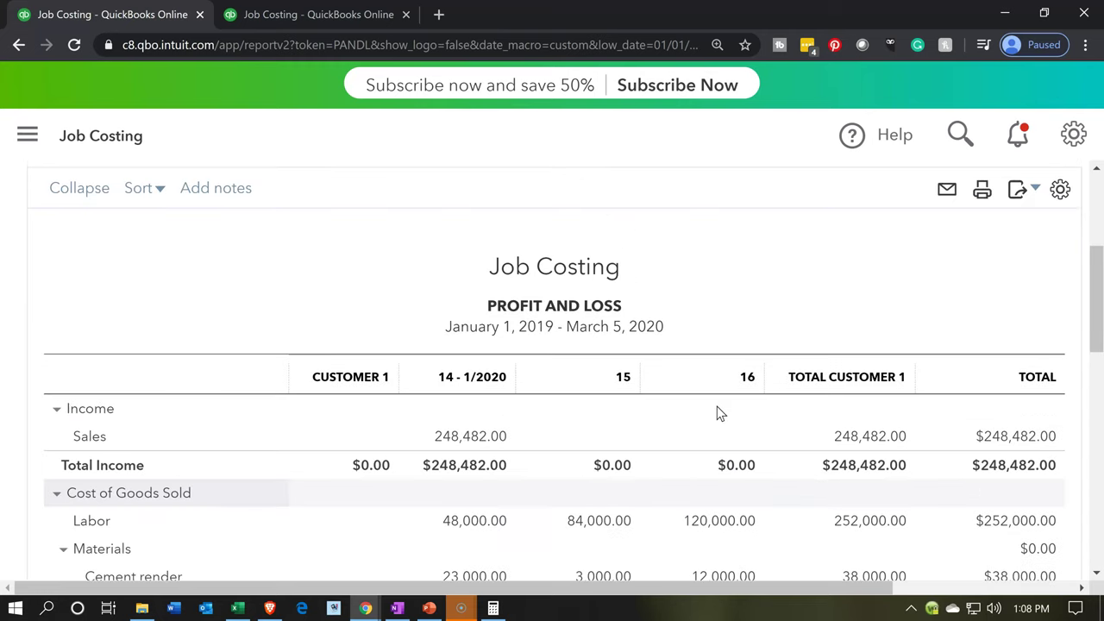
scroll(691, 471, "up", 1)
scroll(690, 470, "up", 1)
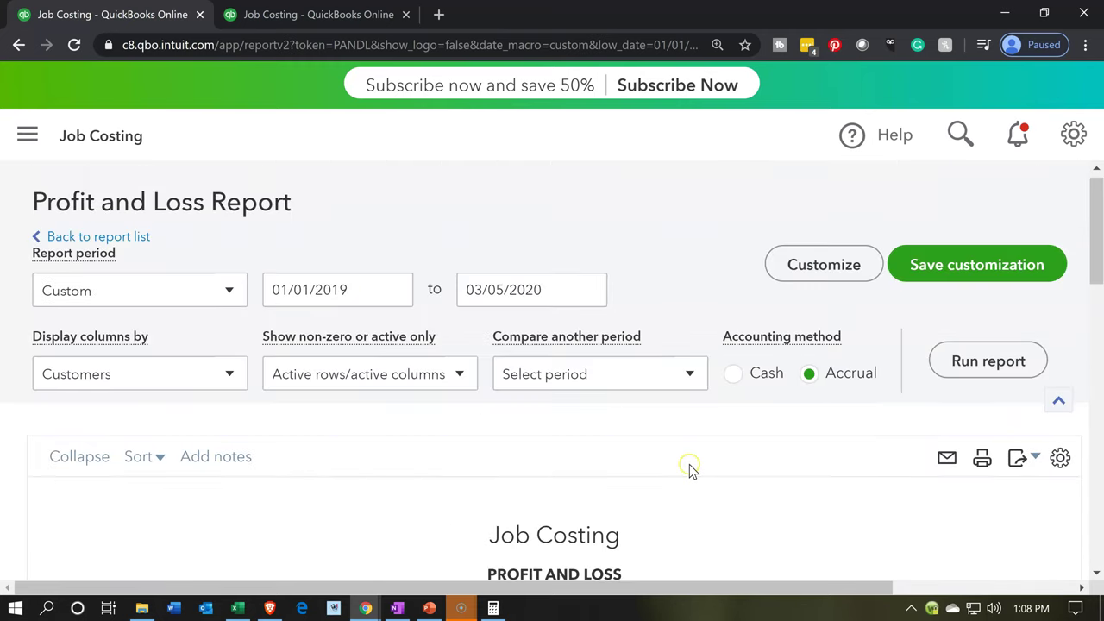
left_click(800, 278)
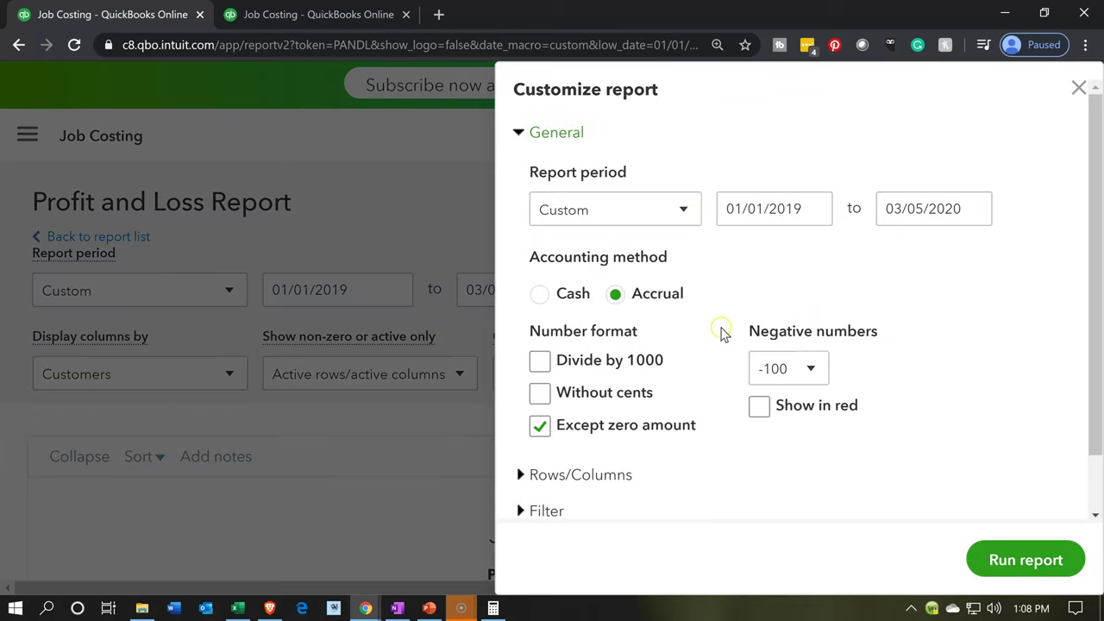
scroll(719, 330, "down", 1)
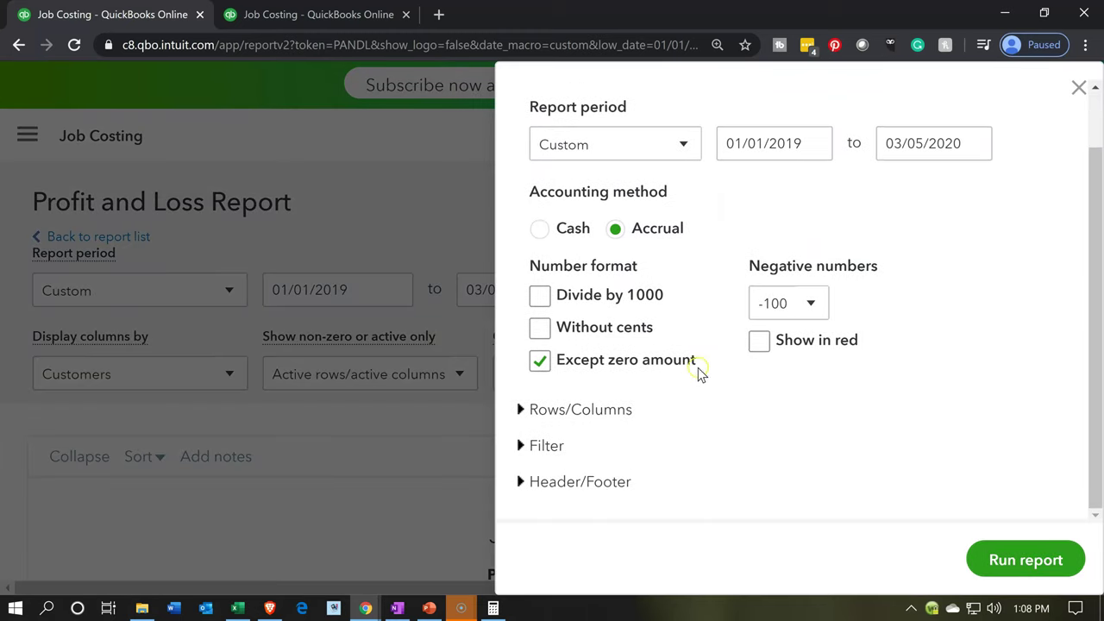
left_click(541, 449)
scroll(547, 431, "down", 2)
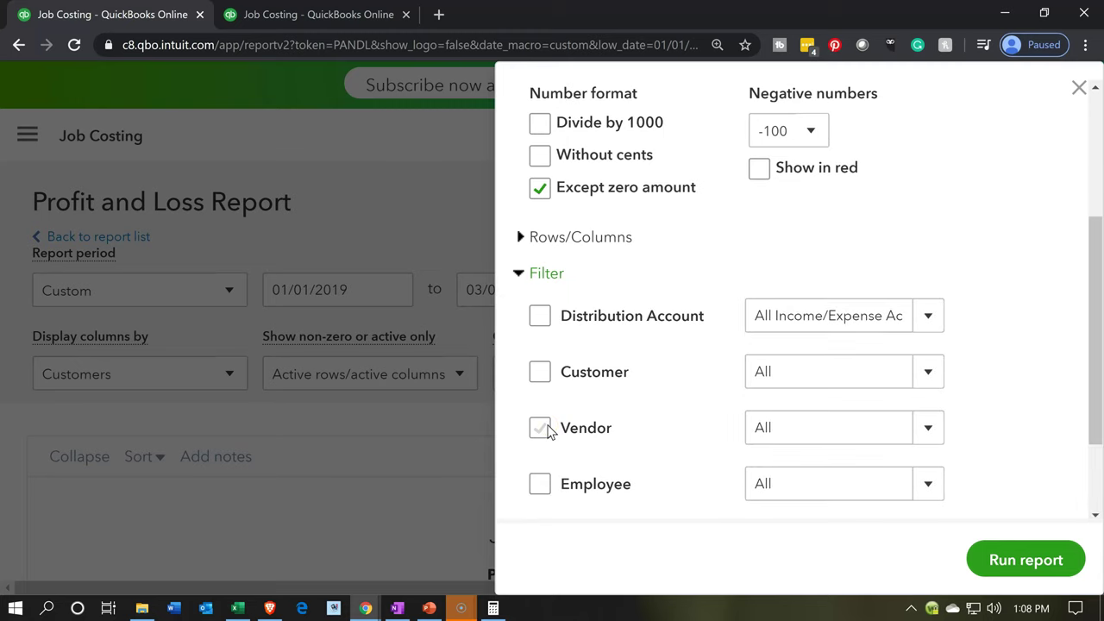
left_click(540, 372)
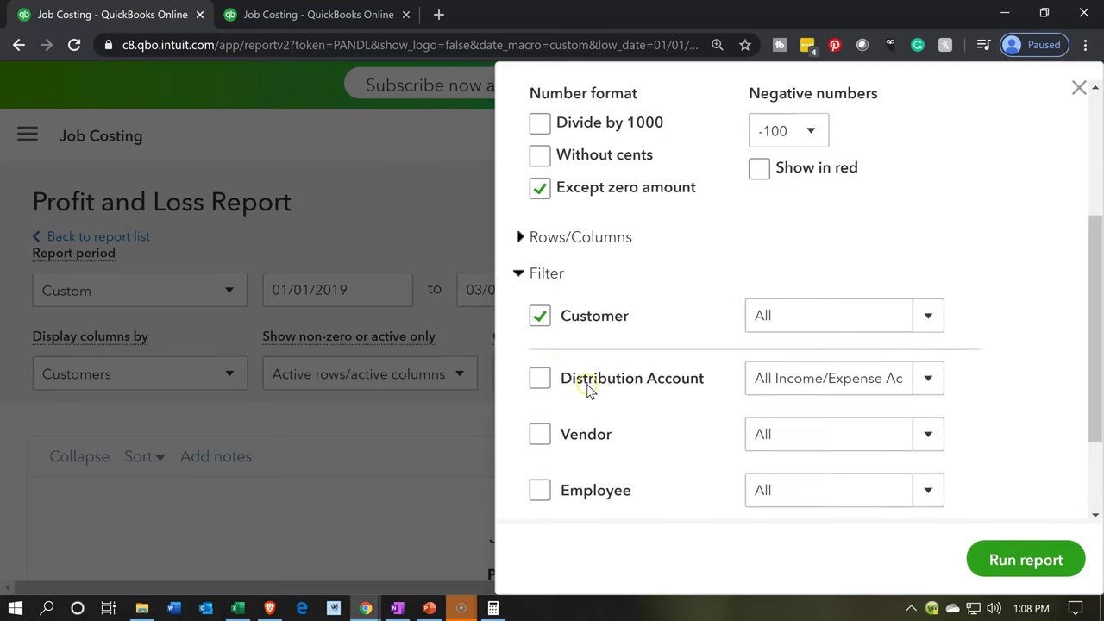
Step: Filter the Profit and Loss report to Customer 1:15 and Customer 1:16, and run it
left_click(939, 316)
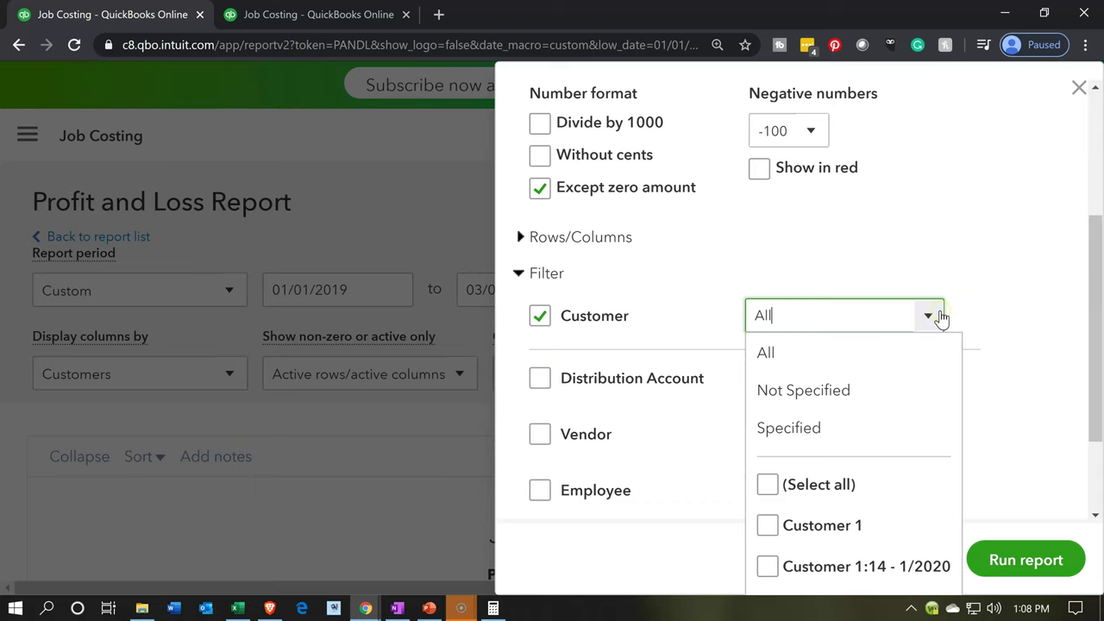
left_click(905, 425)
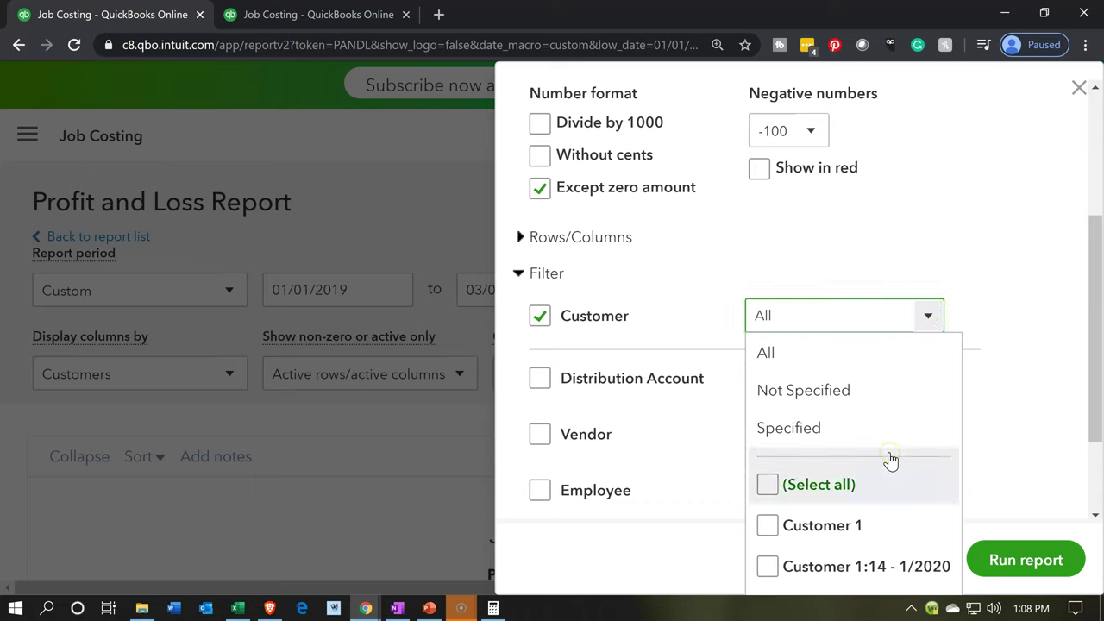
left_click(889, 484)
key("ctrl+minus")
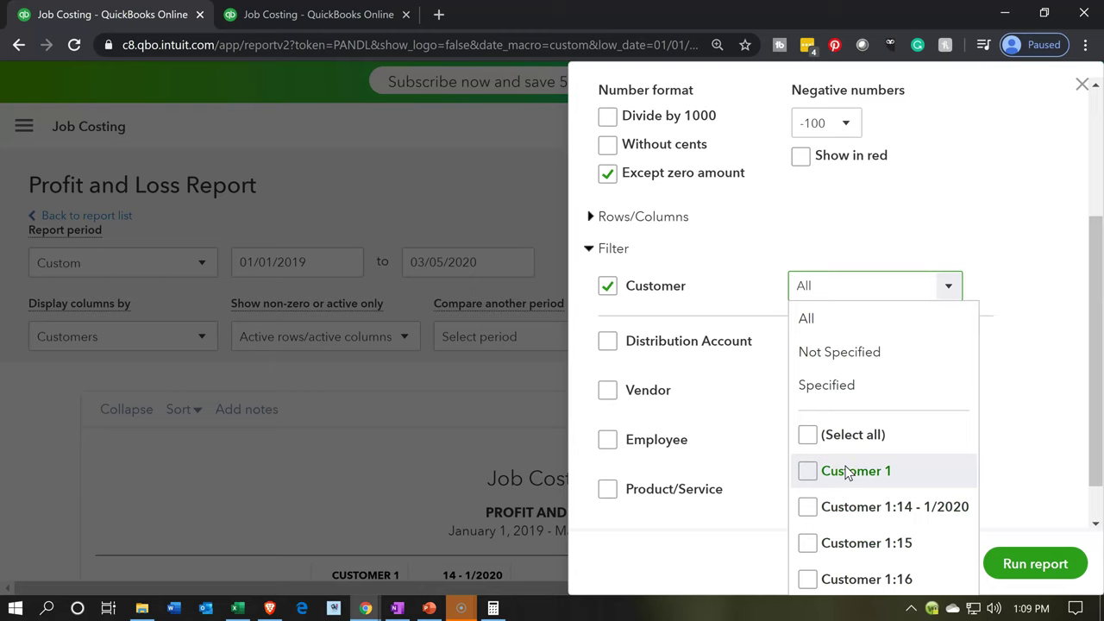
left_click(855, 537)
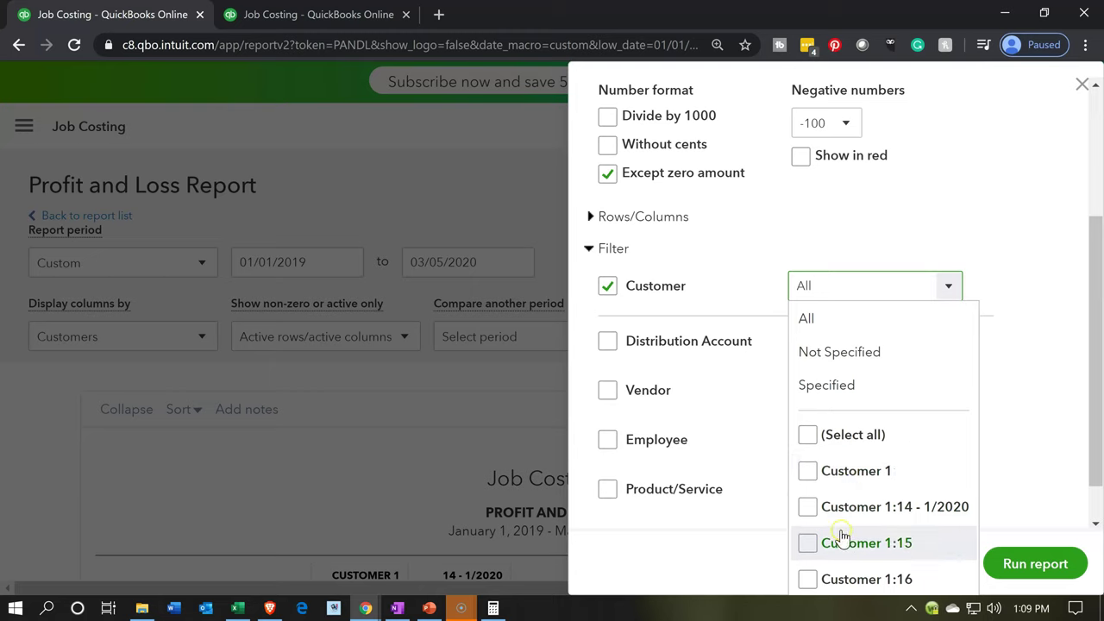
left_click(807, 545)
left_click(809, 580)
left_click(812, 507)
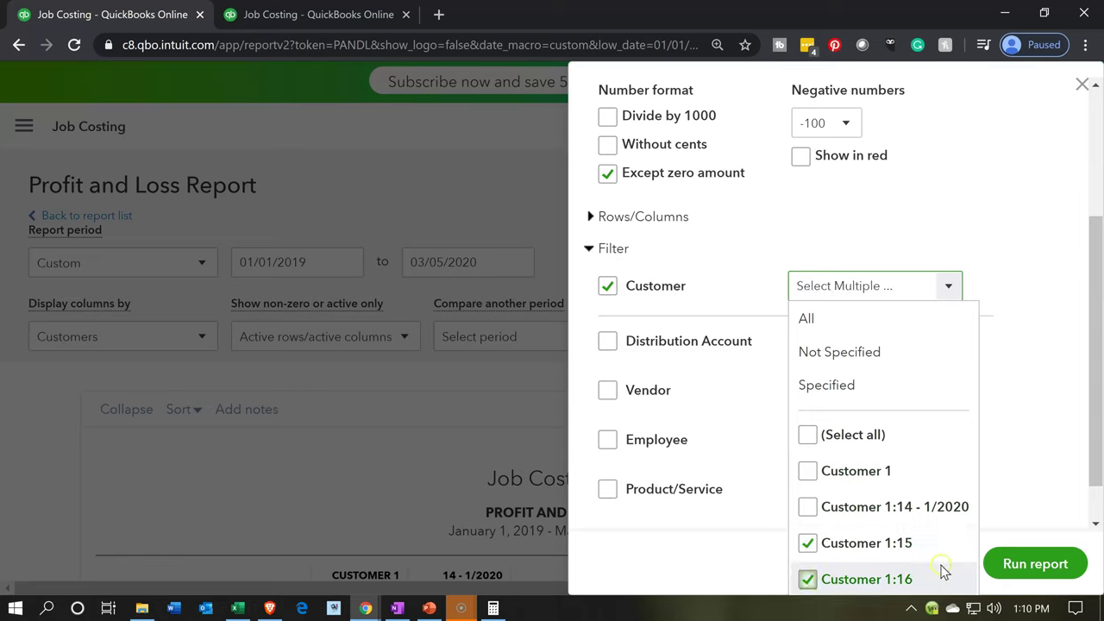
left_click(722, 562)
left_click(1019, 578)
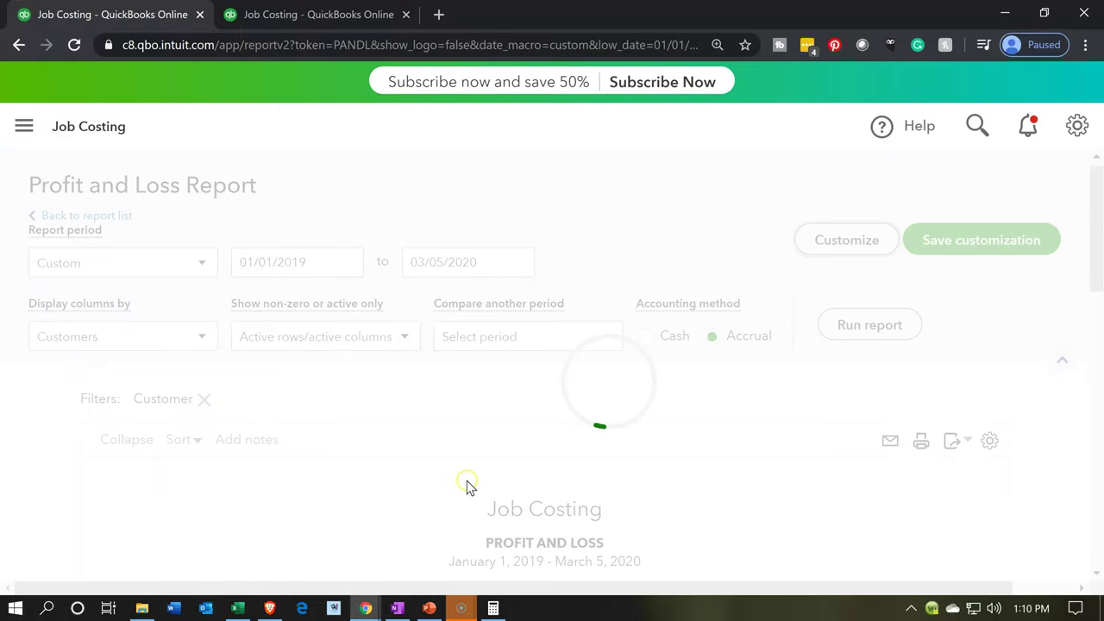
scroll(463, 476, "down", 3)
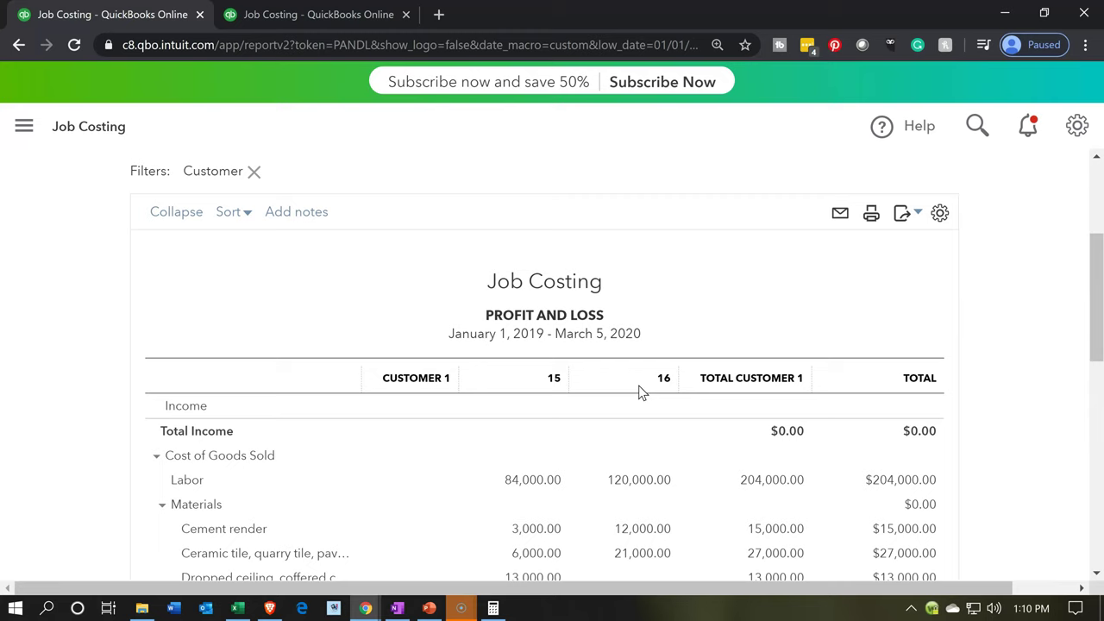
Step: Duplicate the Profit and Loss report's browser tab, and open the Projects page in the original tab
right_click(142, 14)
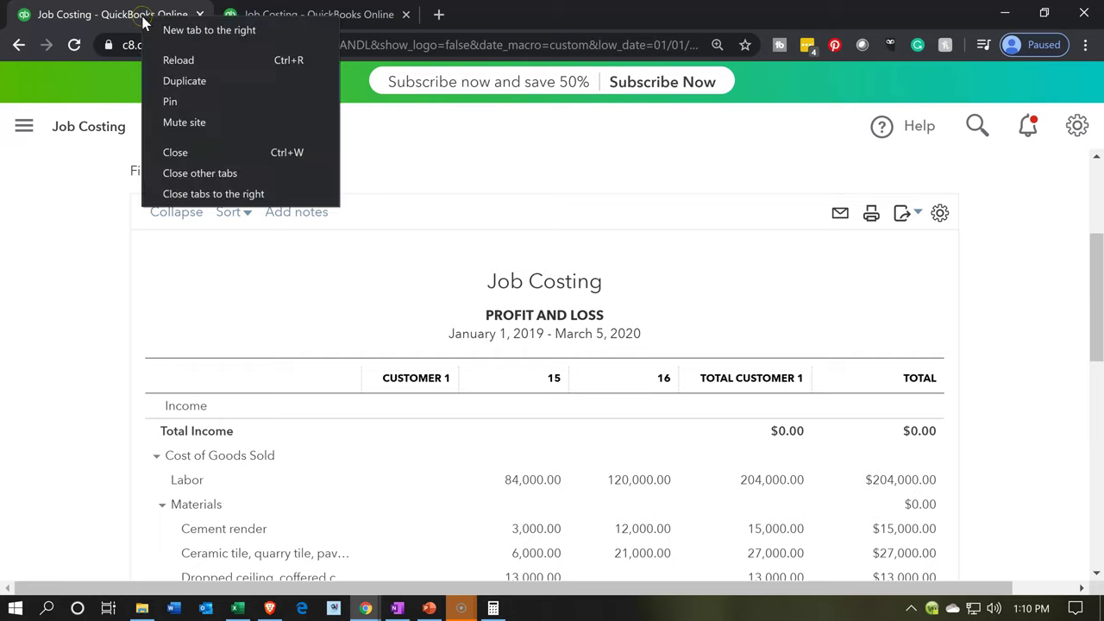
left_click(161, 81)
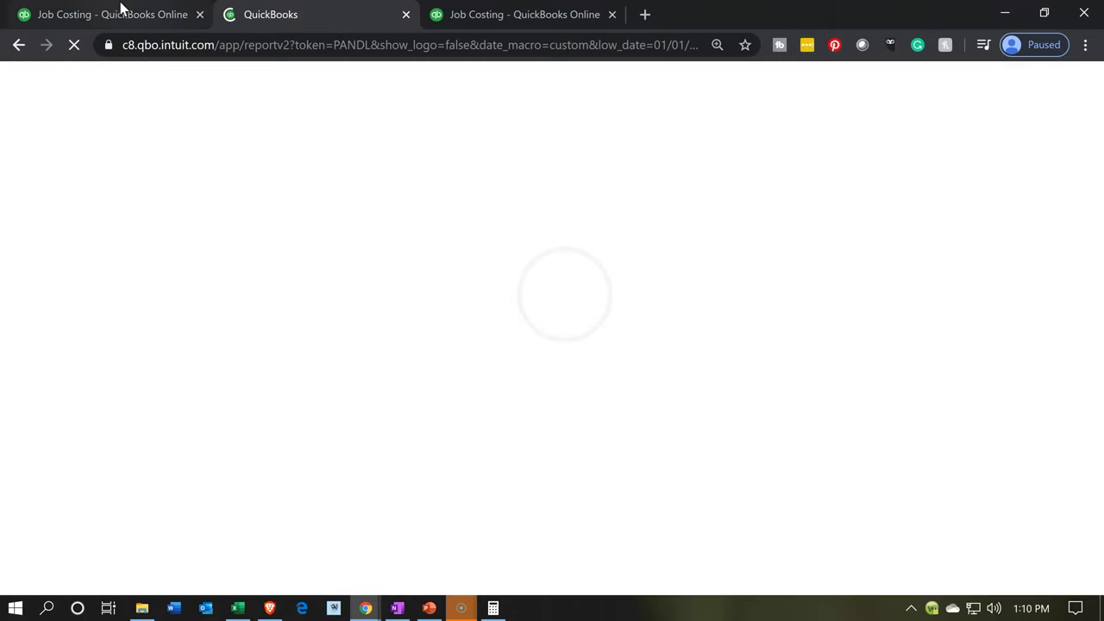
left_click(121, 11)
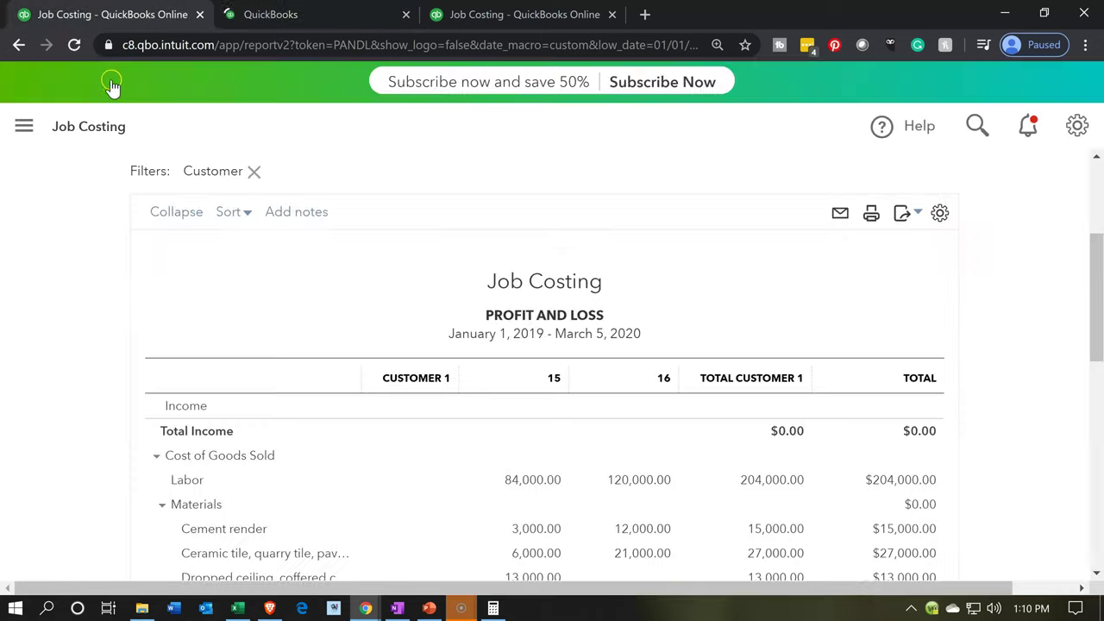
left_click(24, 126)
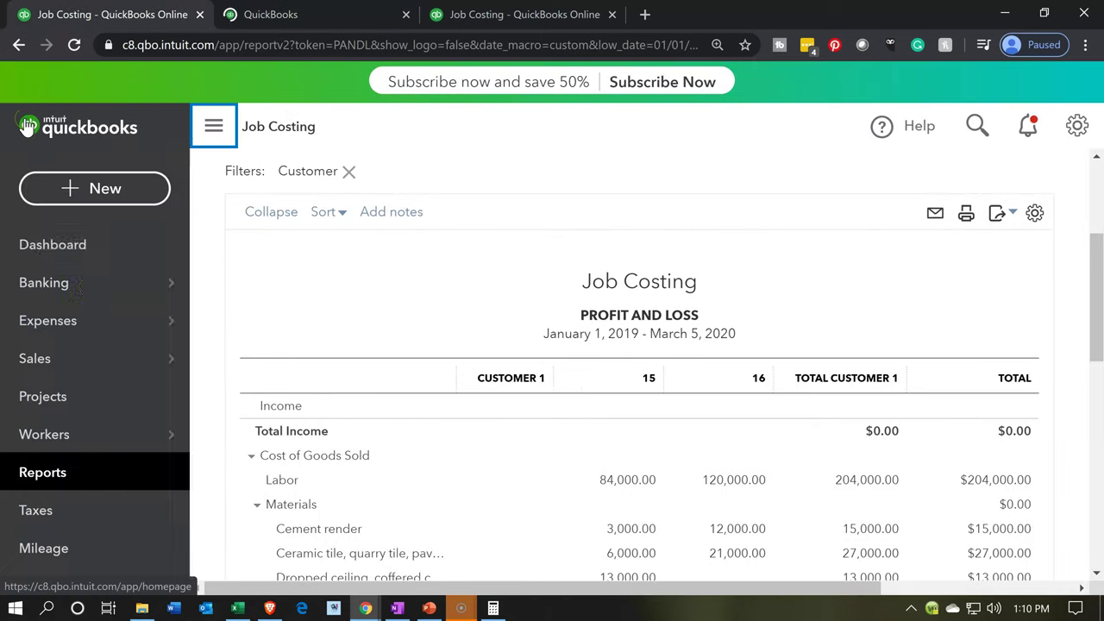
left_click(87, 390)
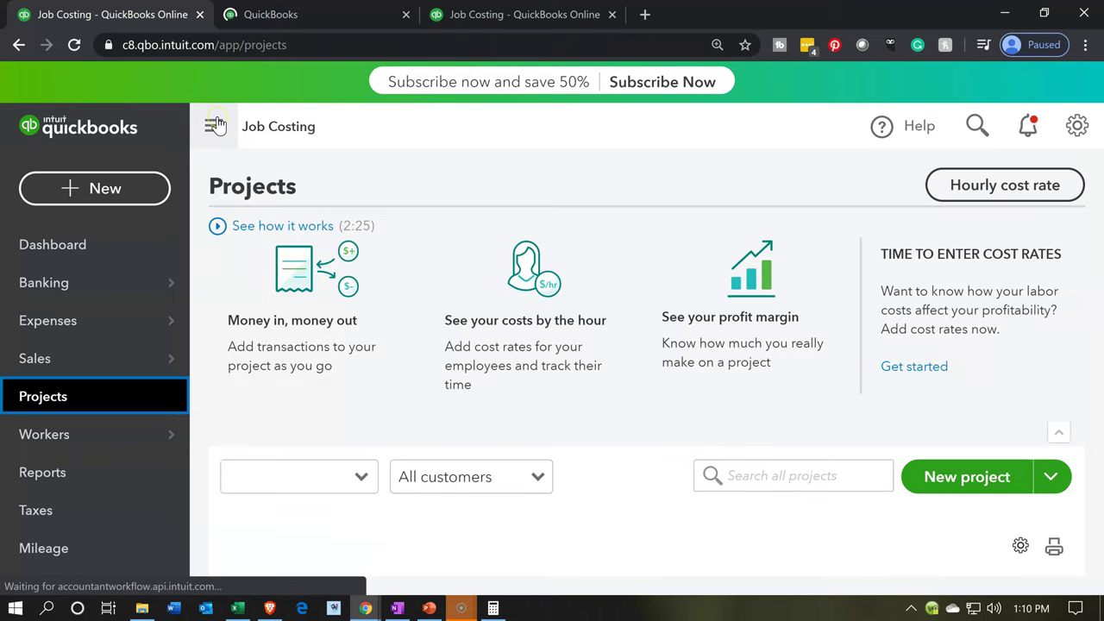
left_click(216, 126)
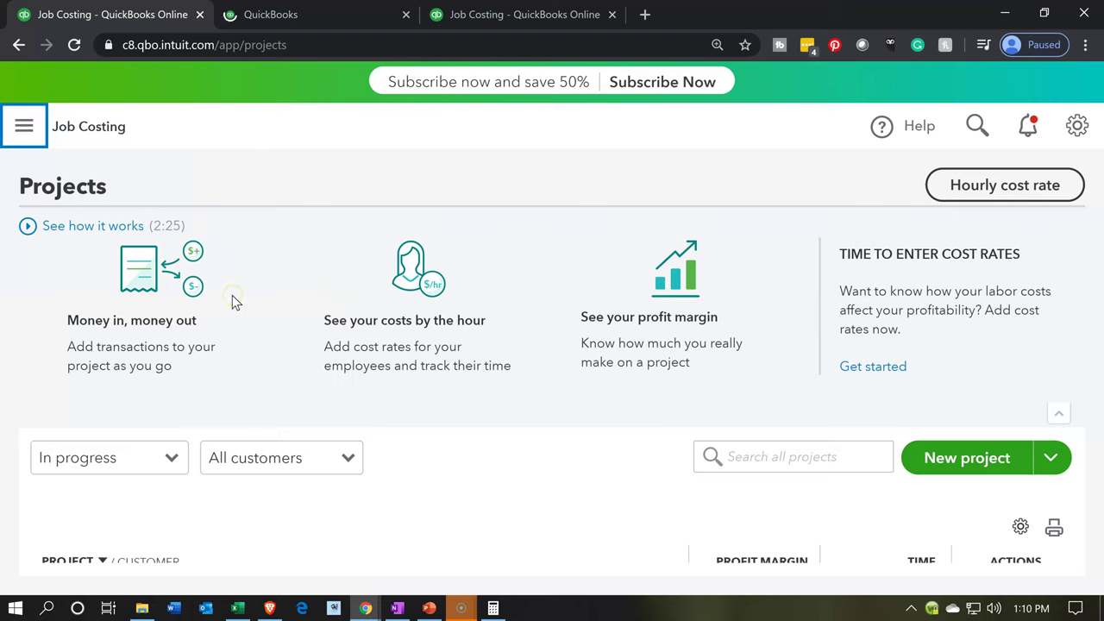
Step: Set the Projects list's status filter to All statuses
key("ctrl+0")
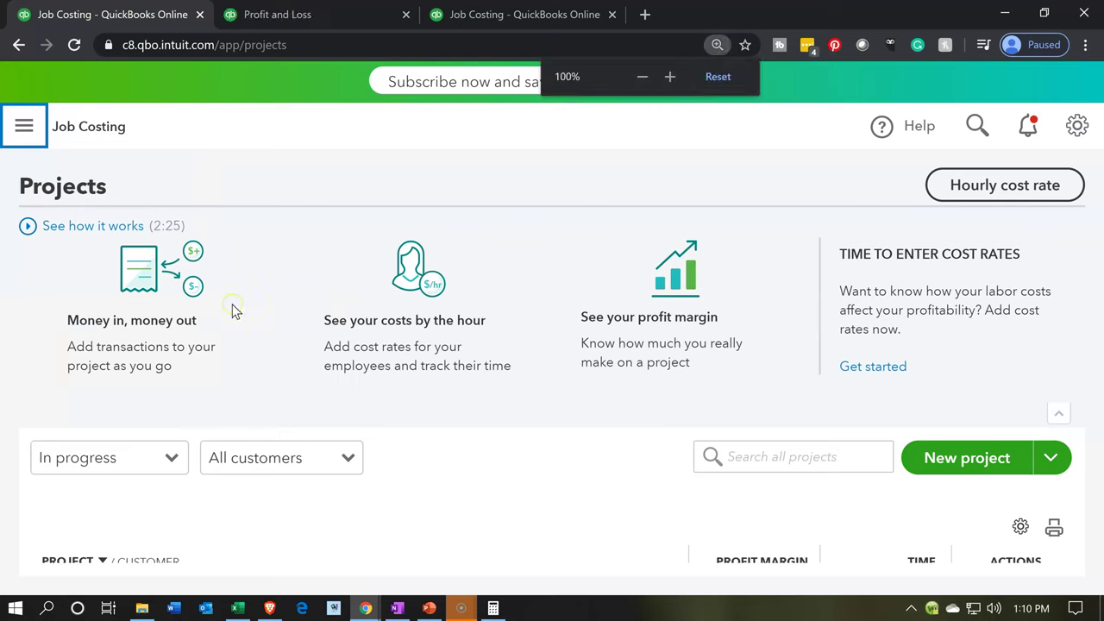
key("ctrl+minus")
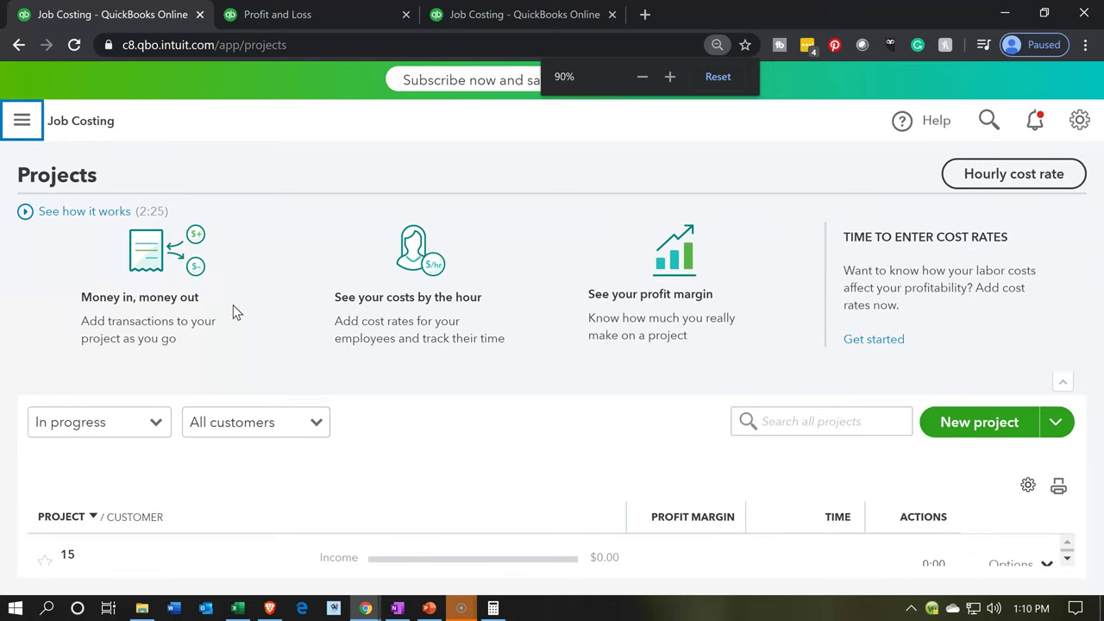
key("ctrl+plus")
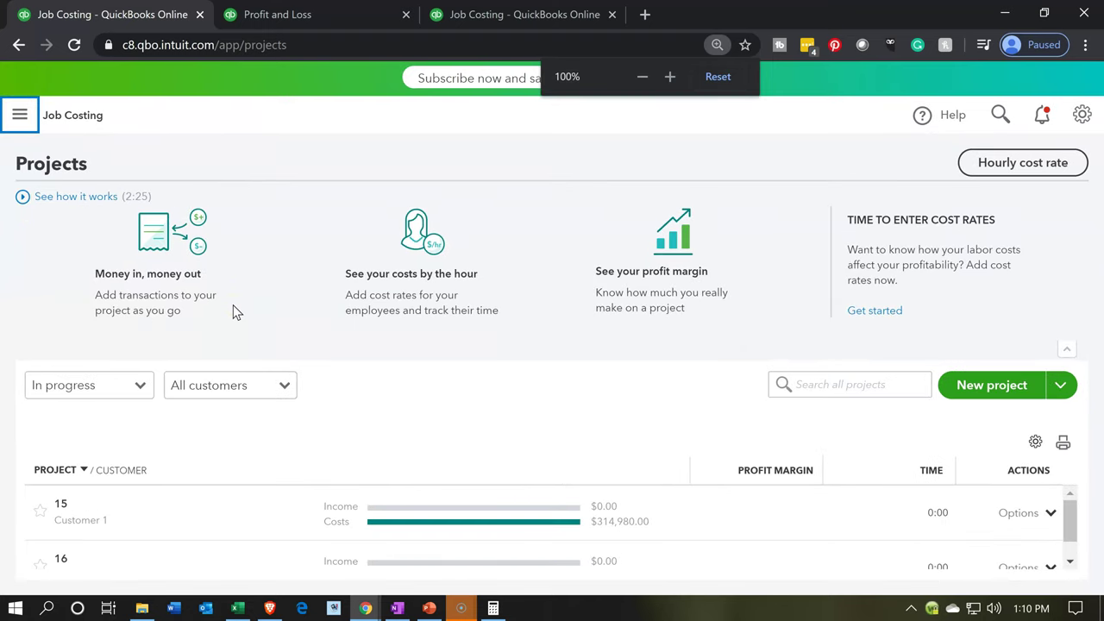
key("ctrl+minus")
key("ctrl+minus")
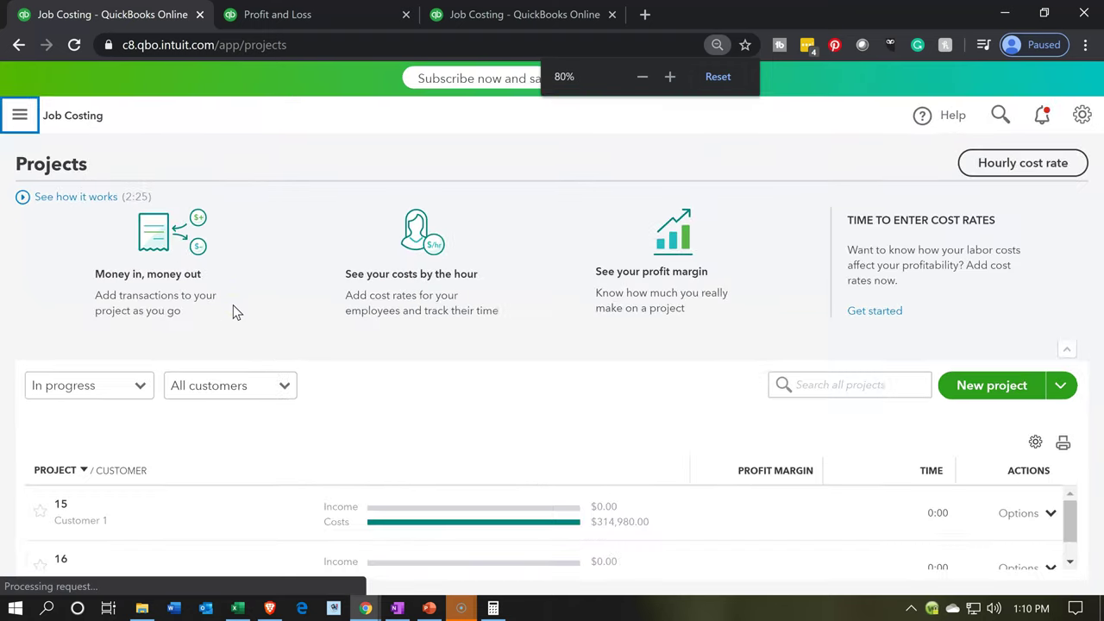
left_click(177, 455)
key("ctrl+minus")
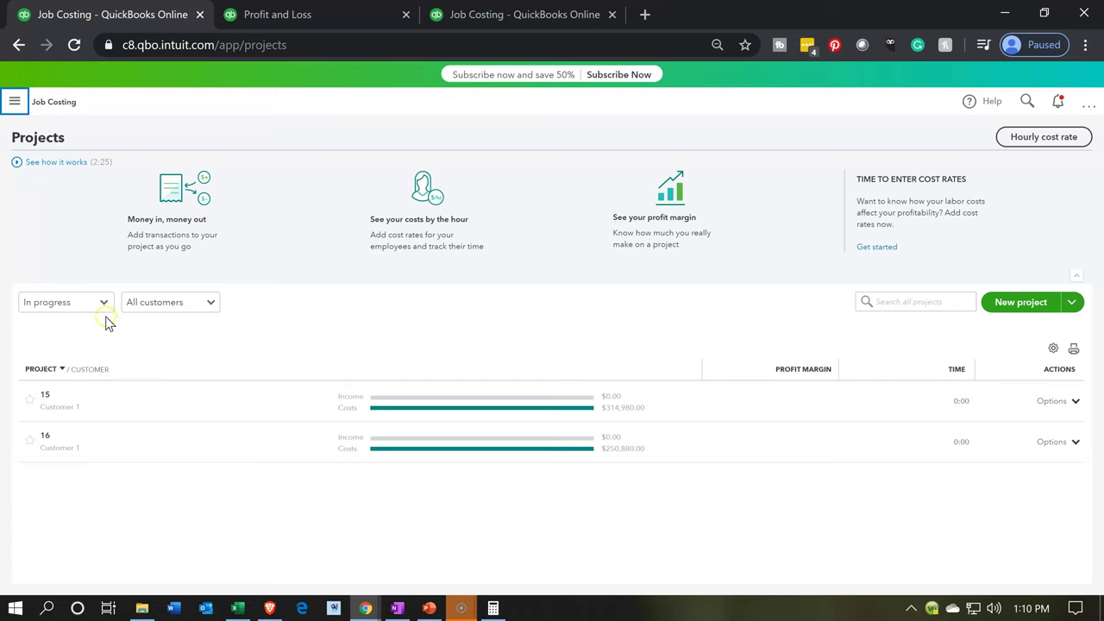
key("ctrl+plus")
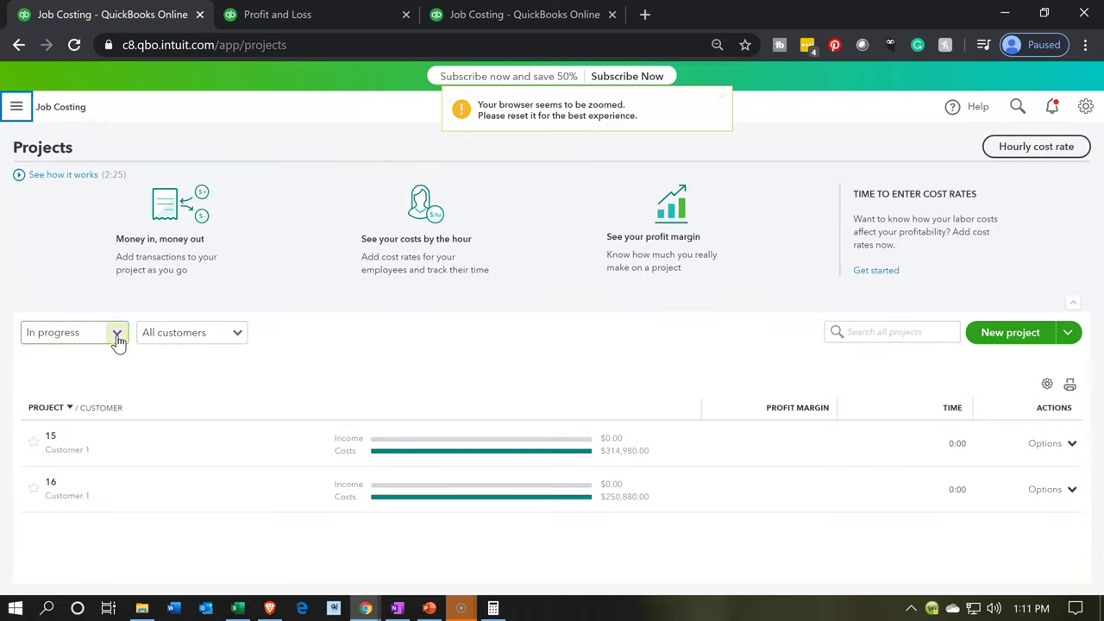
left_click(119, 334)
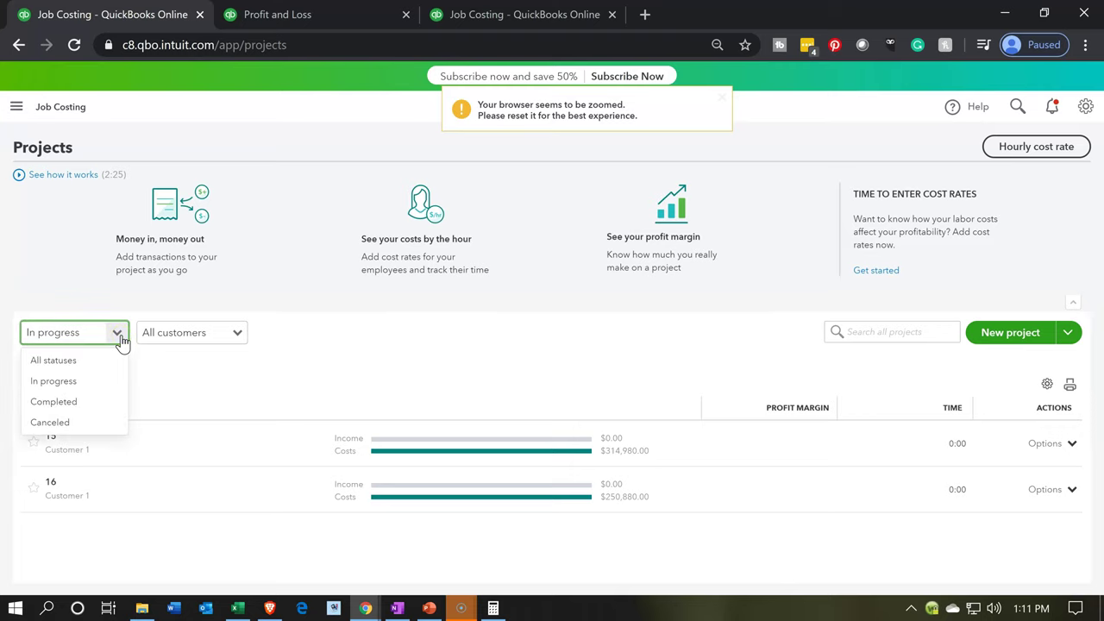
left_click(100, 363)
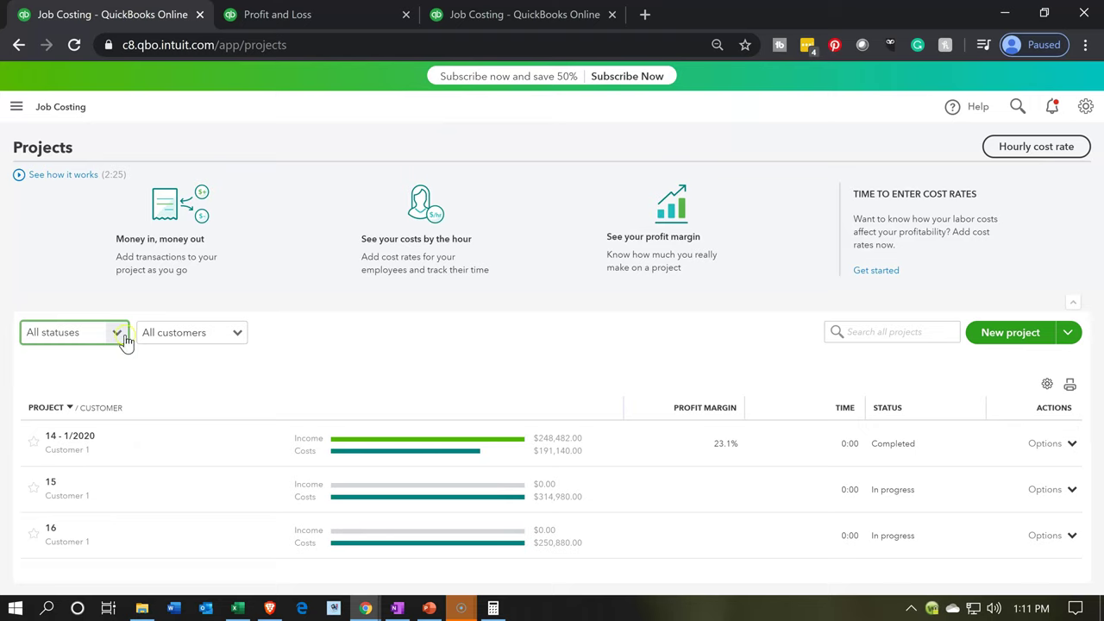
Step: View only the Completed projects, and return the Projects list to All statuses
left_click(123, 336)
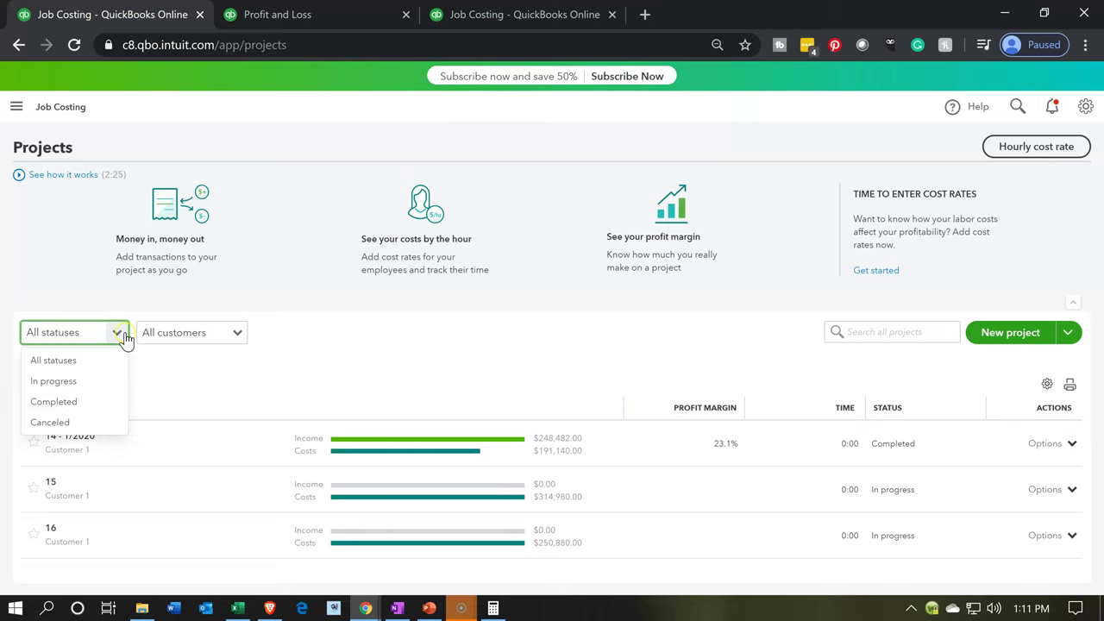
left_click(83, 412)
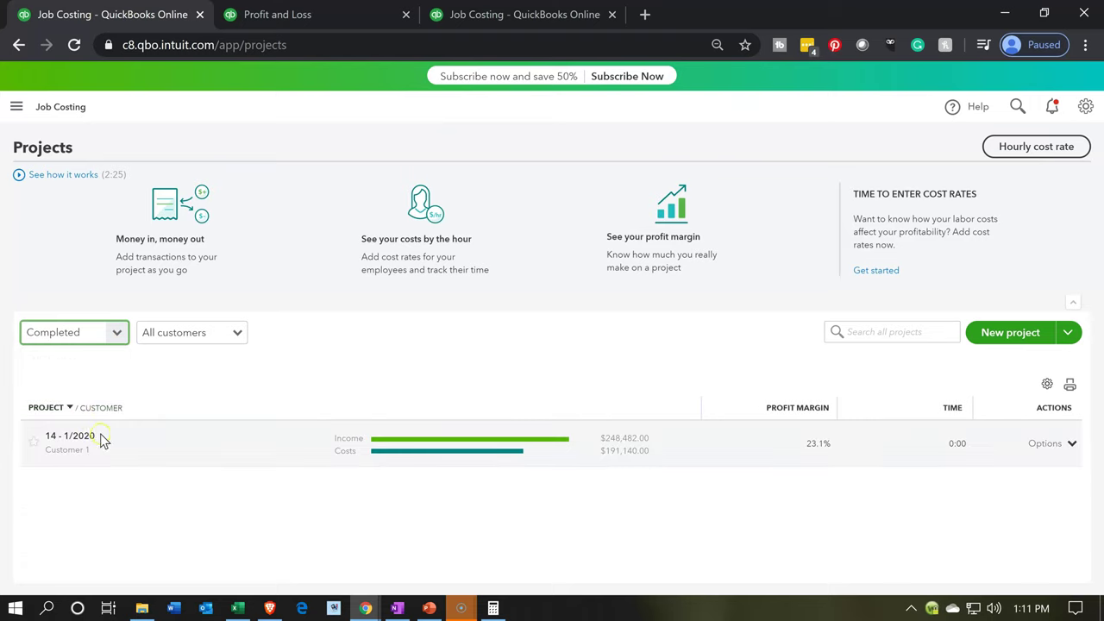
left_click(118, 333)
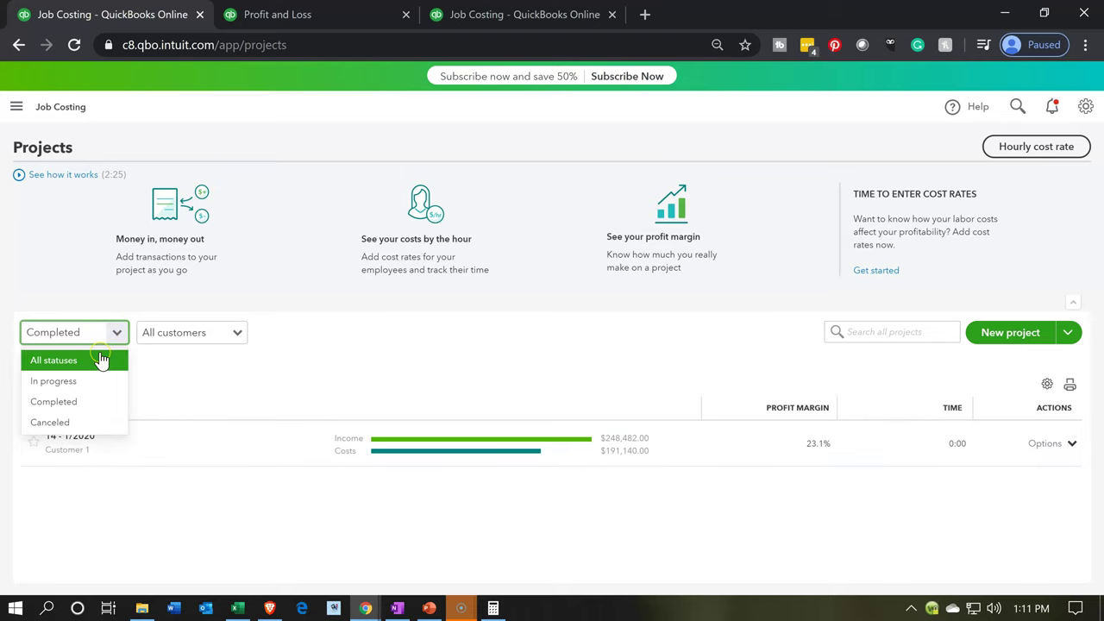
left_click(102, 360)
left_click(102, 438)
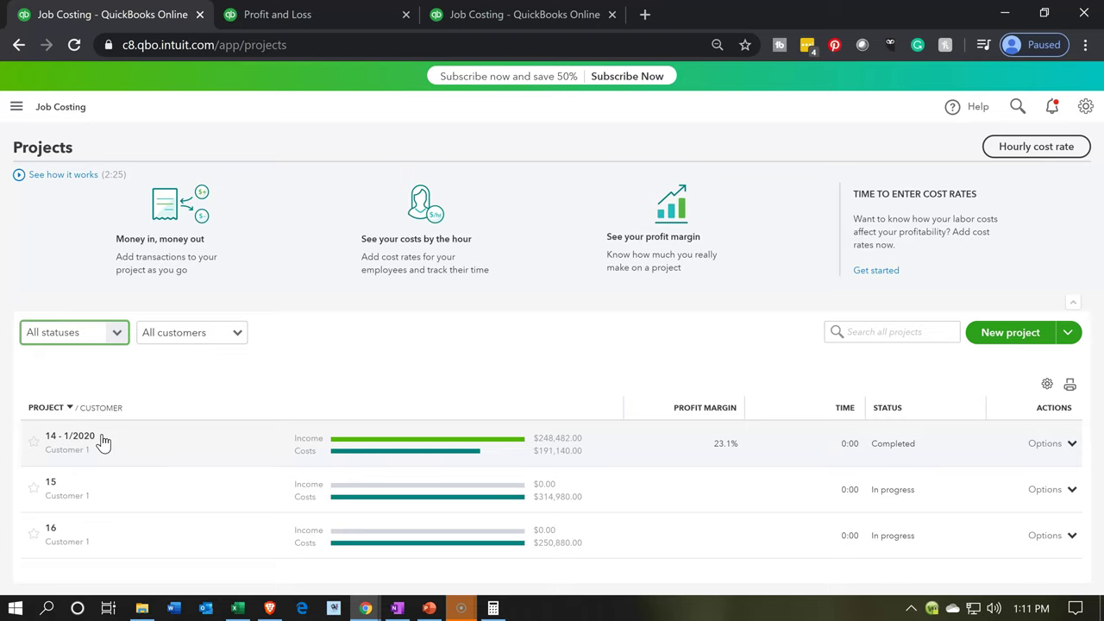
left_click(97, 454)
left_click(64, 457)
left_click(58, 457)
left_click(67, 450)
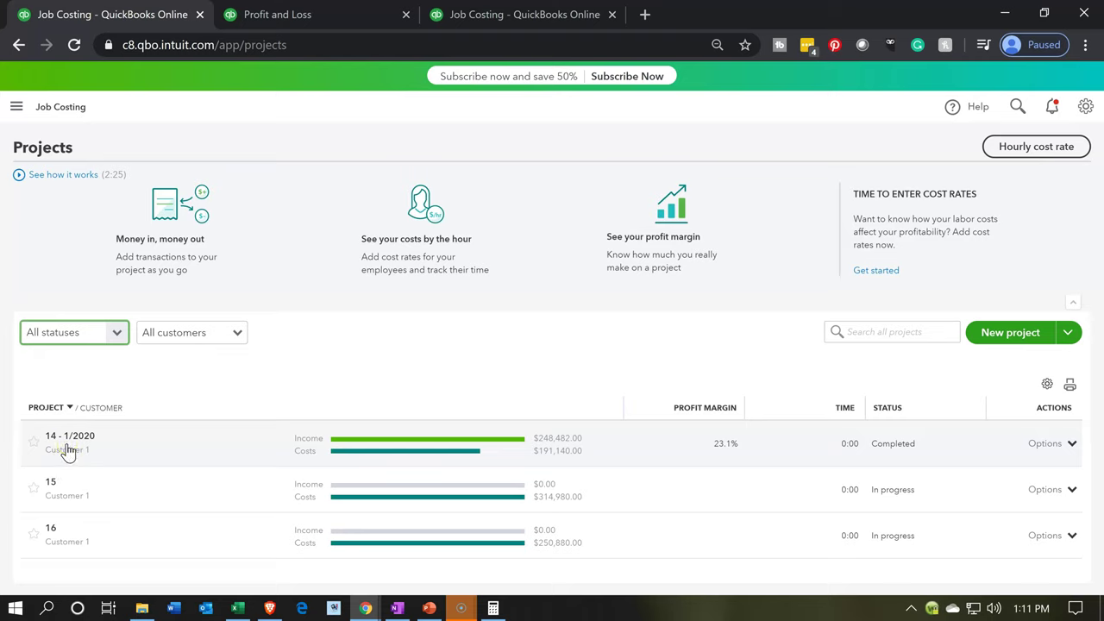